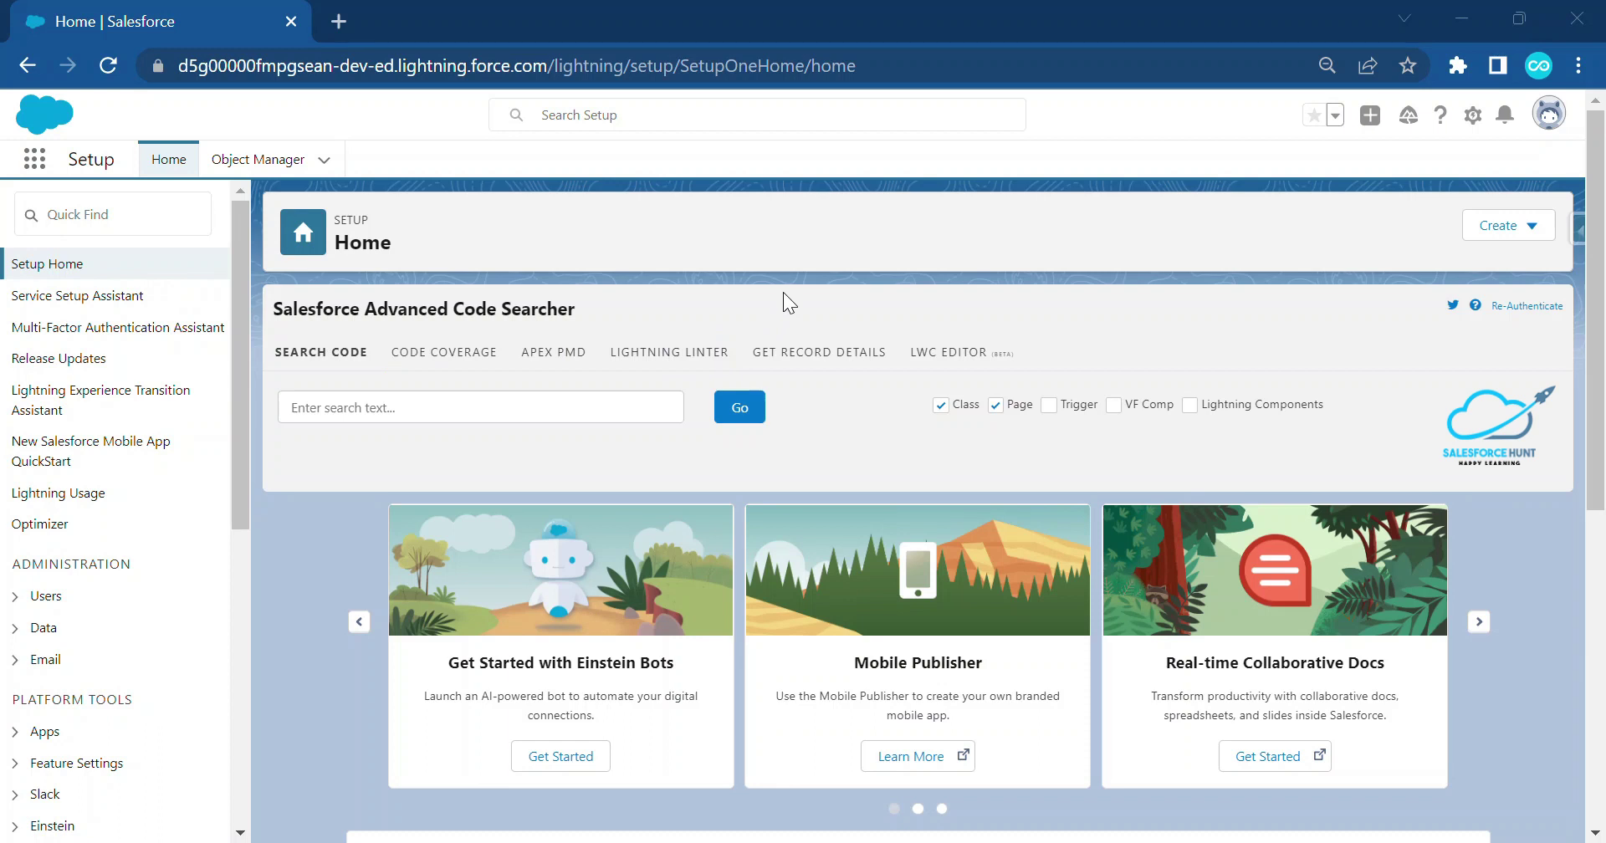
Start a new custom object from Object Manager and dismiss the guidance panel.
left_click(248, 167)
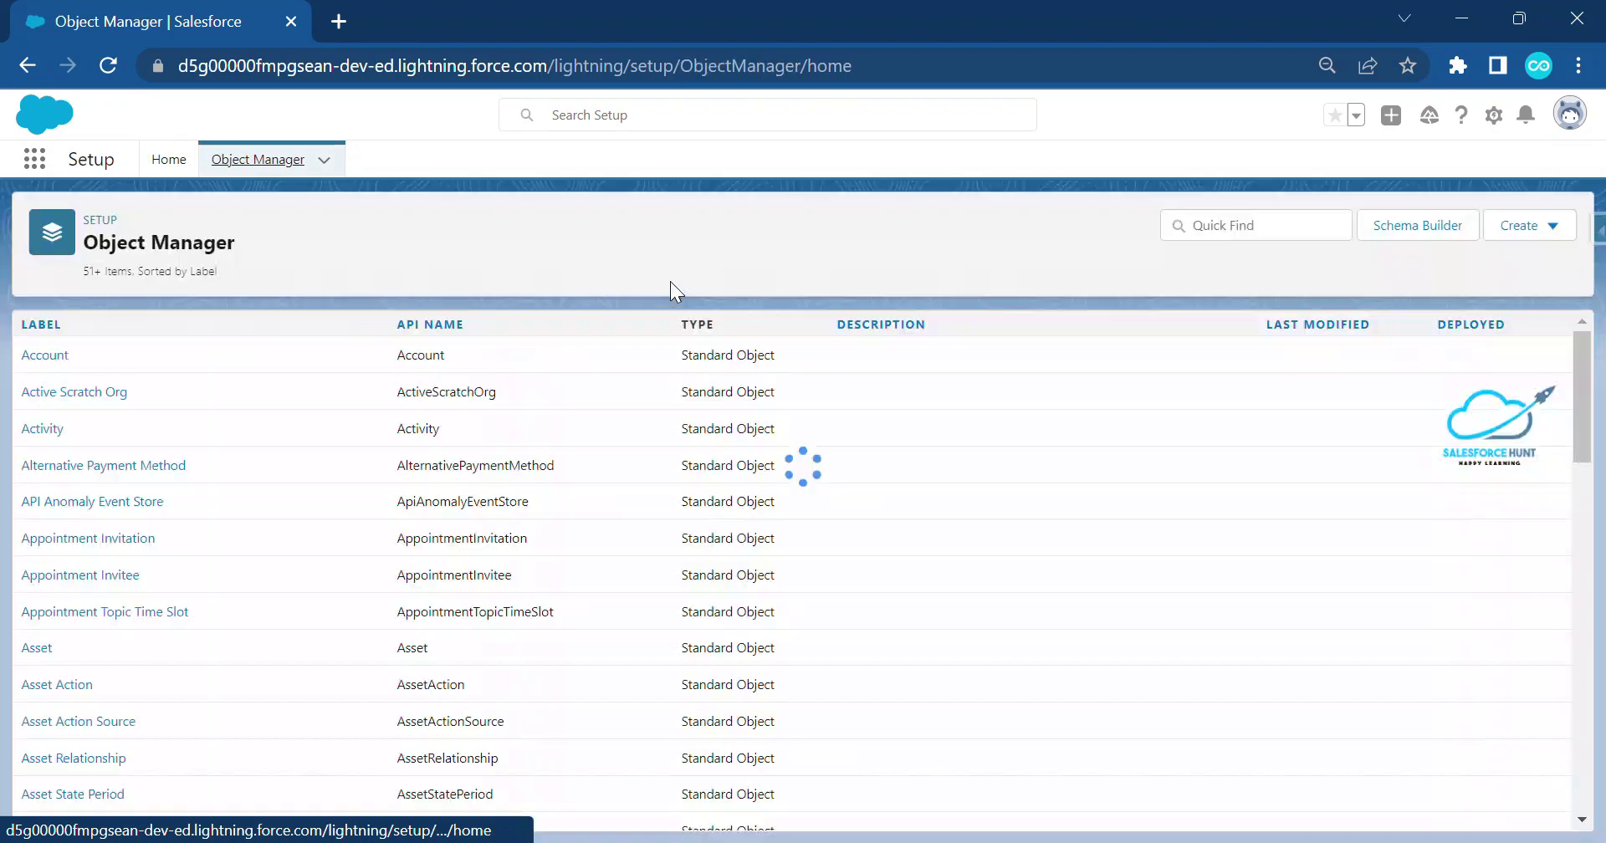
left_click(1530, 226)
left_click(1425, 274)
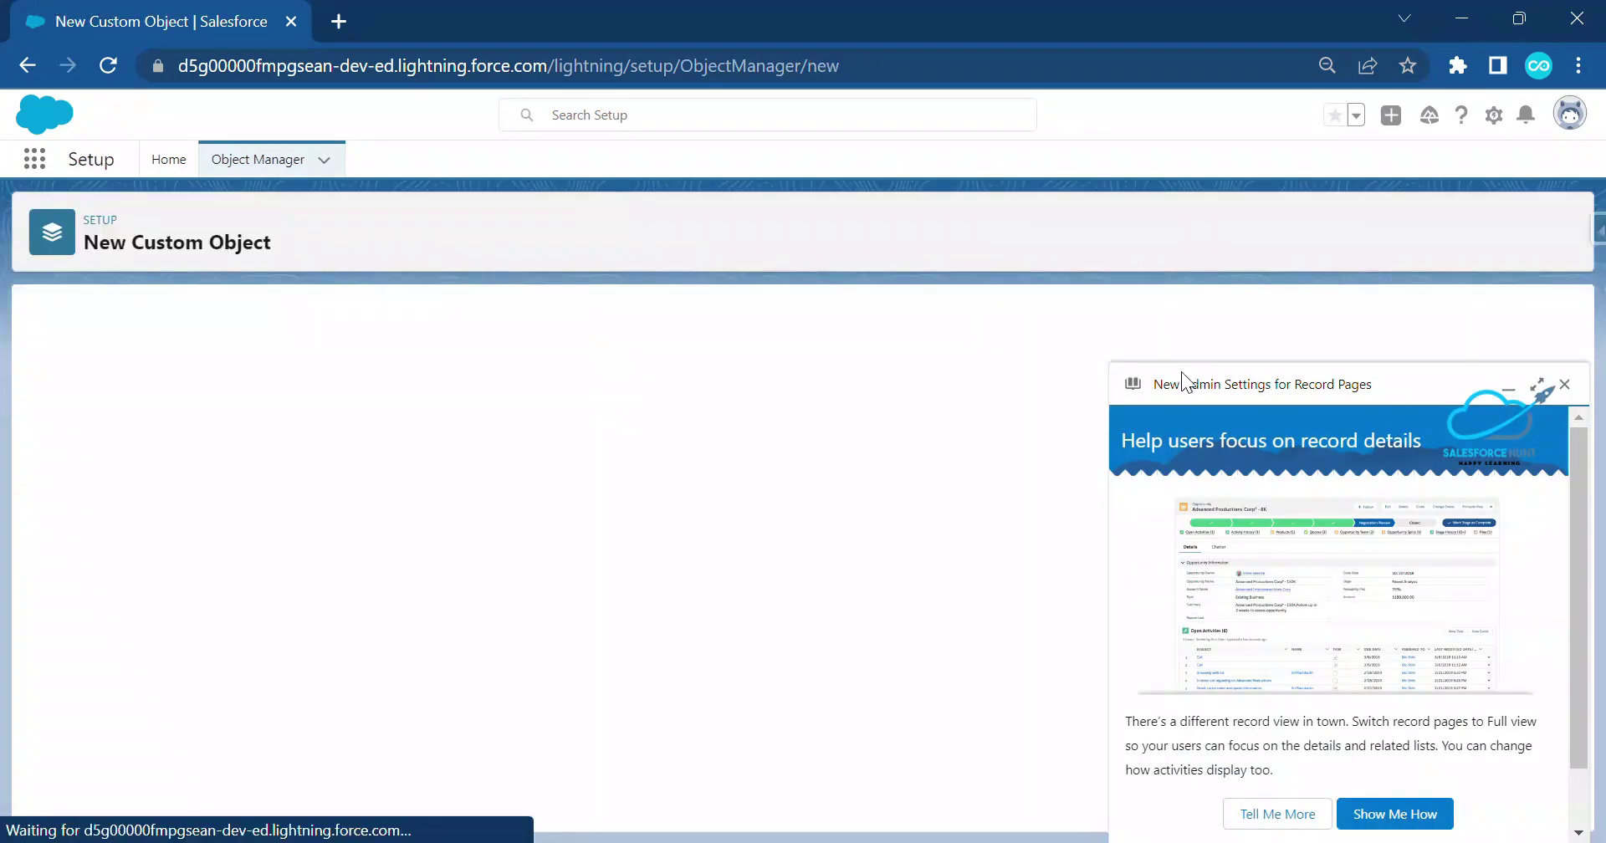
left_click(1564, 384)
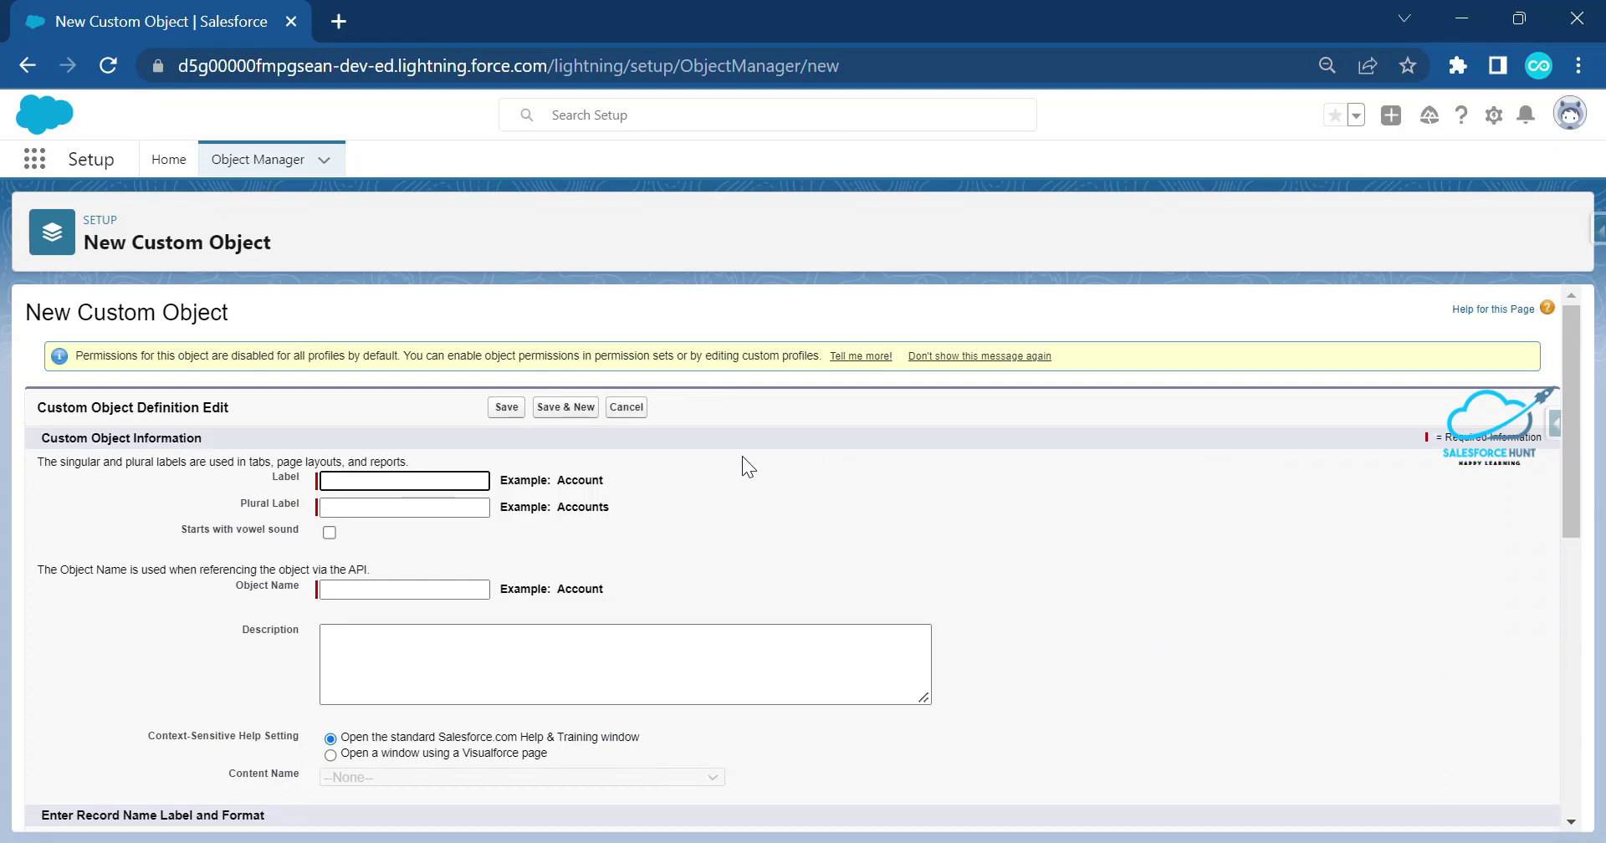
Label the object Student, plural Students, enable the New Custom Tab Wizard, and save.
type("Sudent")
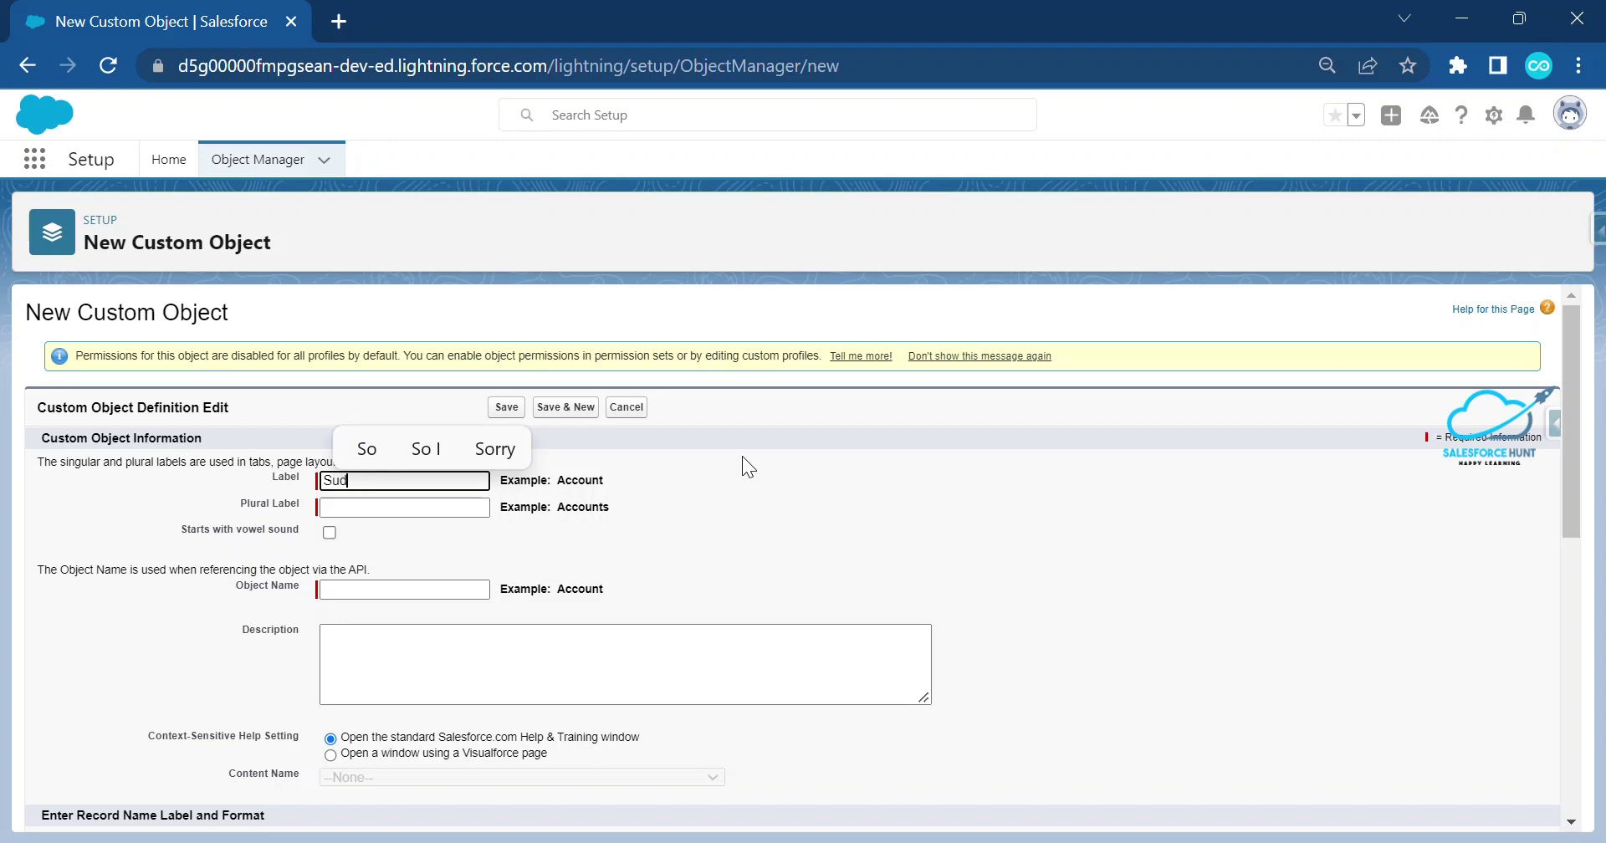
key("BackSpace")
key("BackSpace")
key("BackSpace")
key("BackSpace")
key("BackSpace")
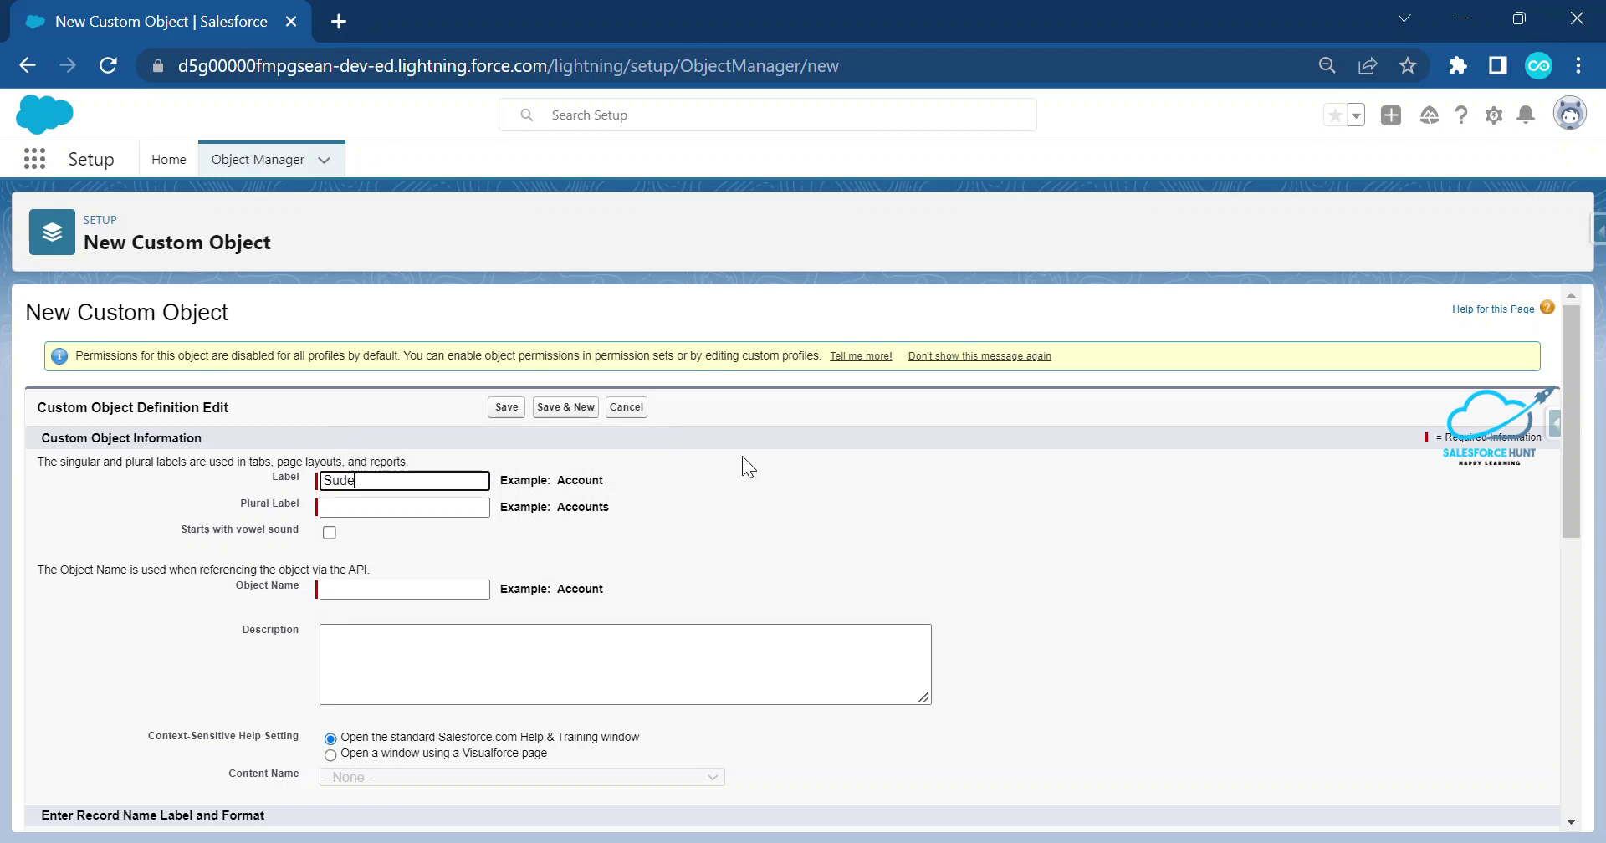
type("tudent")
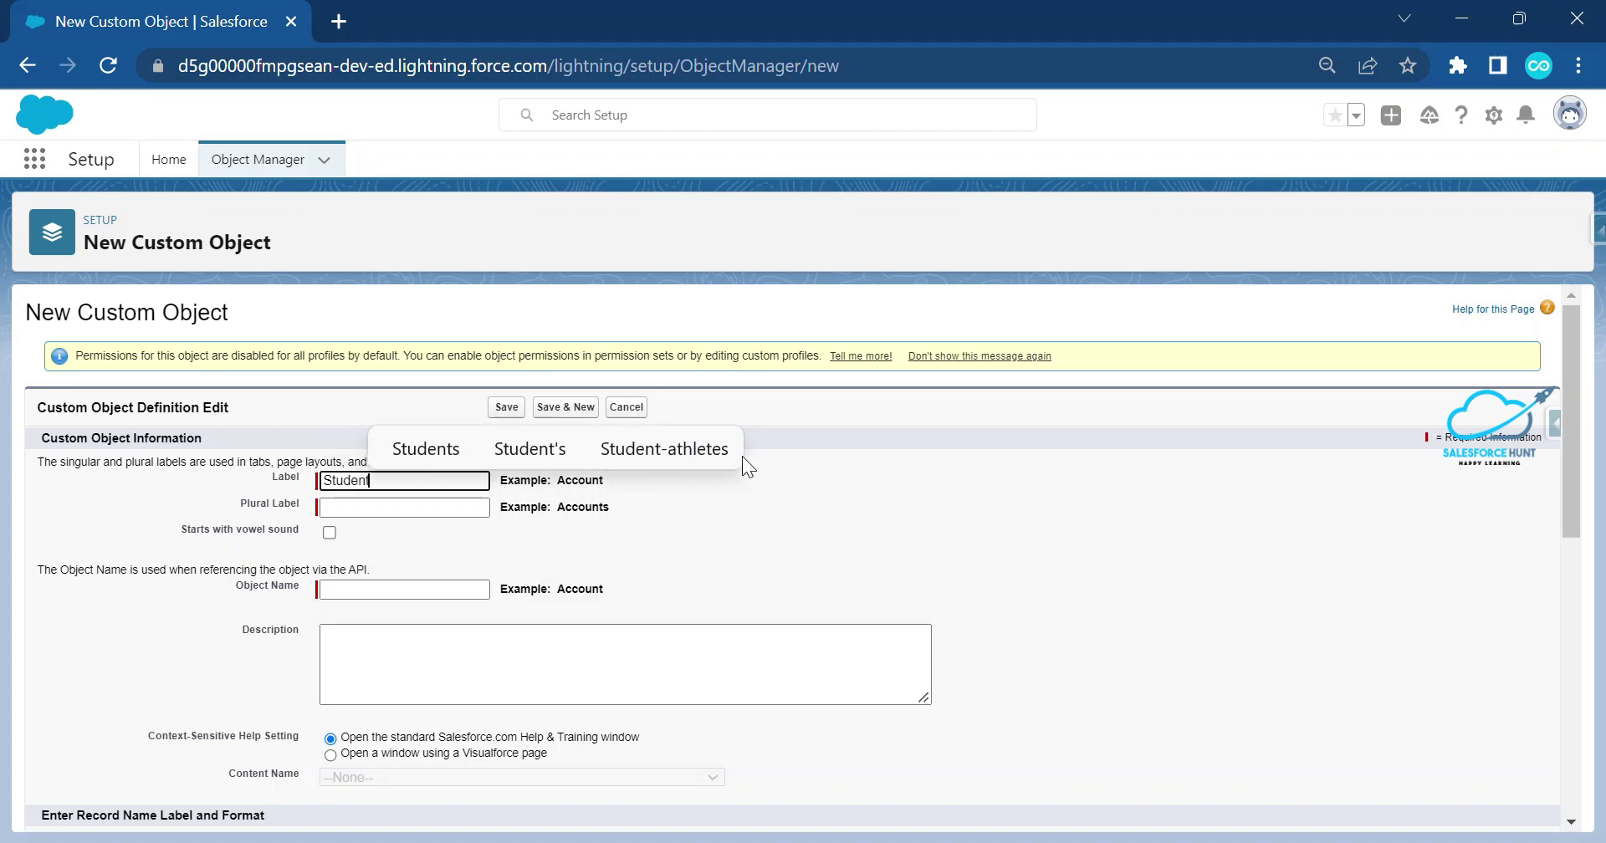
key("Tab")
type("Students")
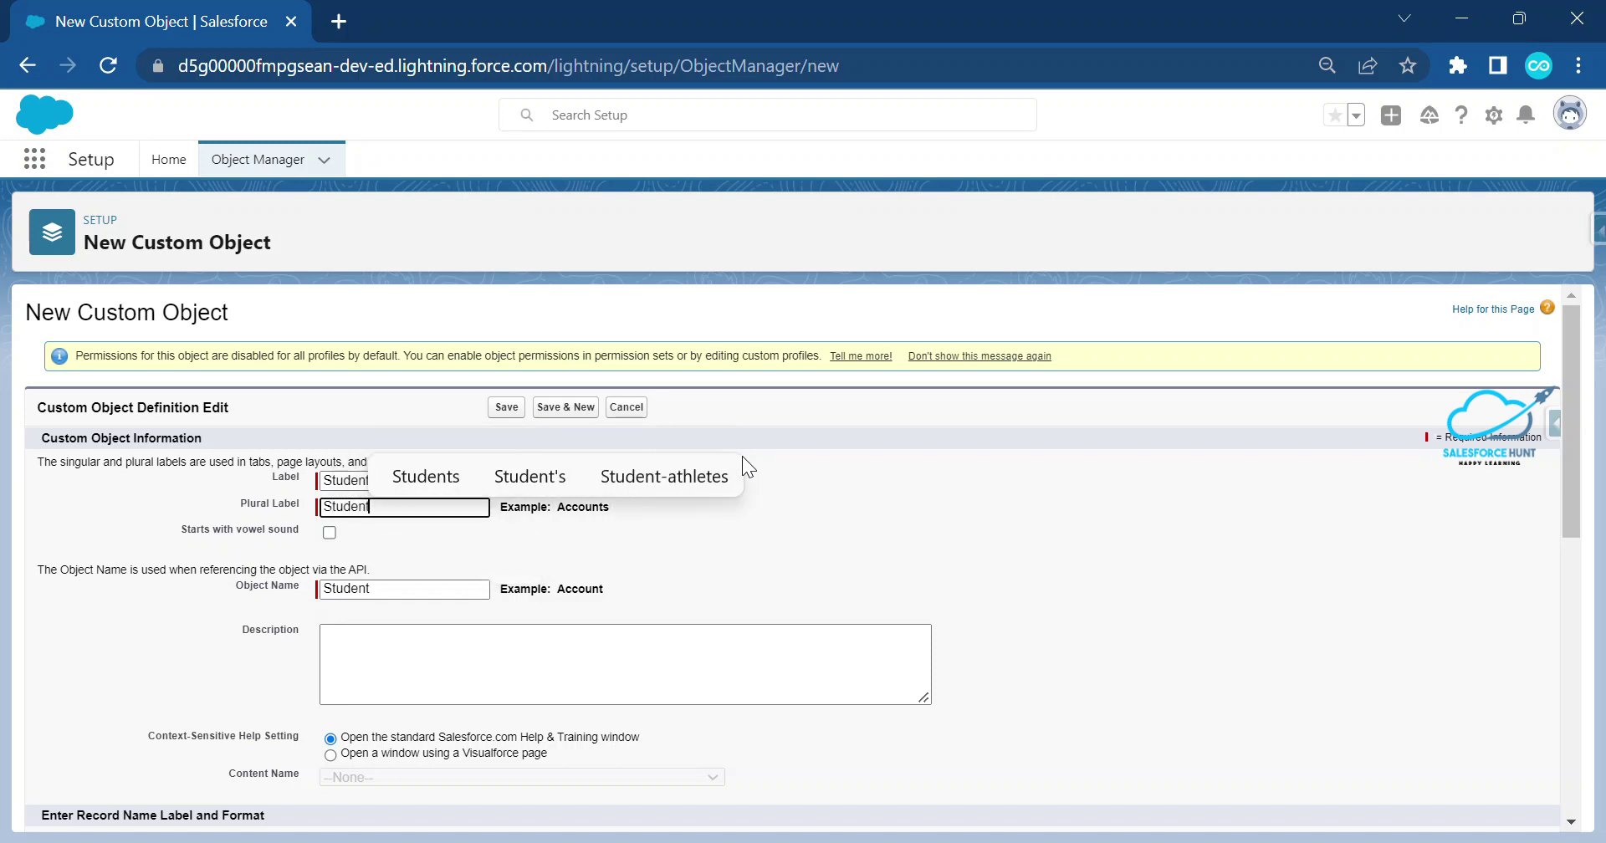
scroll(741, 455, "down", 4)
scroll(736, 519, "down", 4)
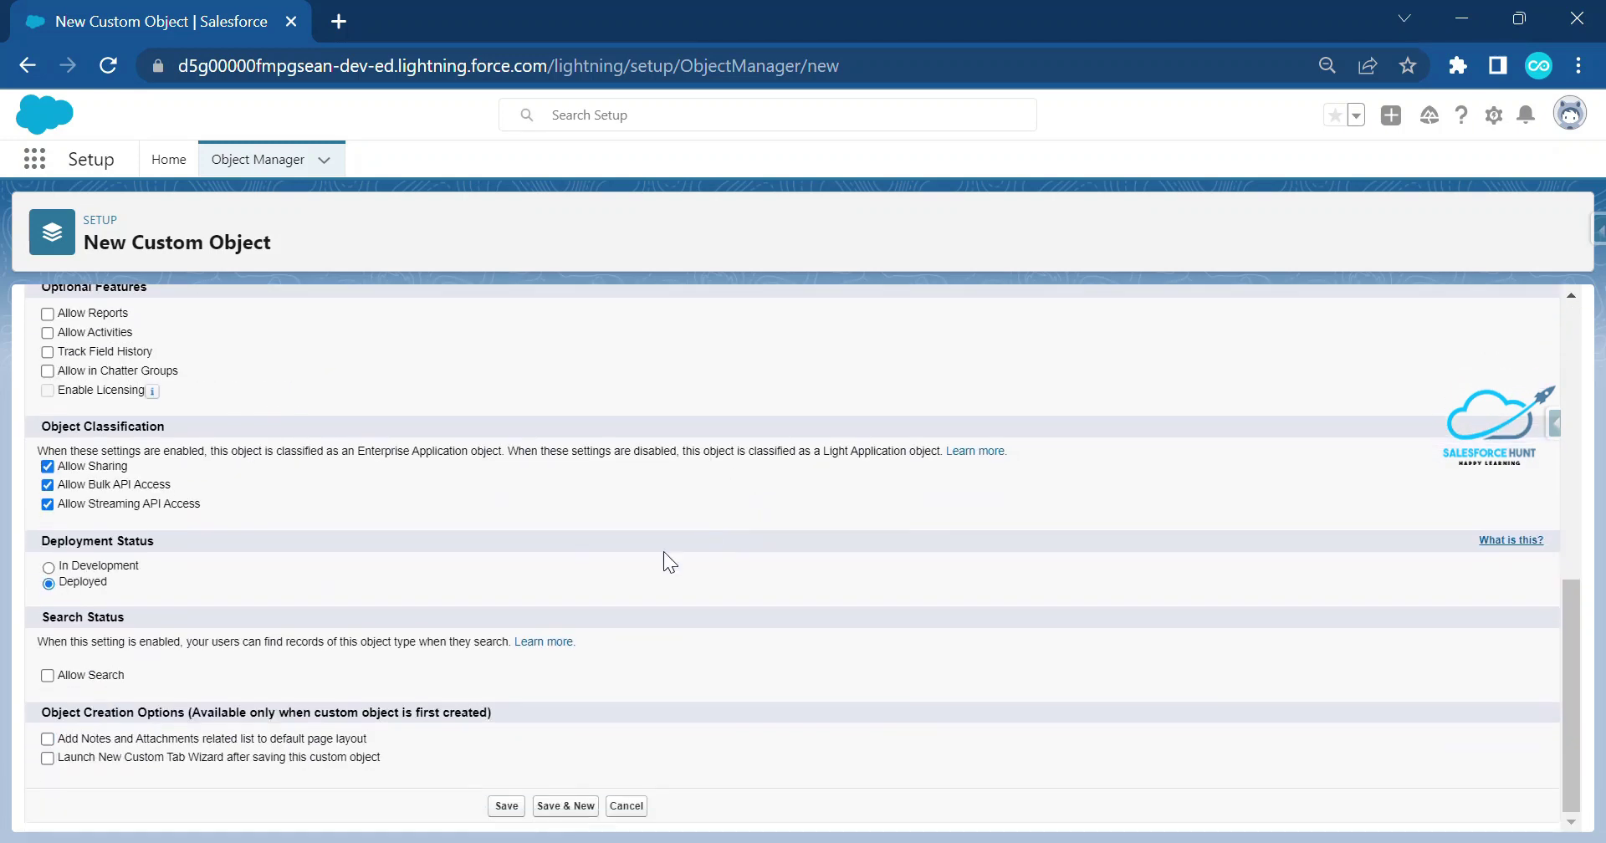
left_click(60, 759)
left_click(506, 806)
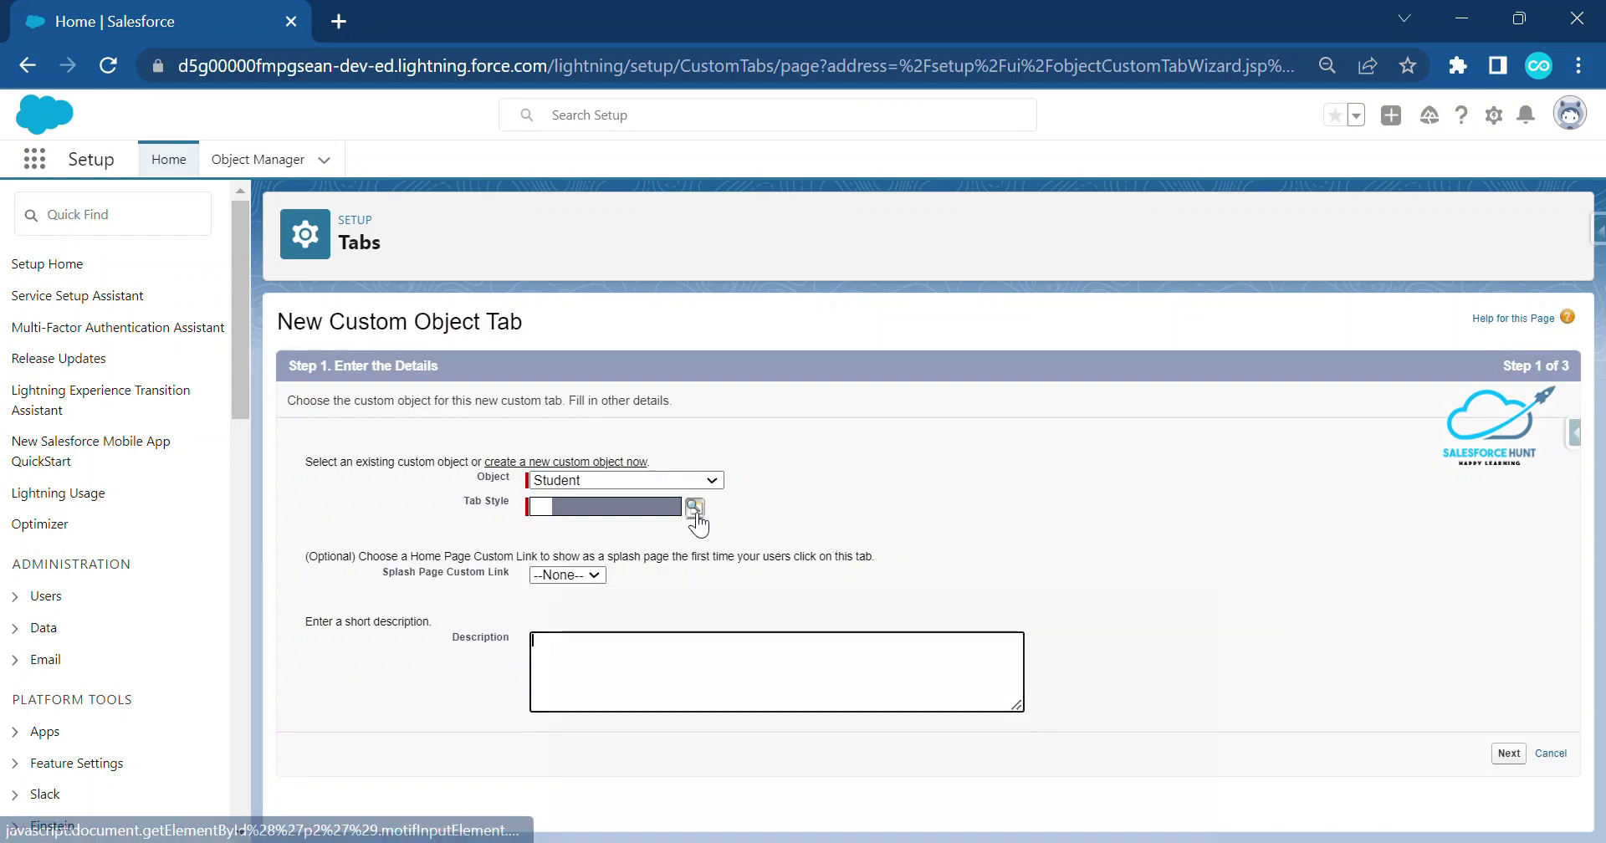
Give the Student tab the Airplane style and save it for all profiles and apps.
left_click(697, 508)
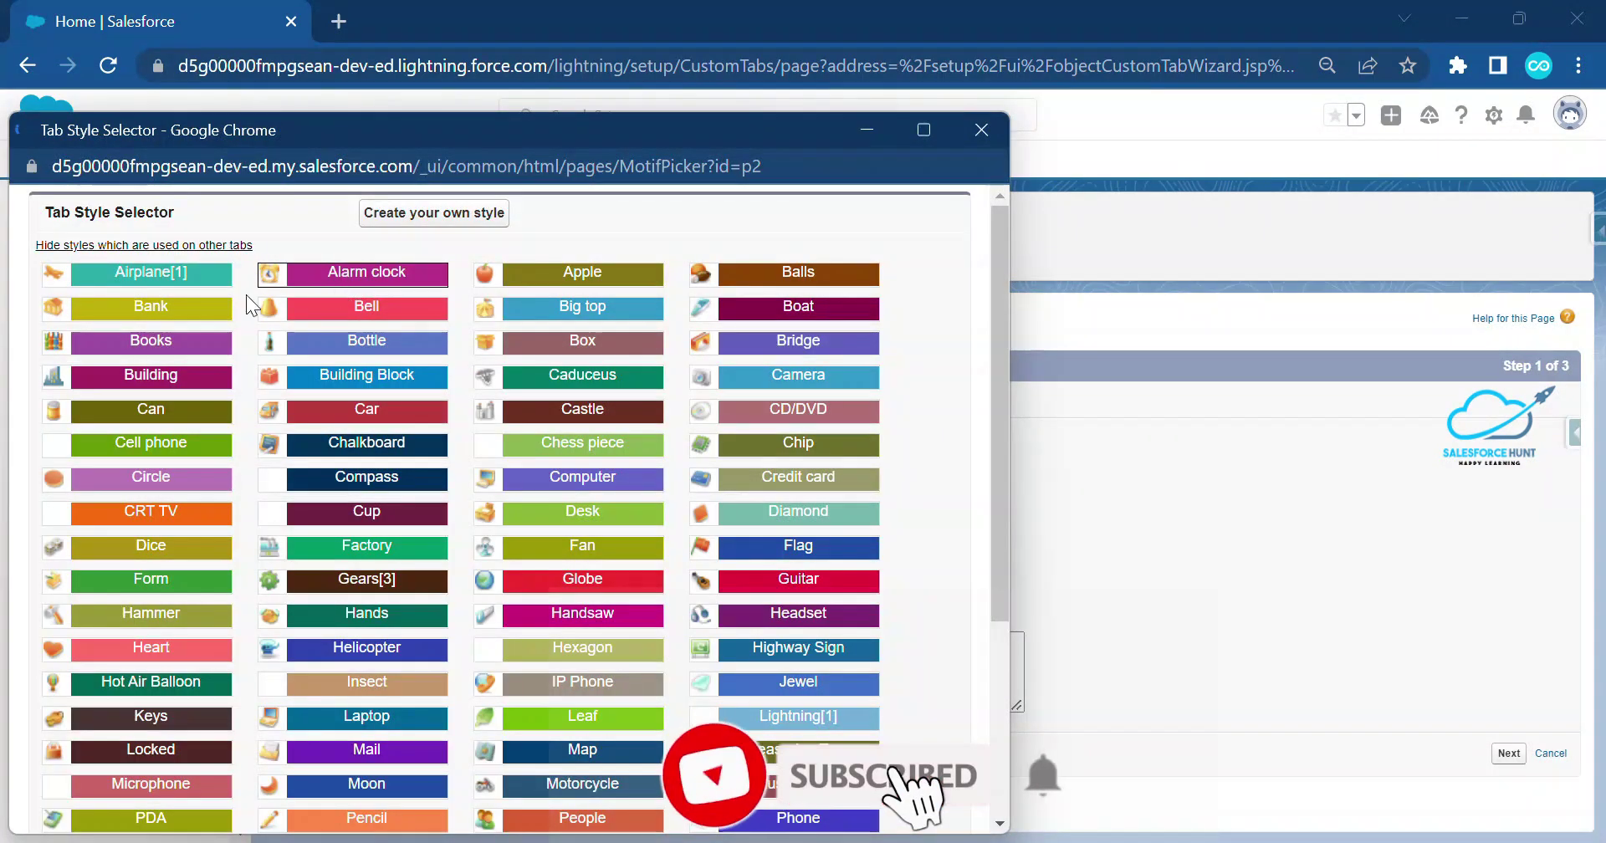
left_click(125, 275)
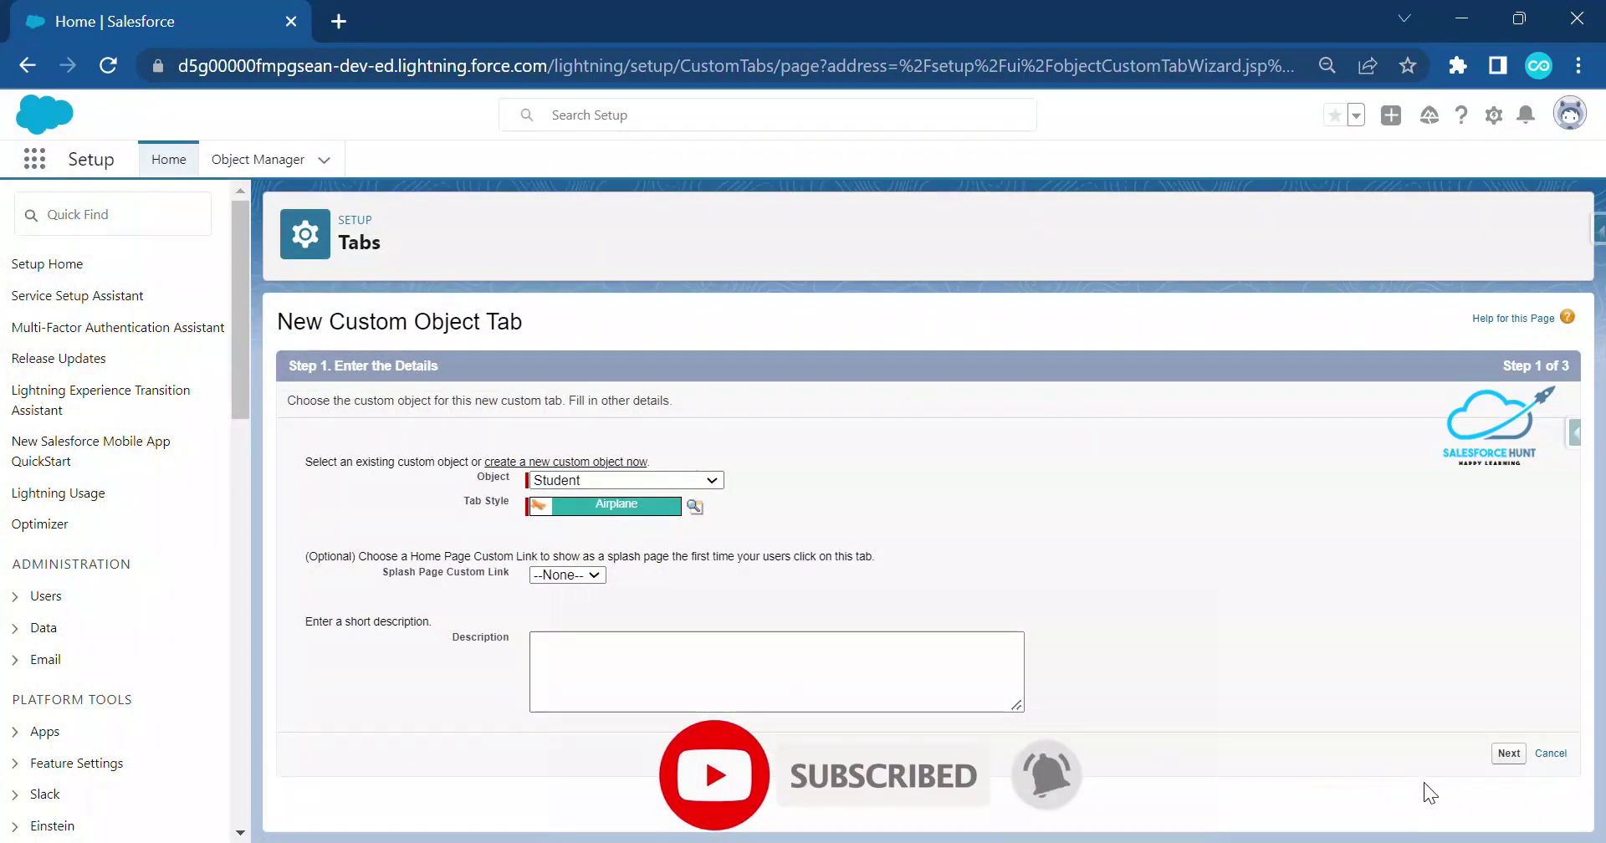
left_click(1509, 753)
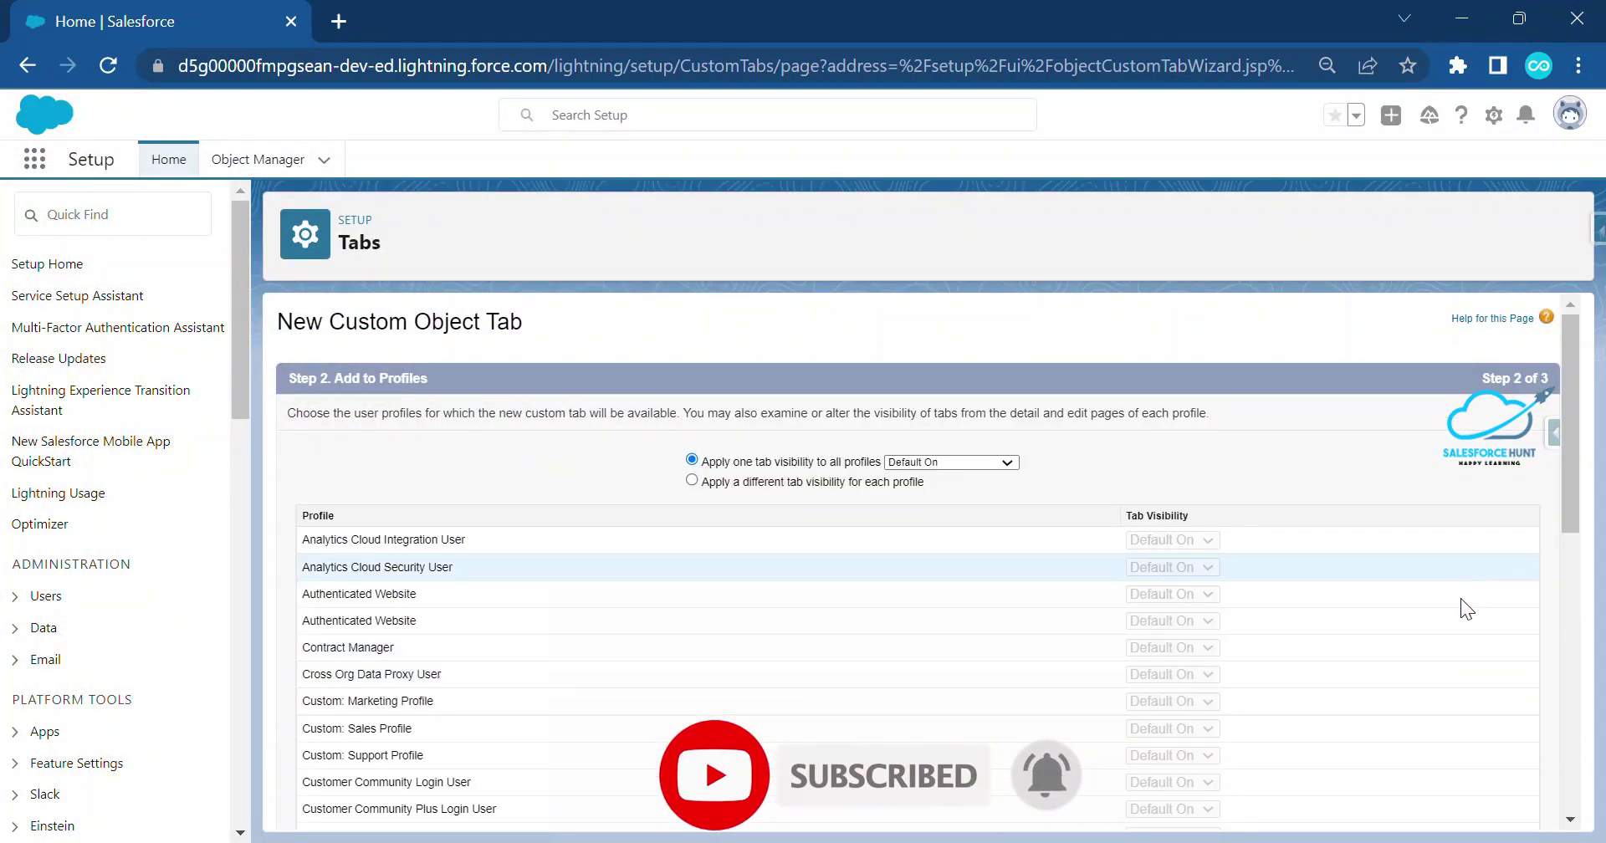
scroll(1465, 636, "down", 10)
left_click(1484, 803)
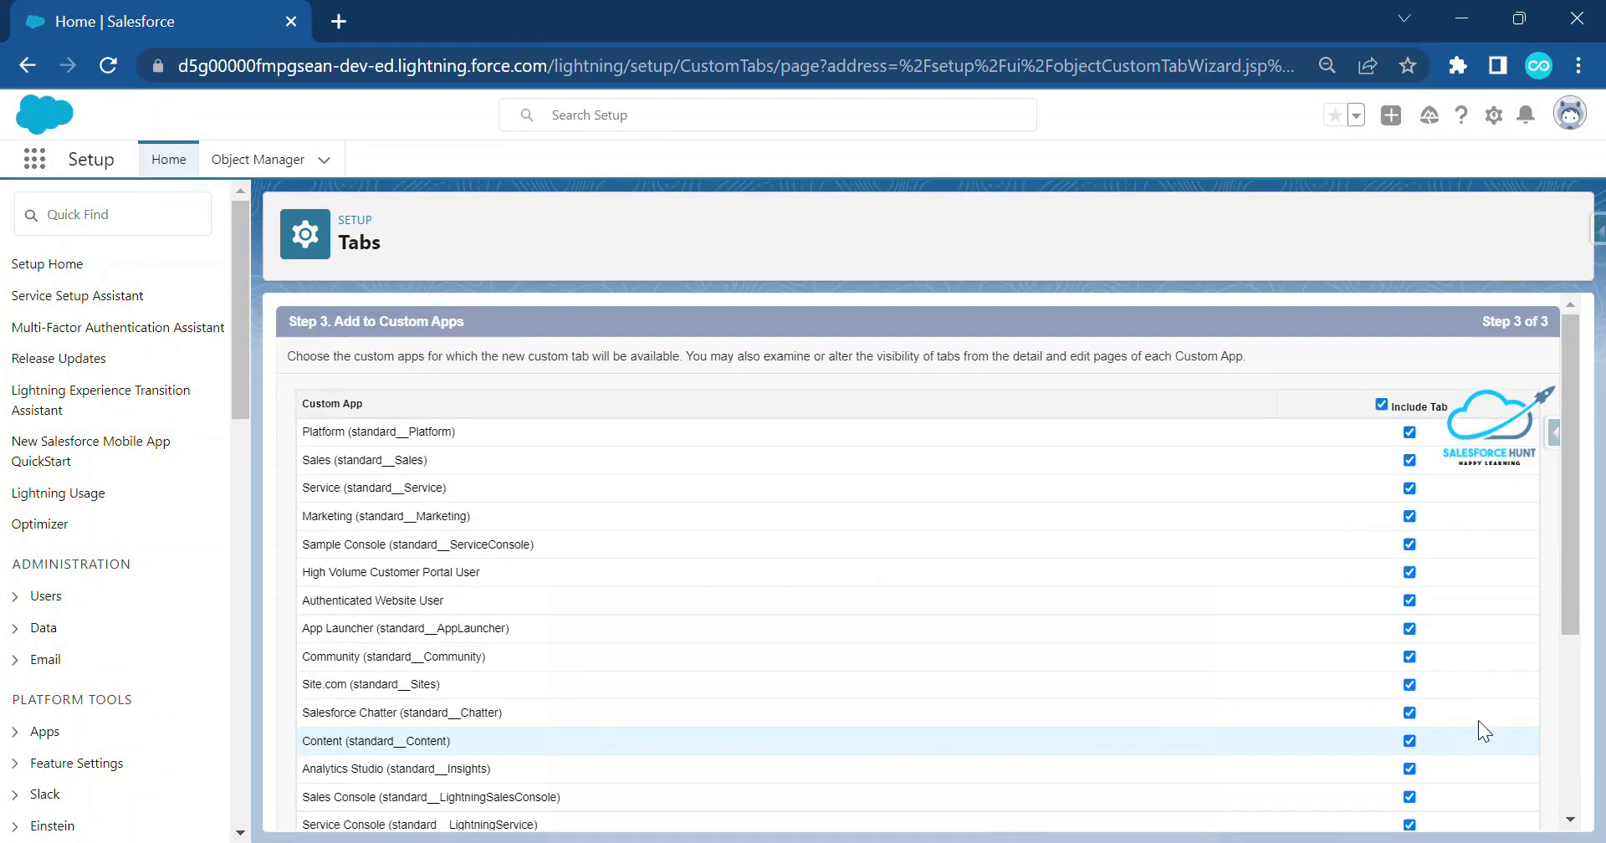
scroll(1464, 694, "down", 5)
left_click(1483, 808)
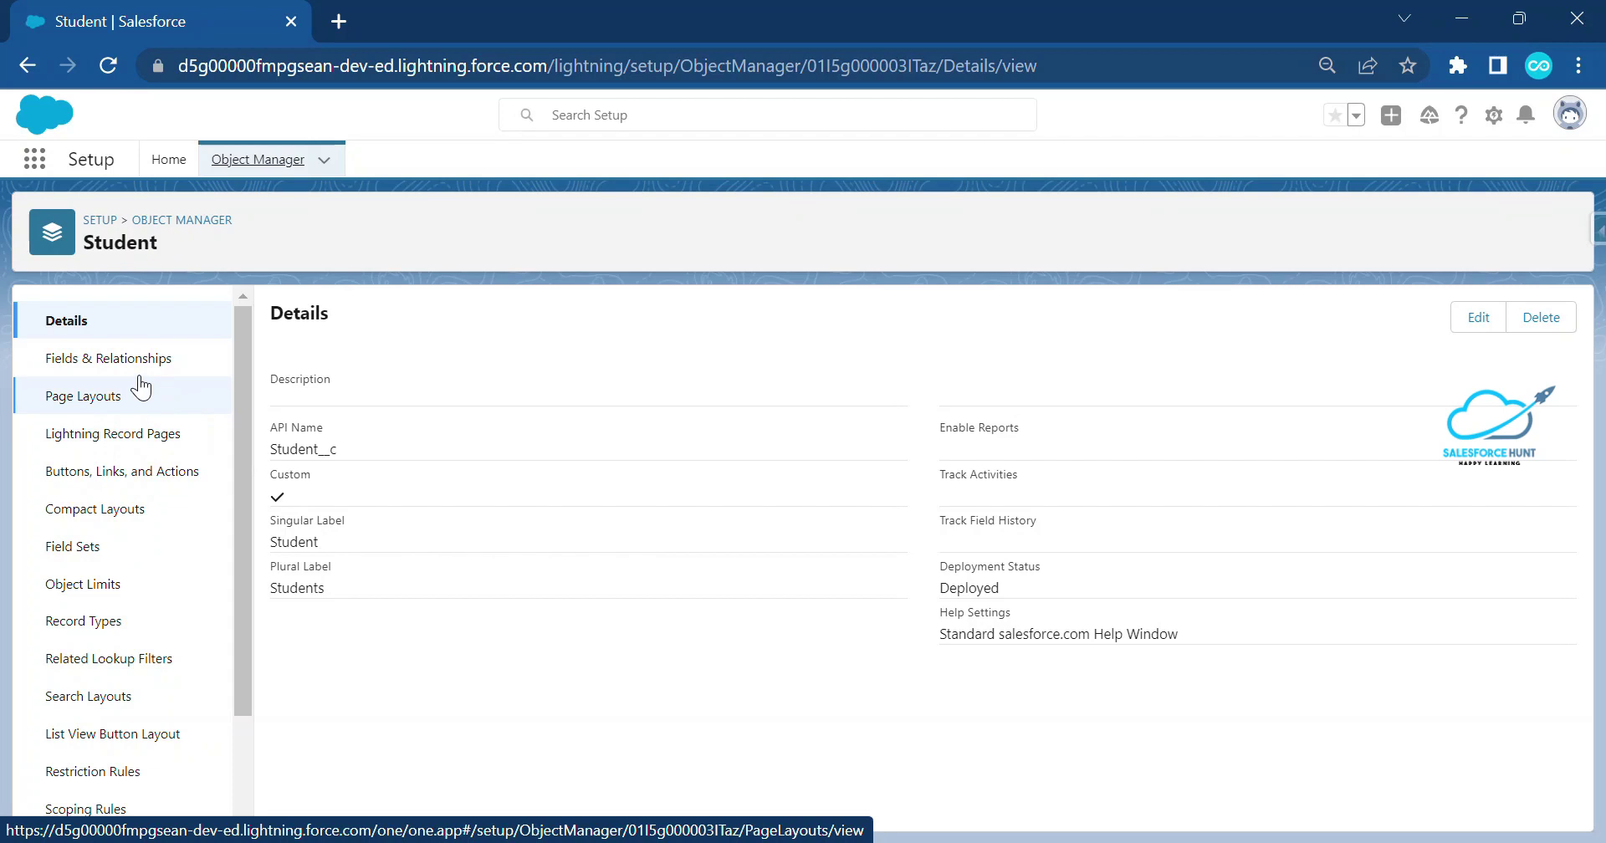
Start a new Auto Number field in Student's Fields & Relationships.
left_click(83, 358)
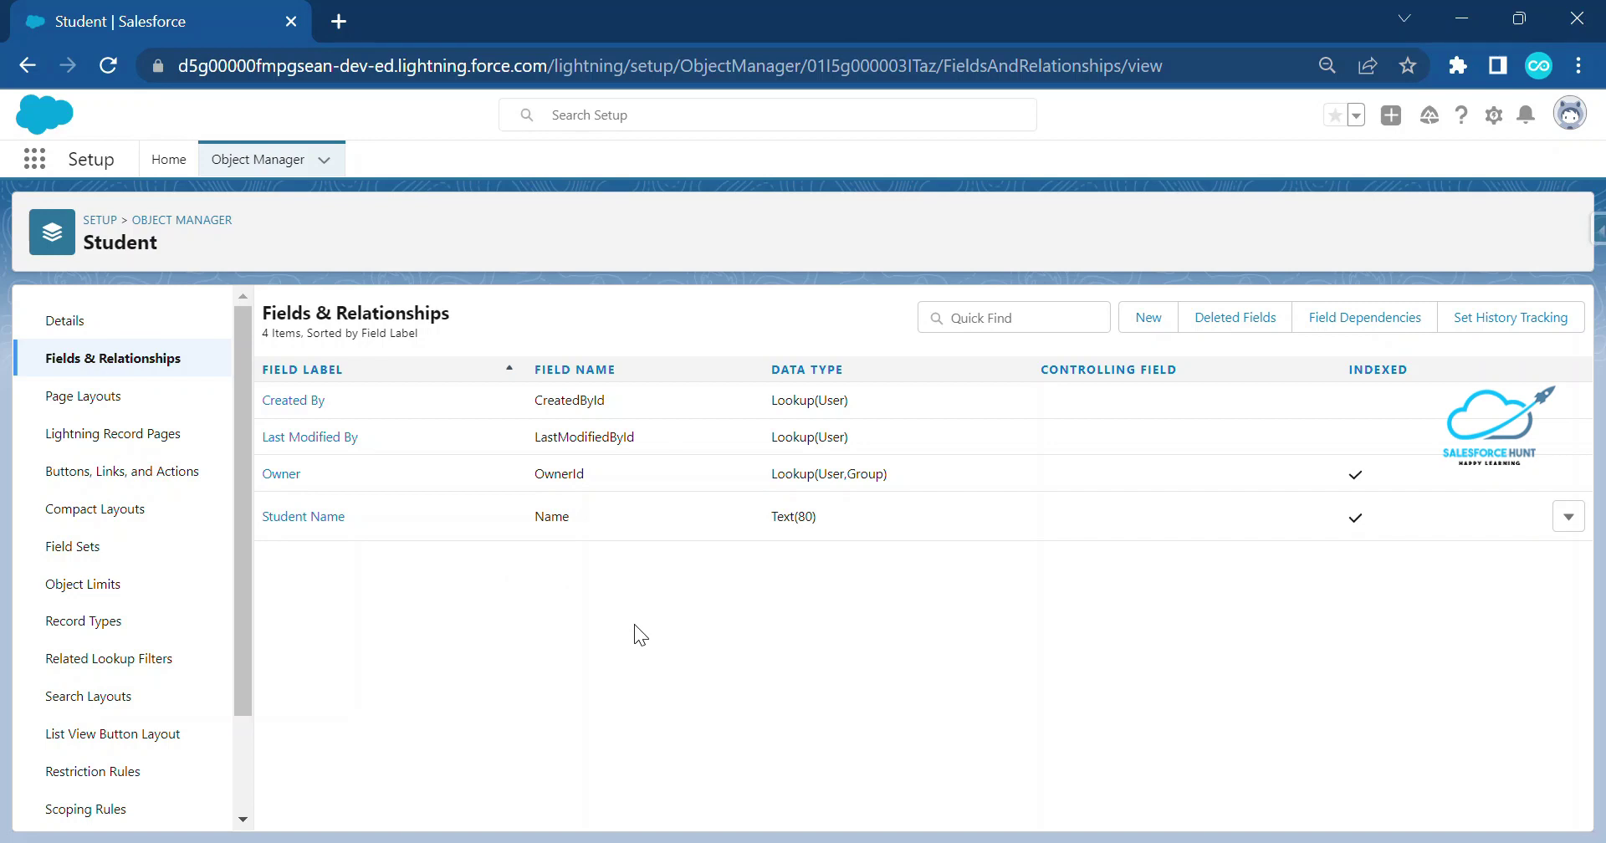
left_click(1148, 319)
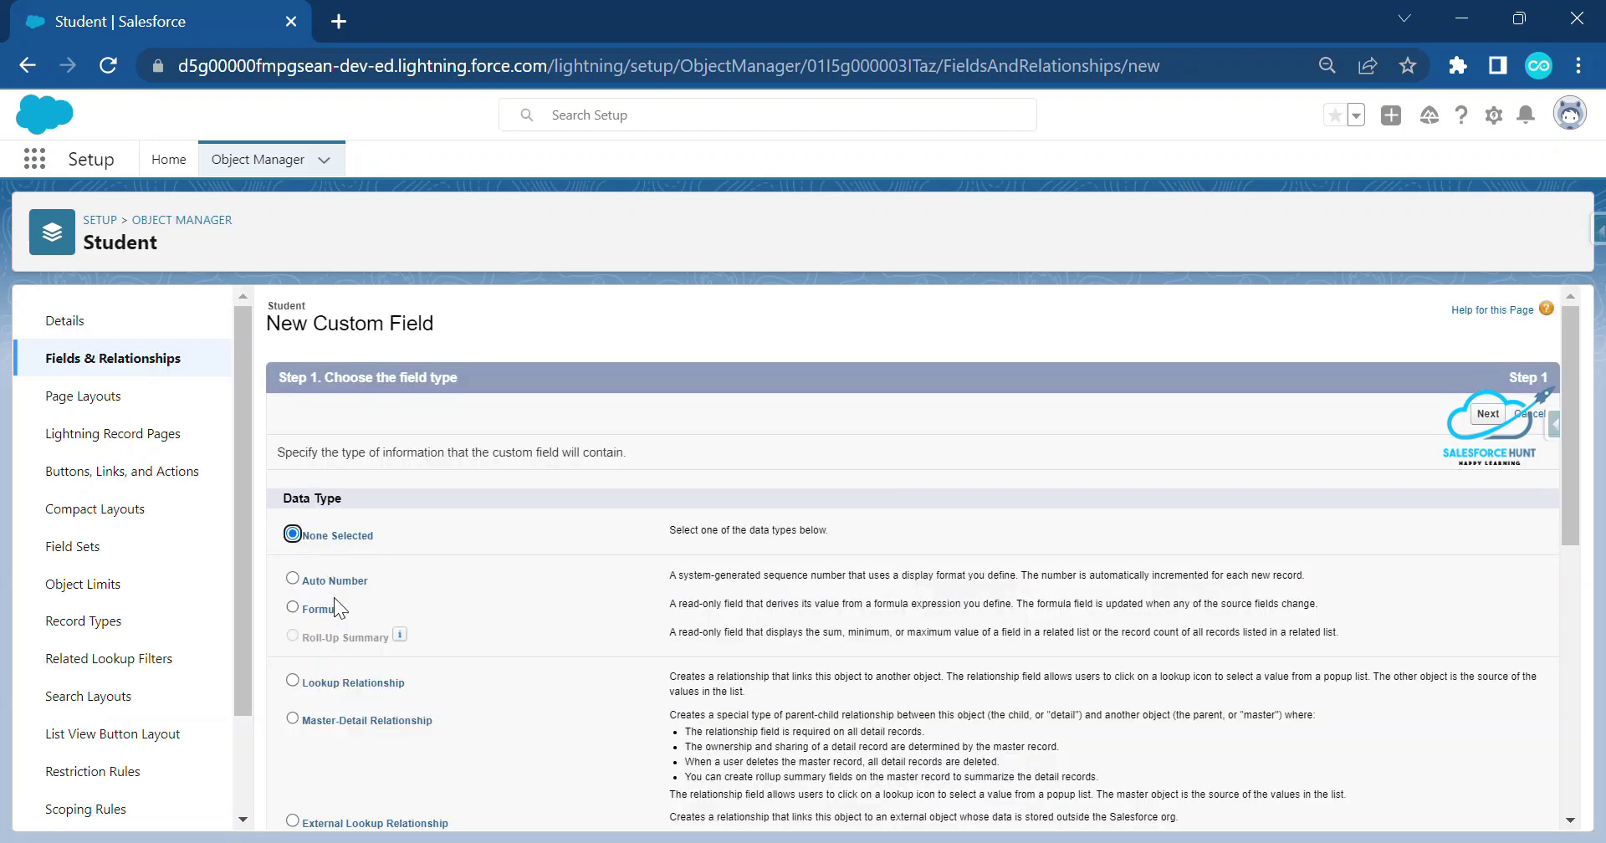
left_click(1488, 413)
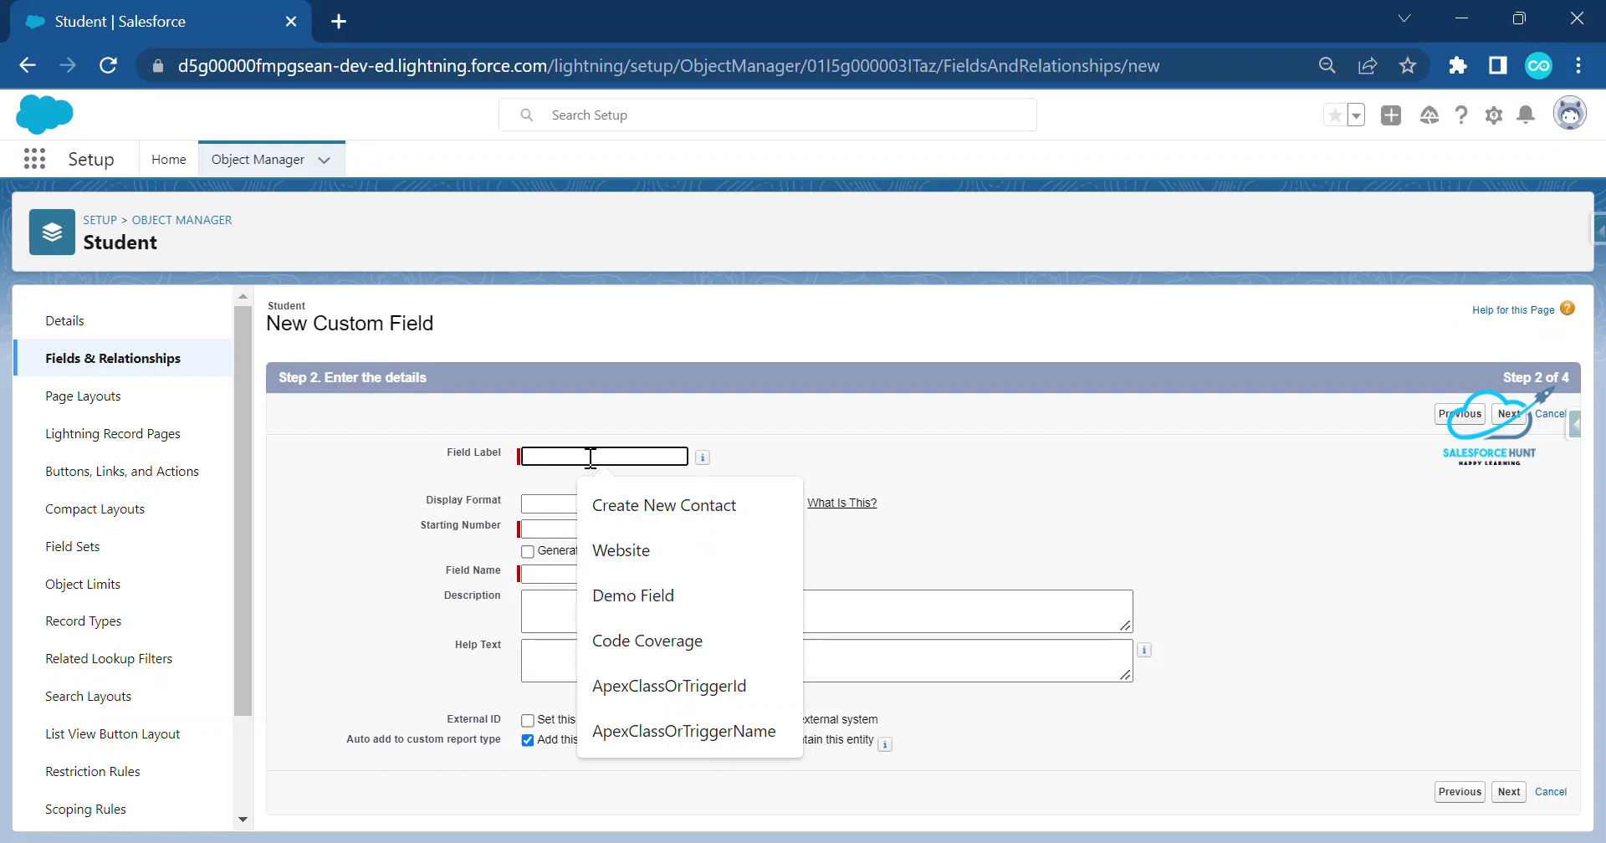
Name the field Student Number with display format ST-{00000} and starting number 1.
type("Student Number")
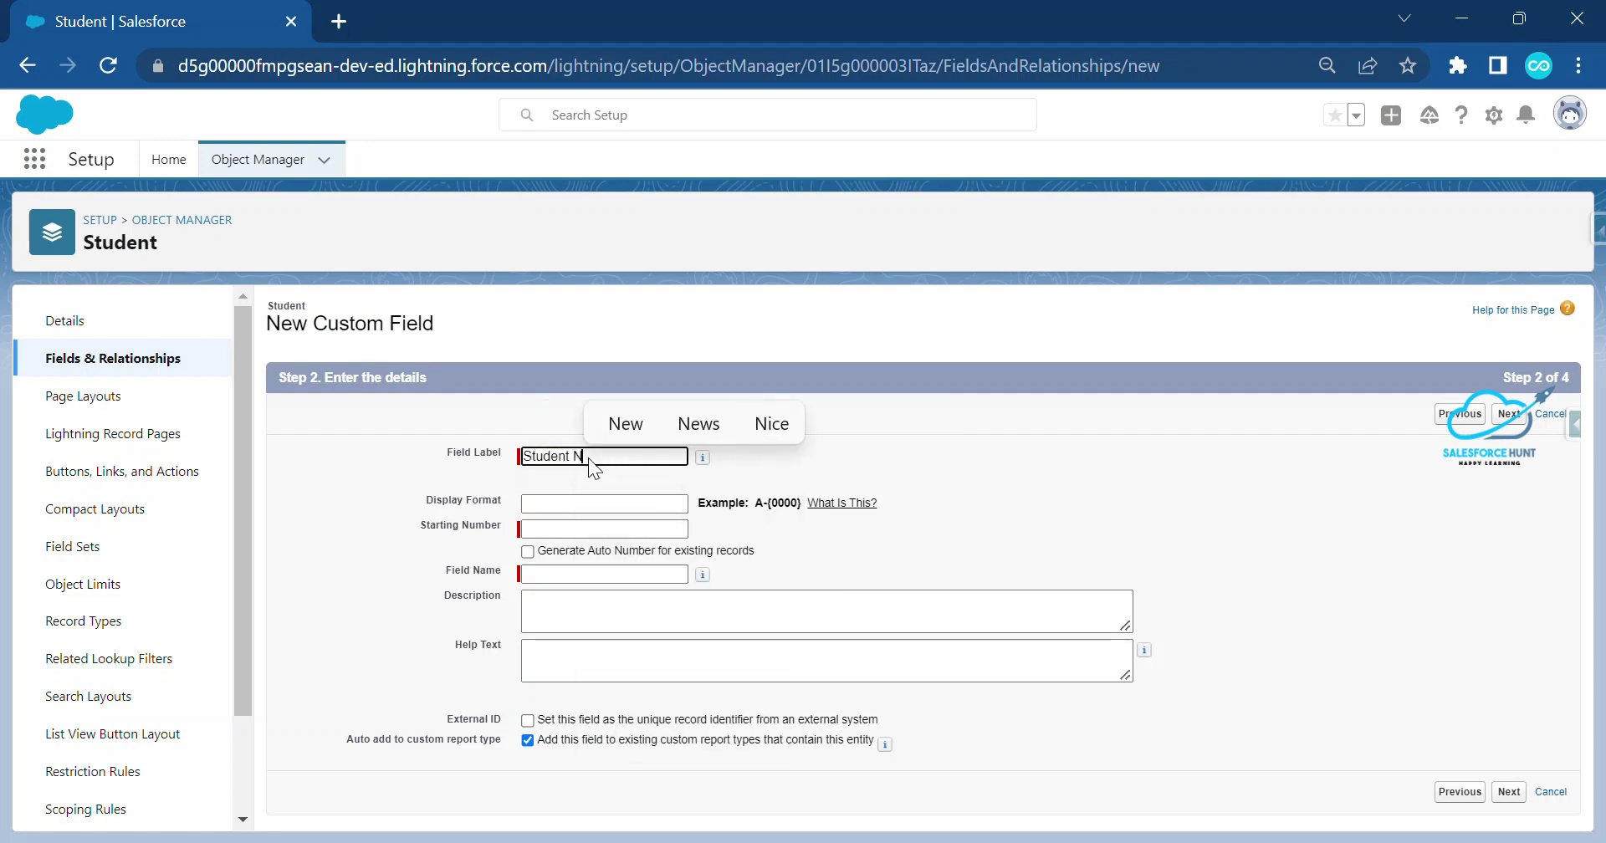
key("Tab")
left_click(568, 530)
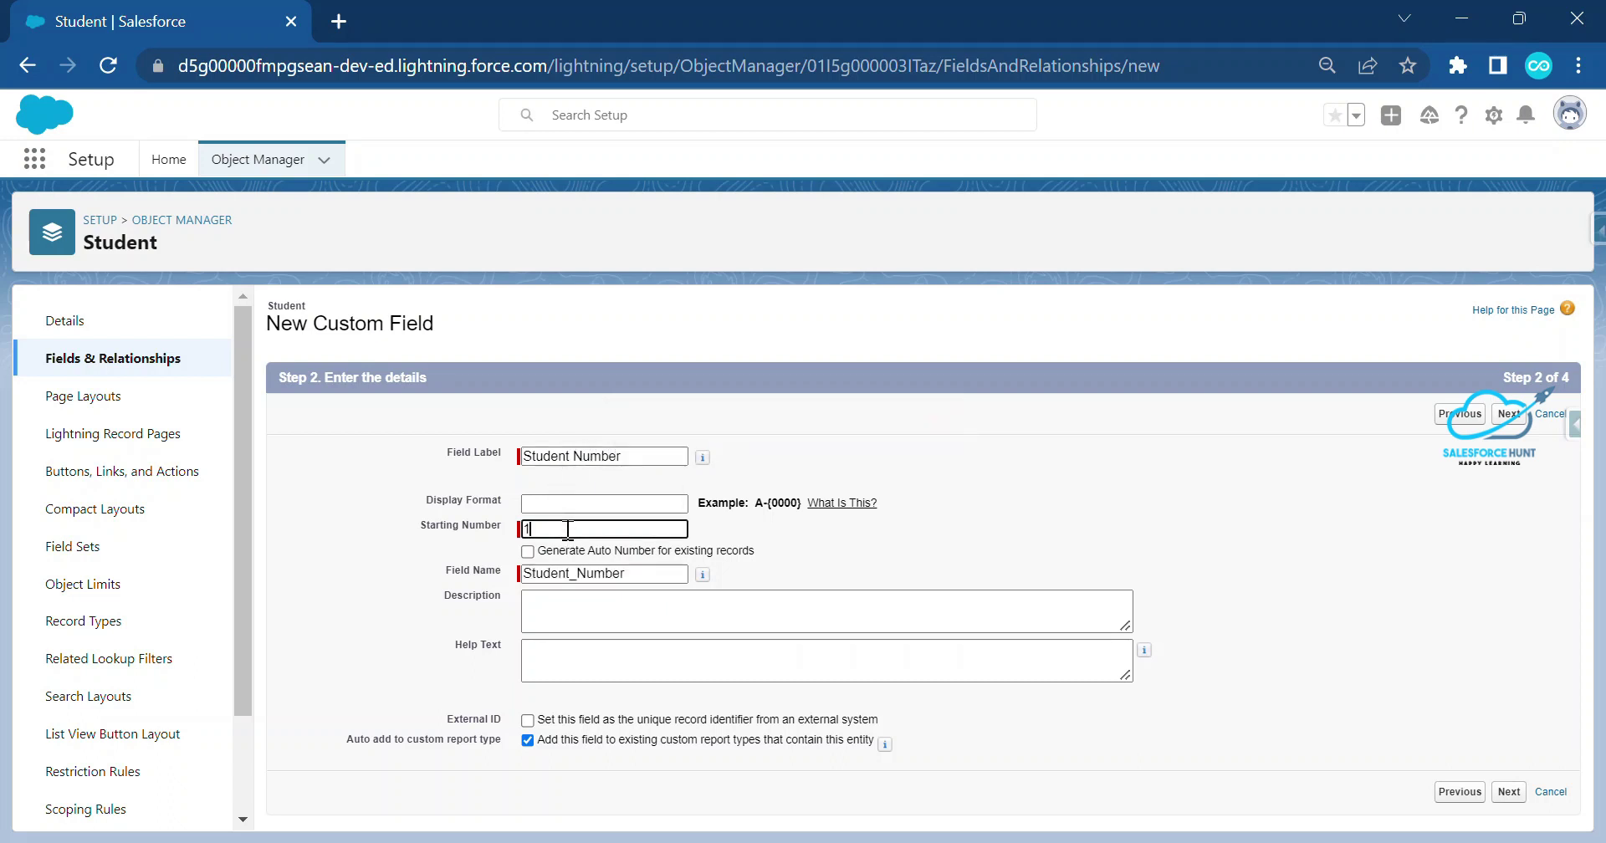
type("1")
left_click(569, 500)
type("ST")
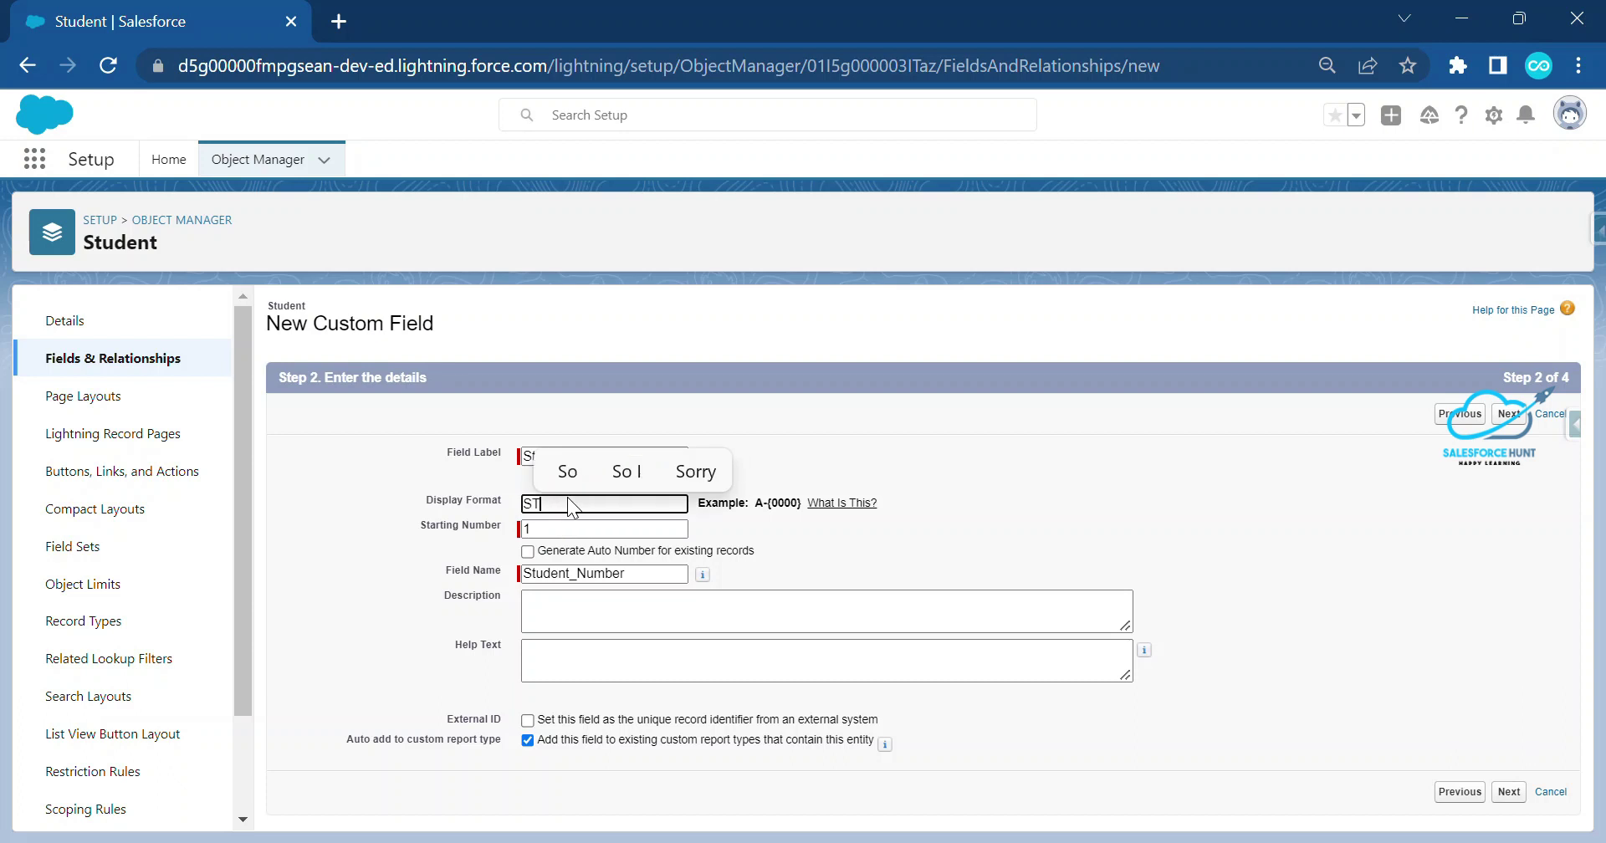
type("-{000")
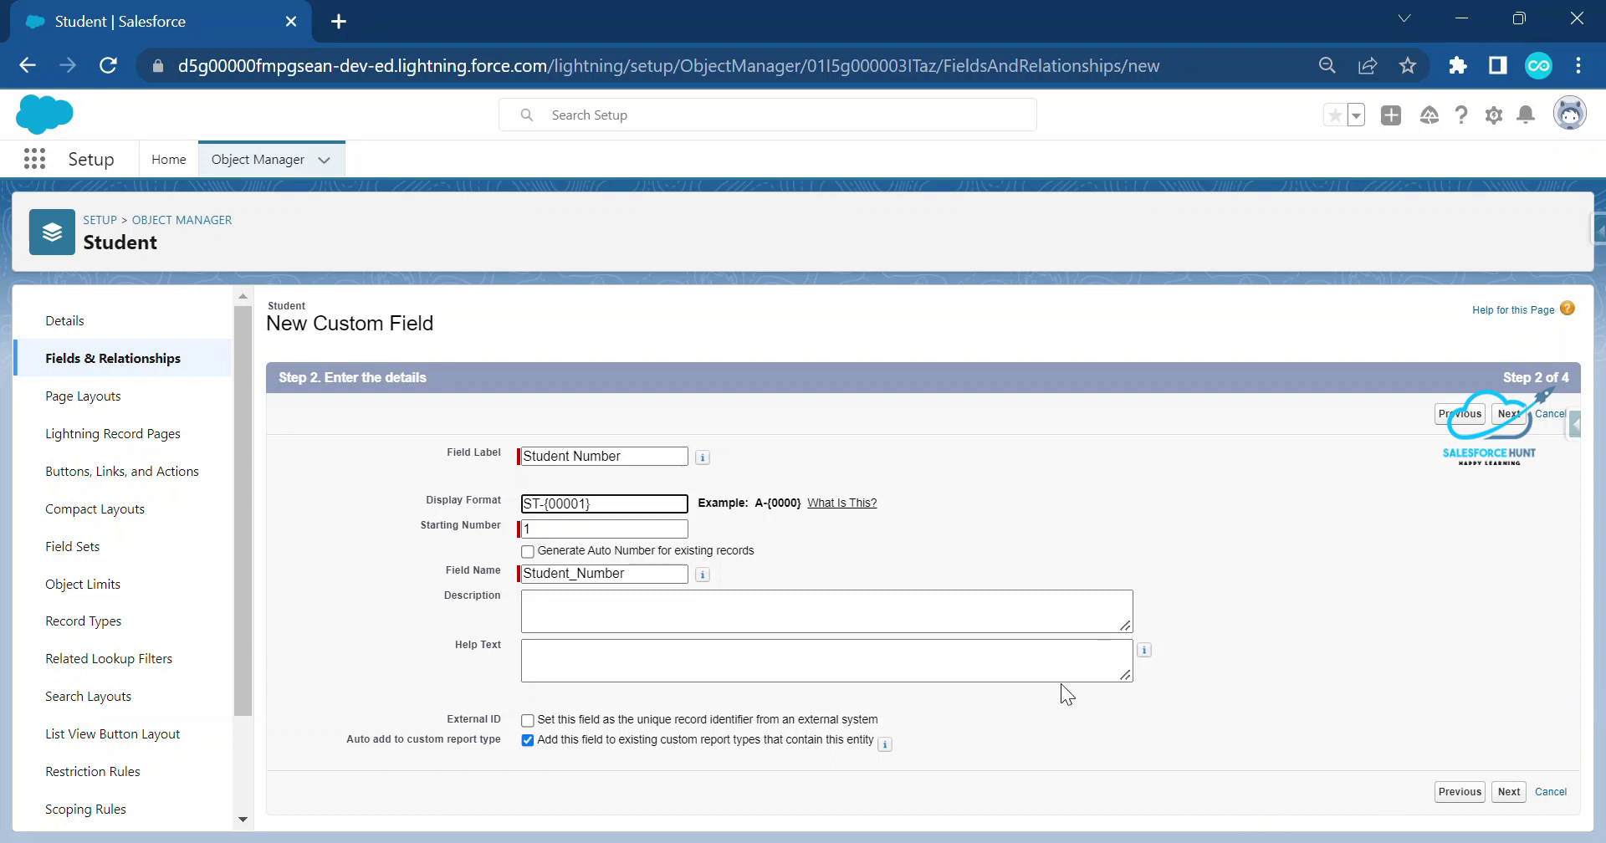
type("00")
left_click(1509, 413)
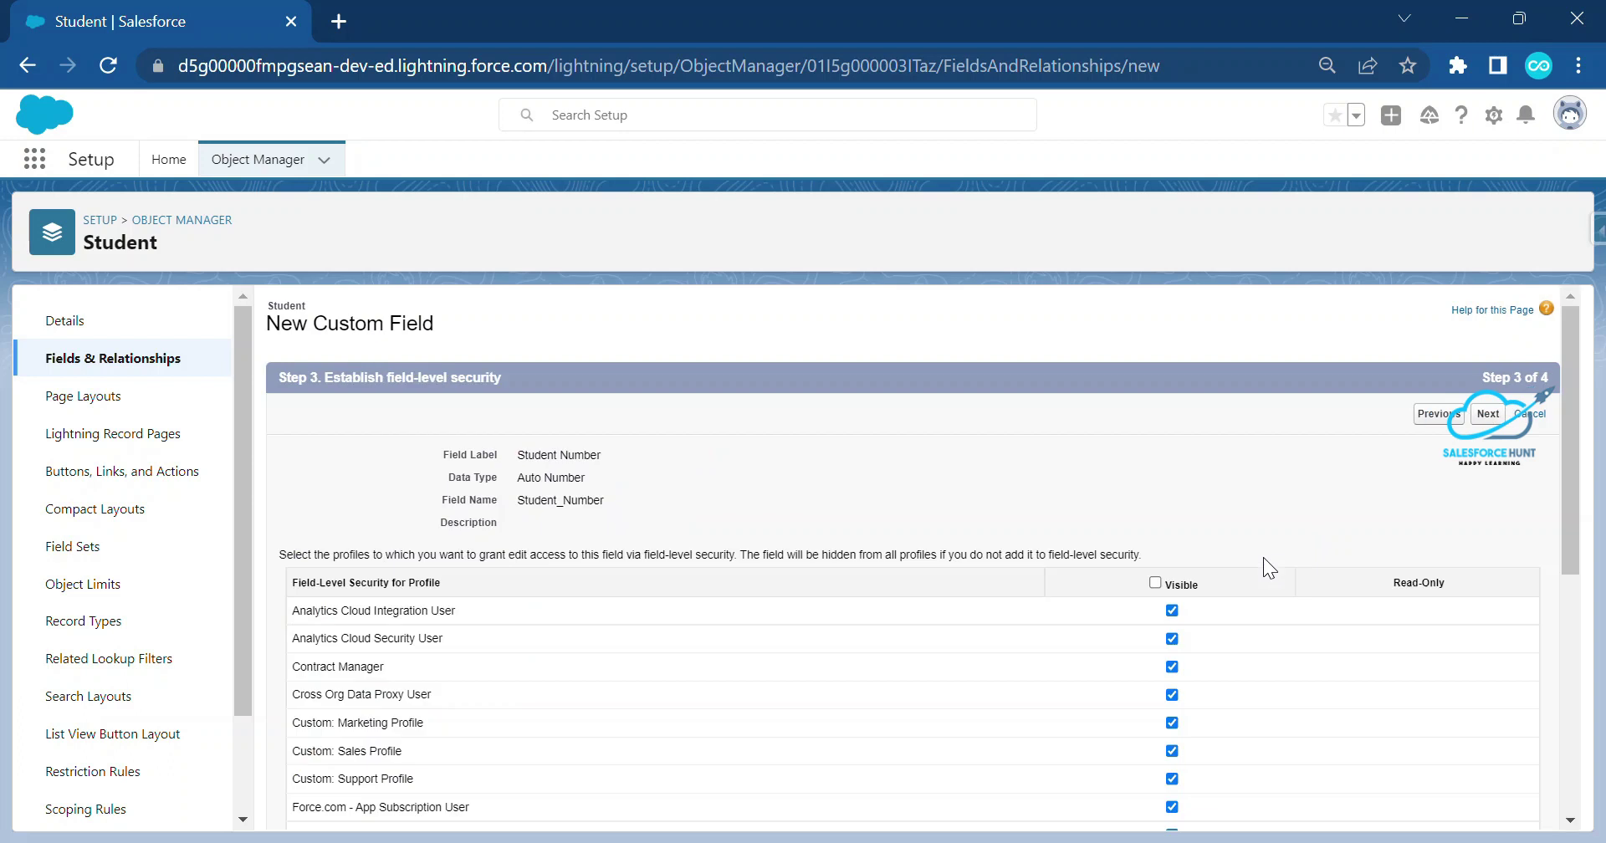
left_click(1488, 414)
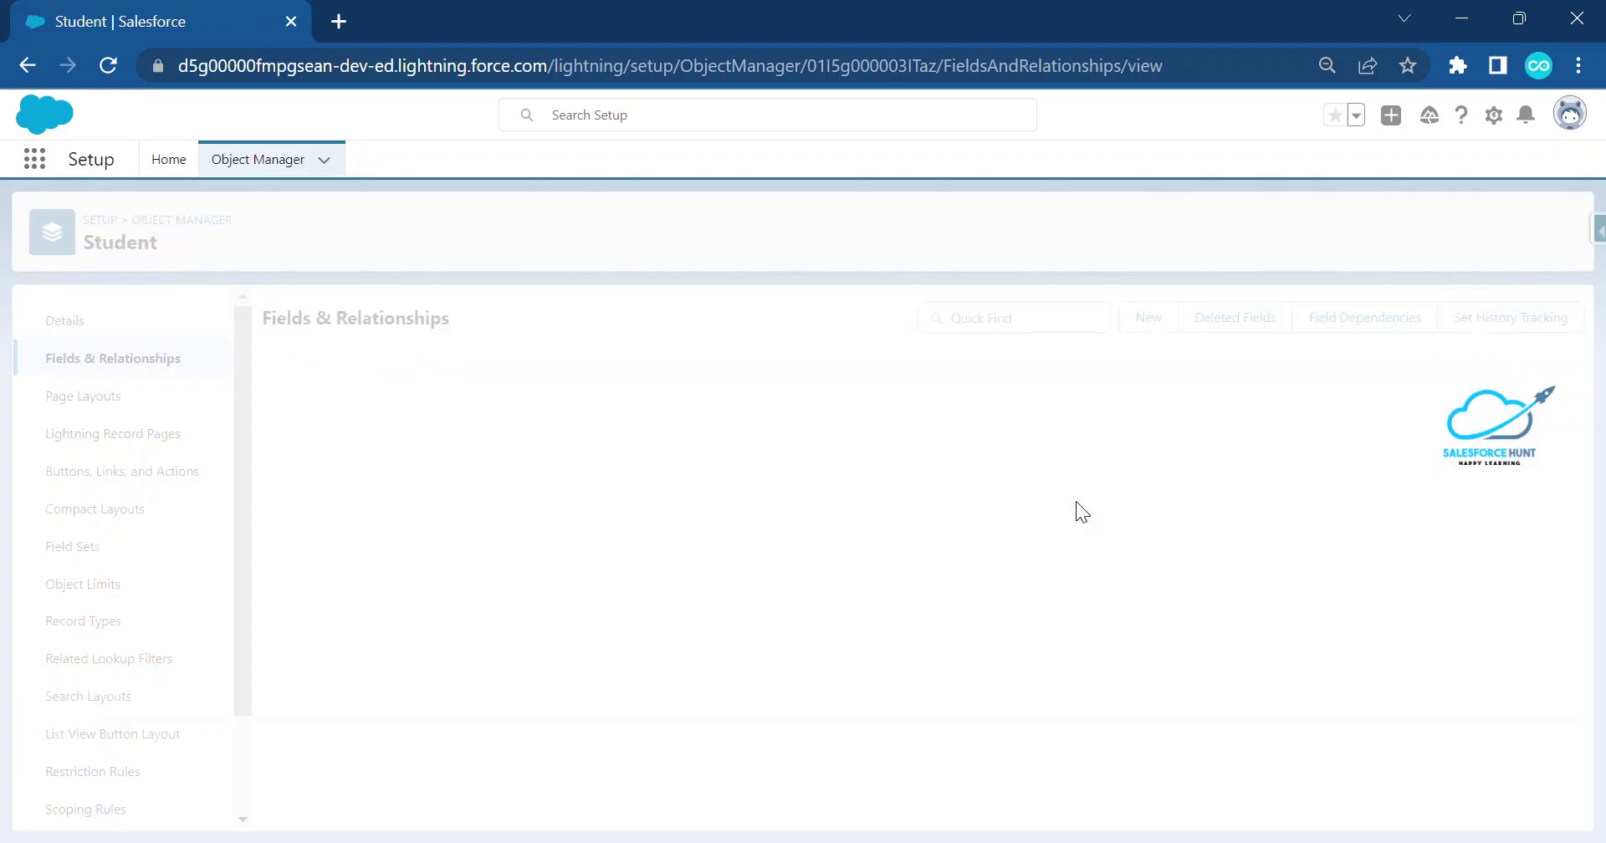
Duplicate the Student setup page into a second browser tab.
left_click_drag(528, 566, 876, 597)
left_click(875, 600)
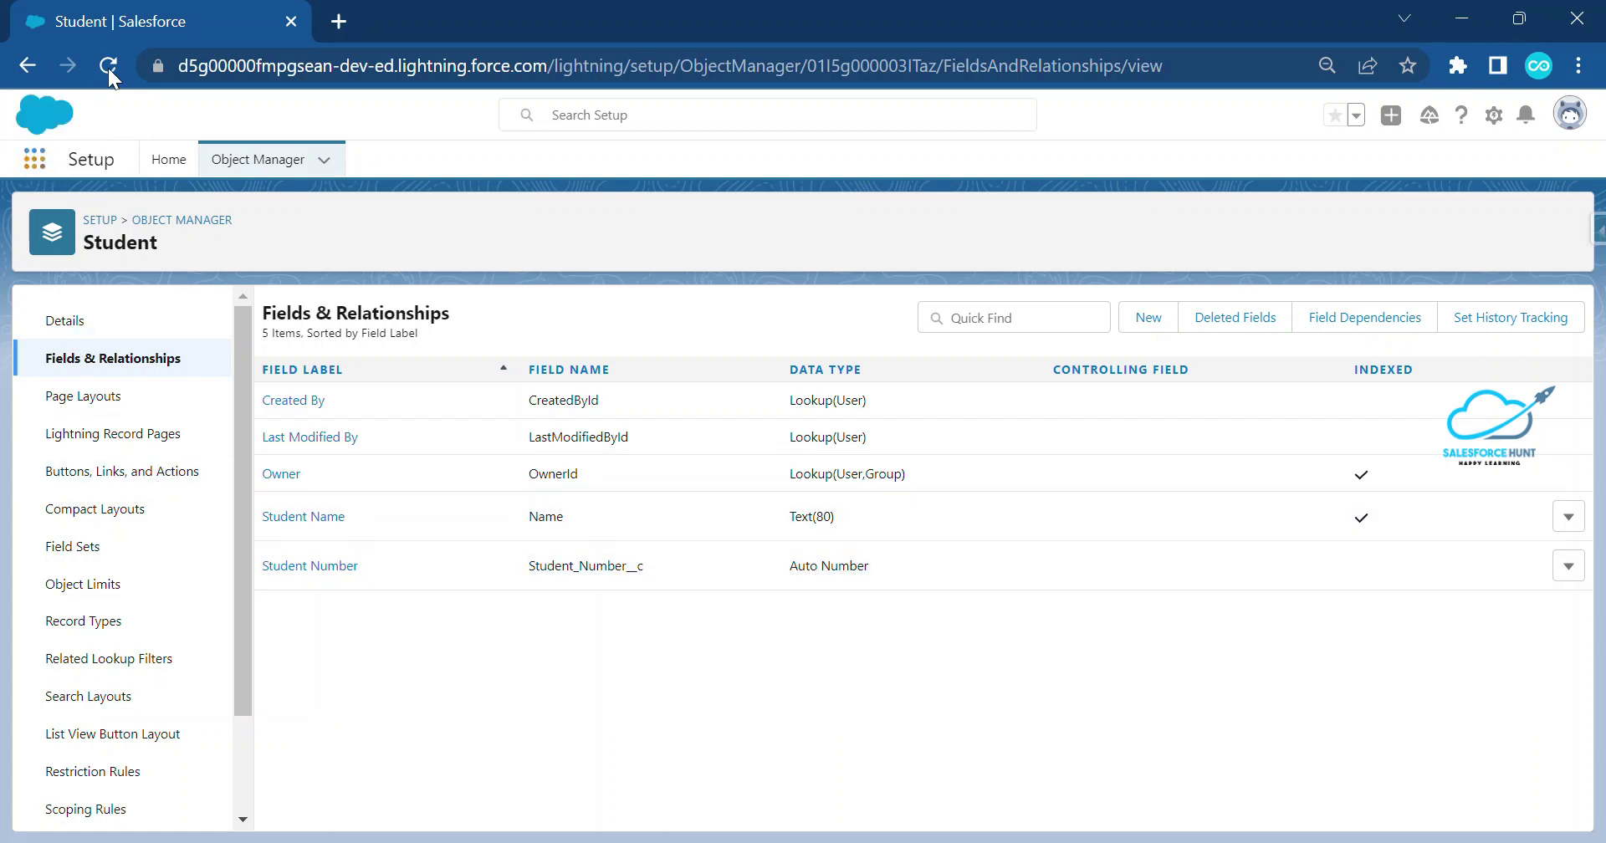
right_click(142, 32)
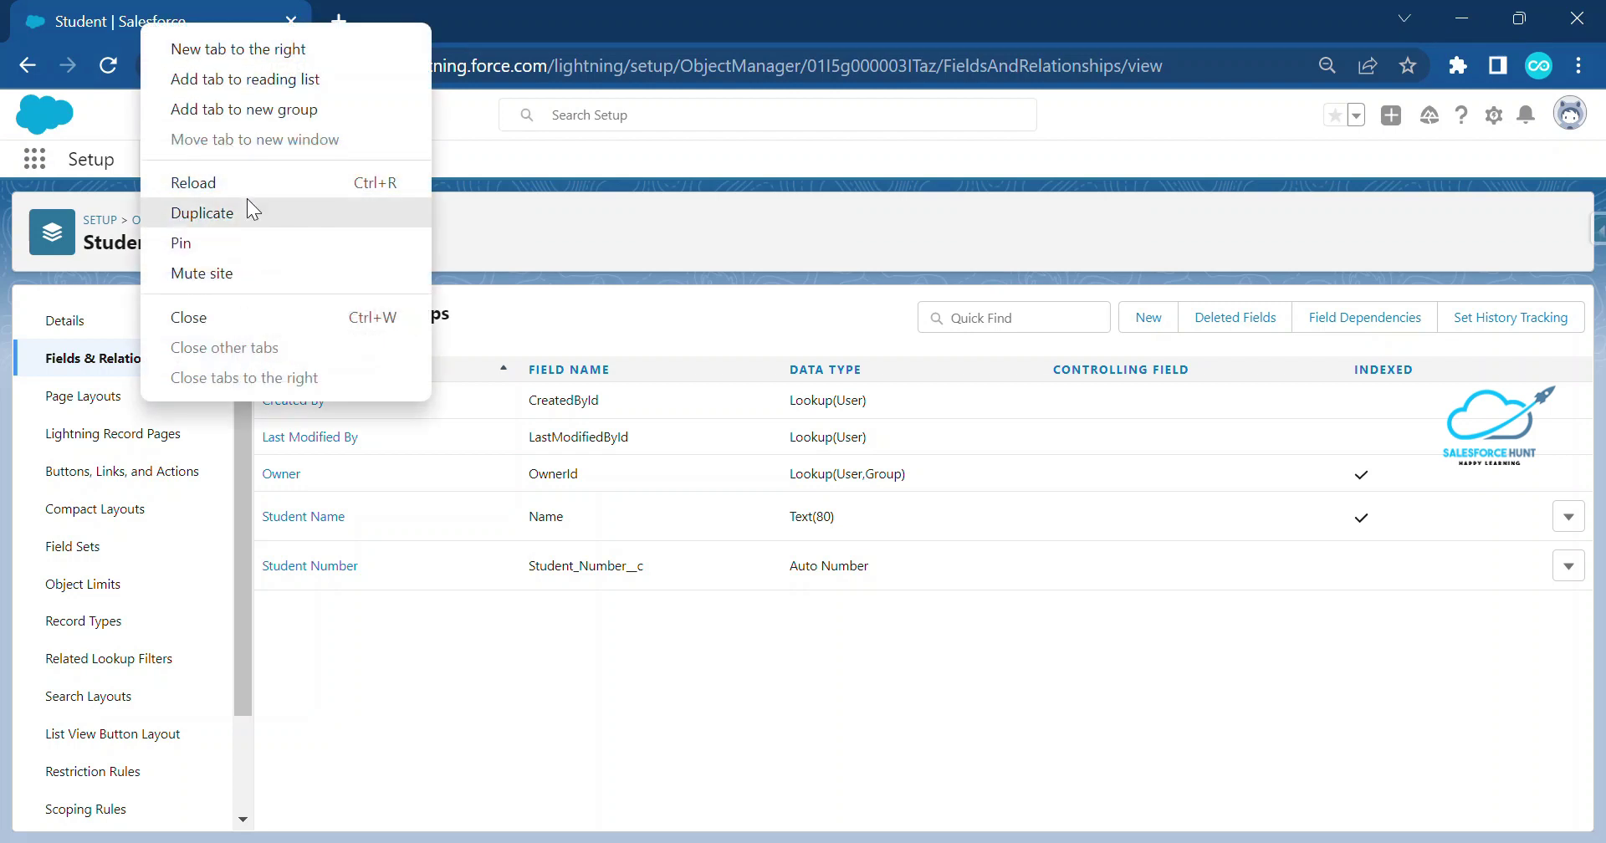
left_click(243, 210)
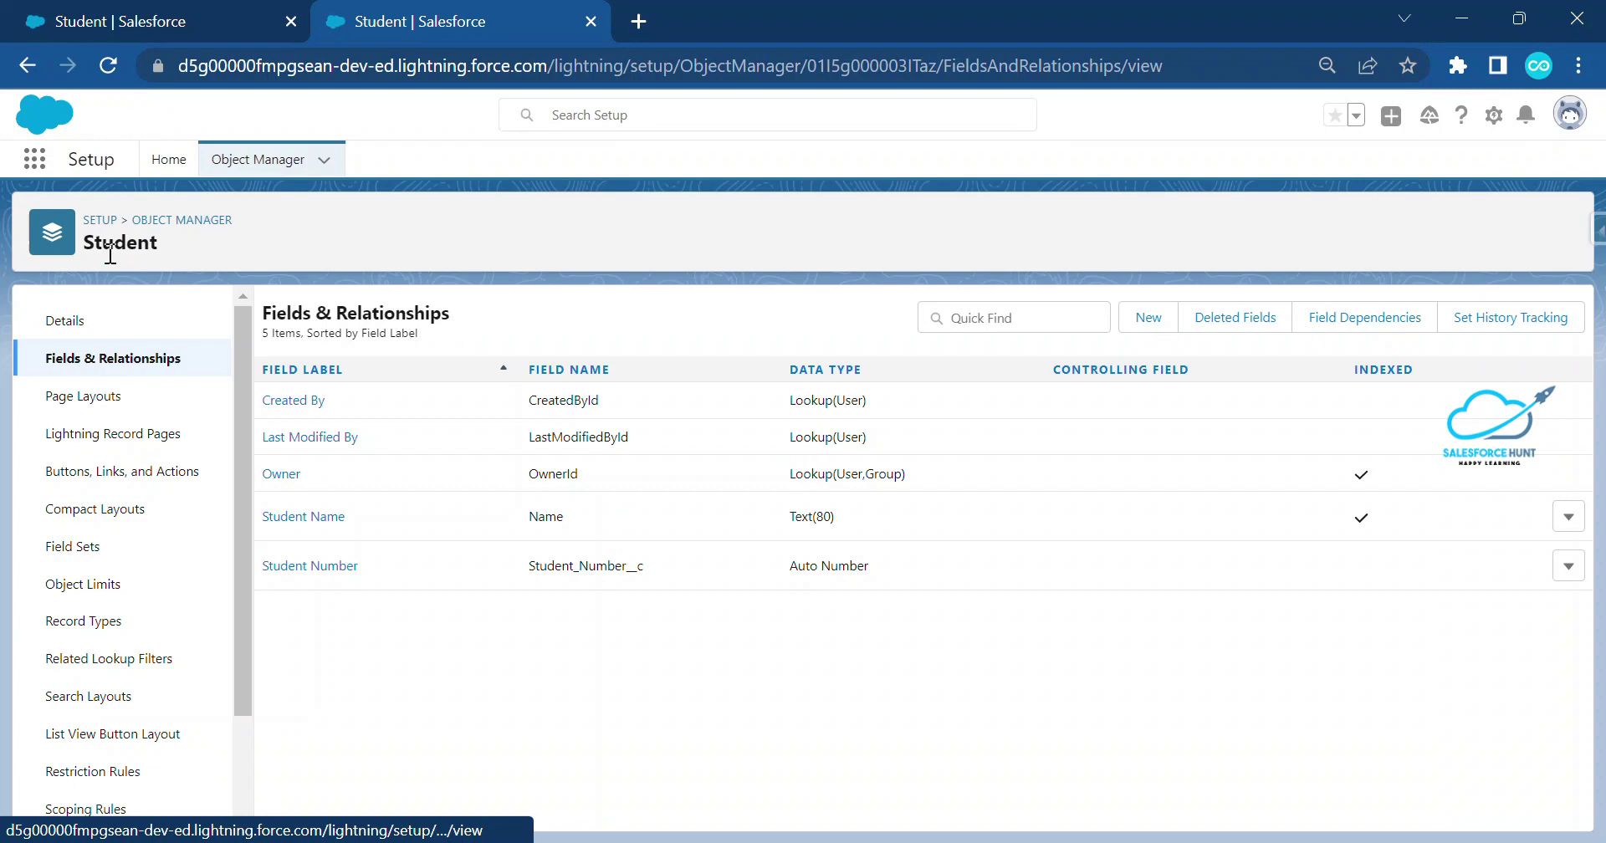
Open the Students list with the All view and start a new Student record.
left_click(35, 158)
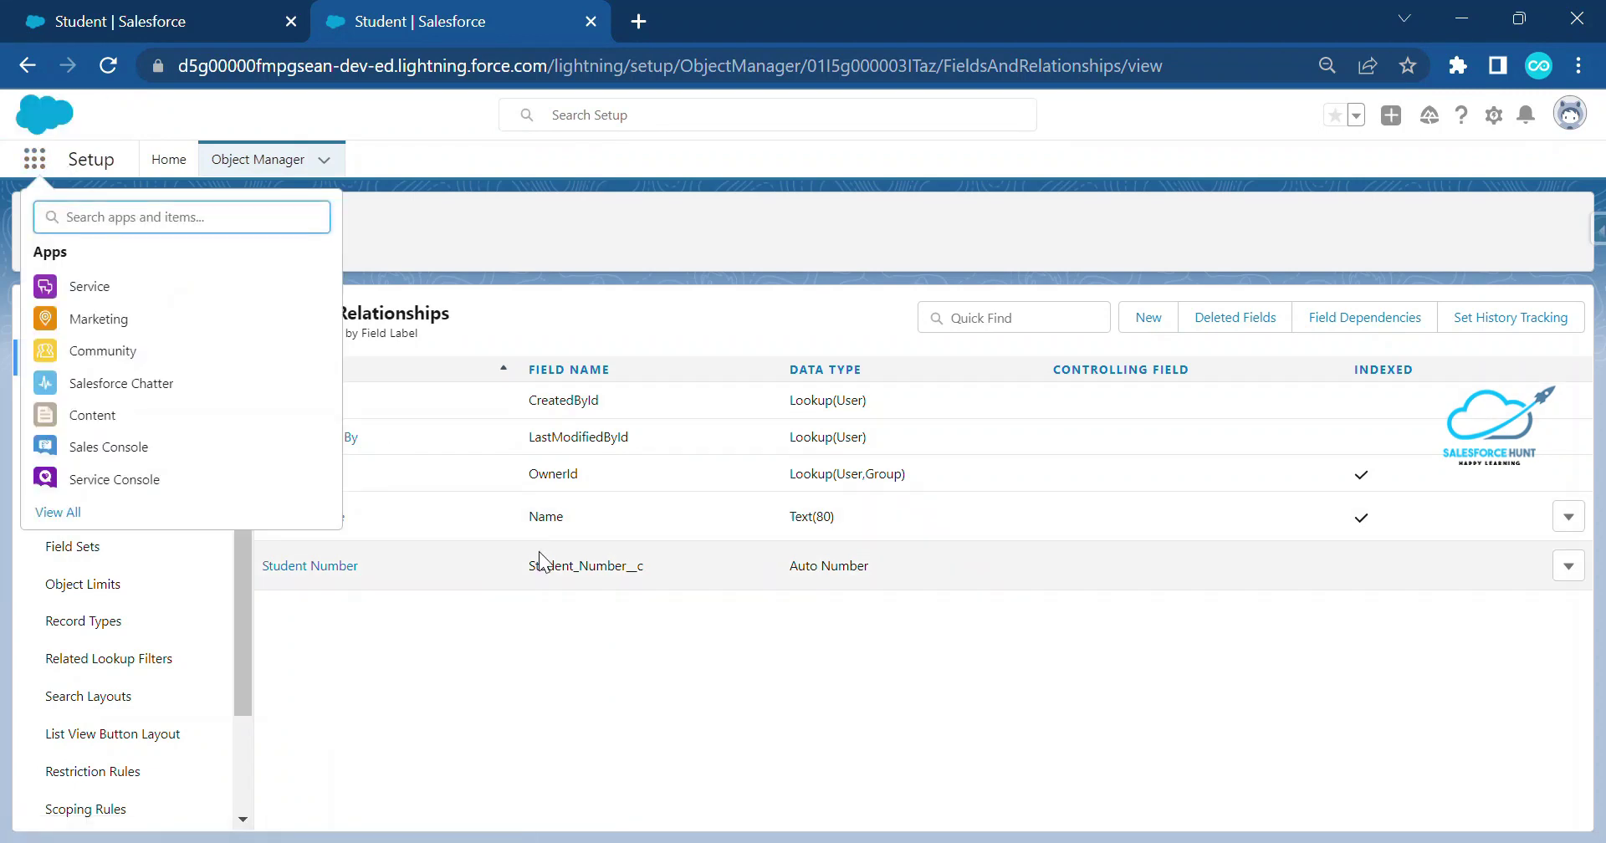
type("stude")
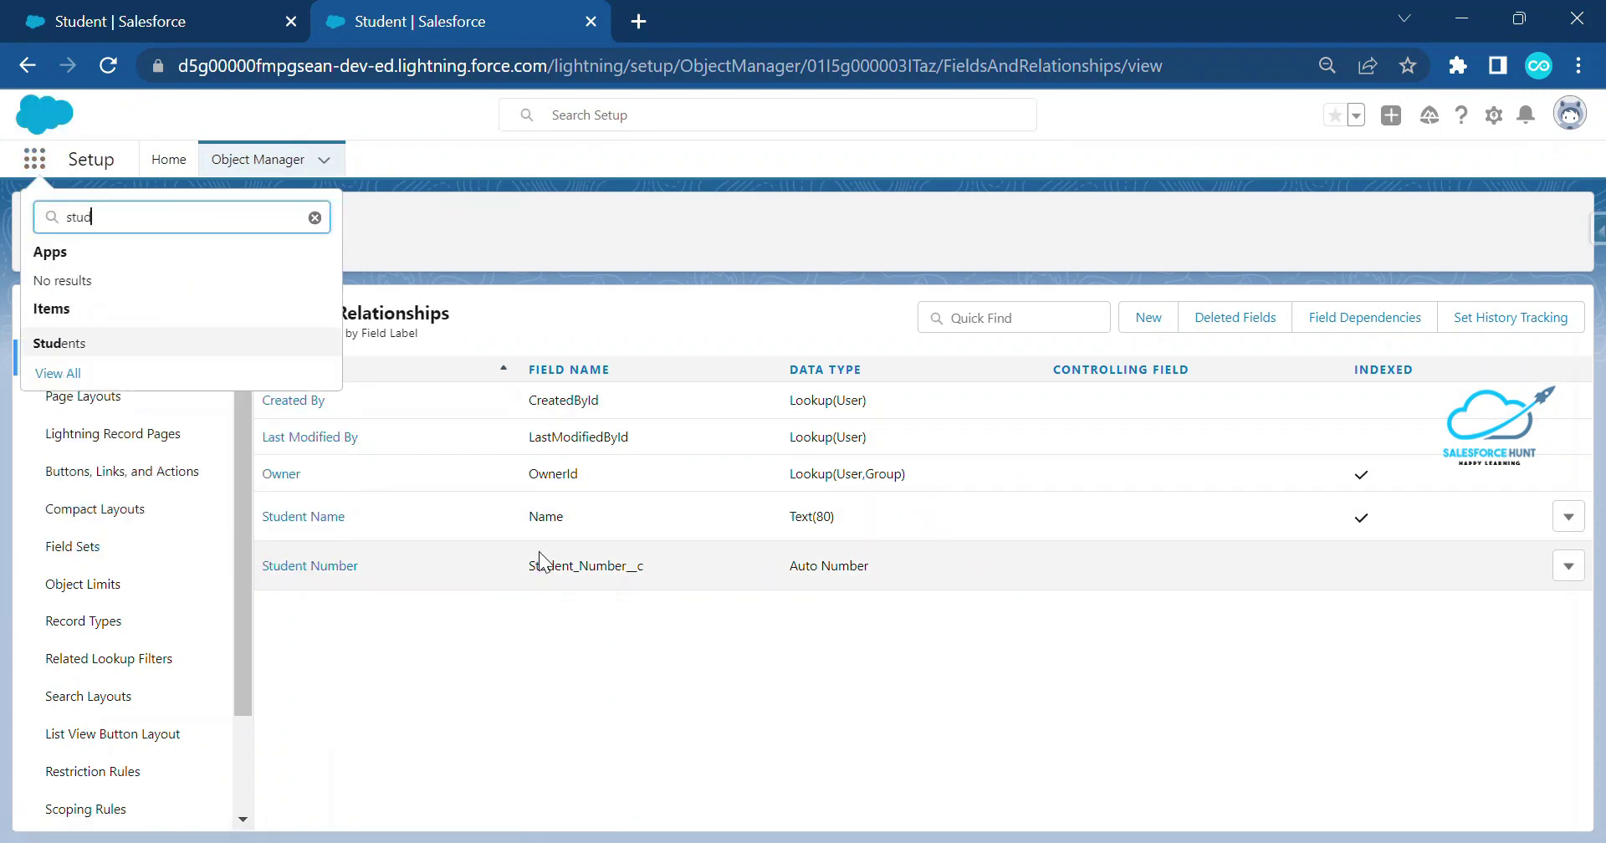
left_click(115, 347)
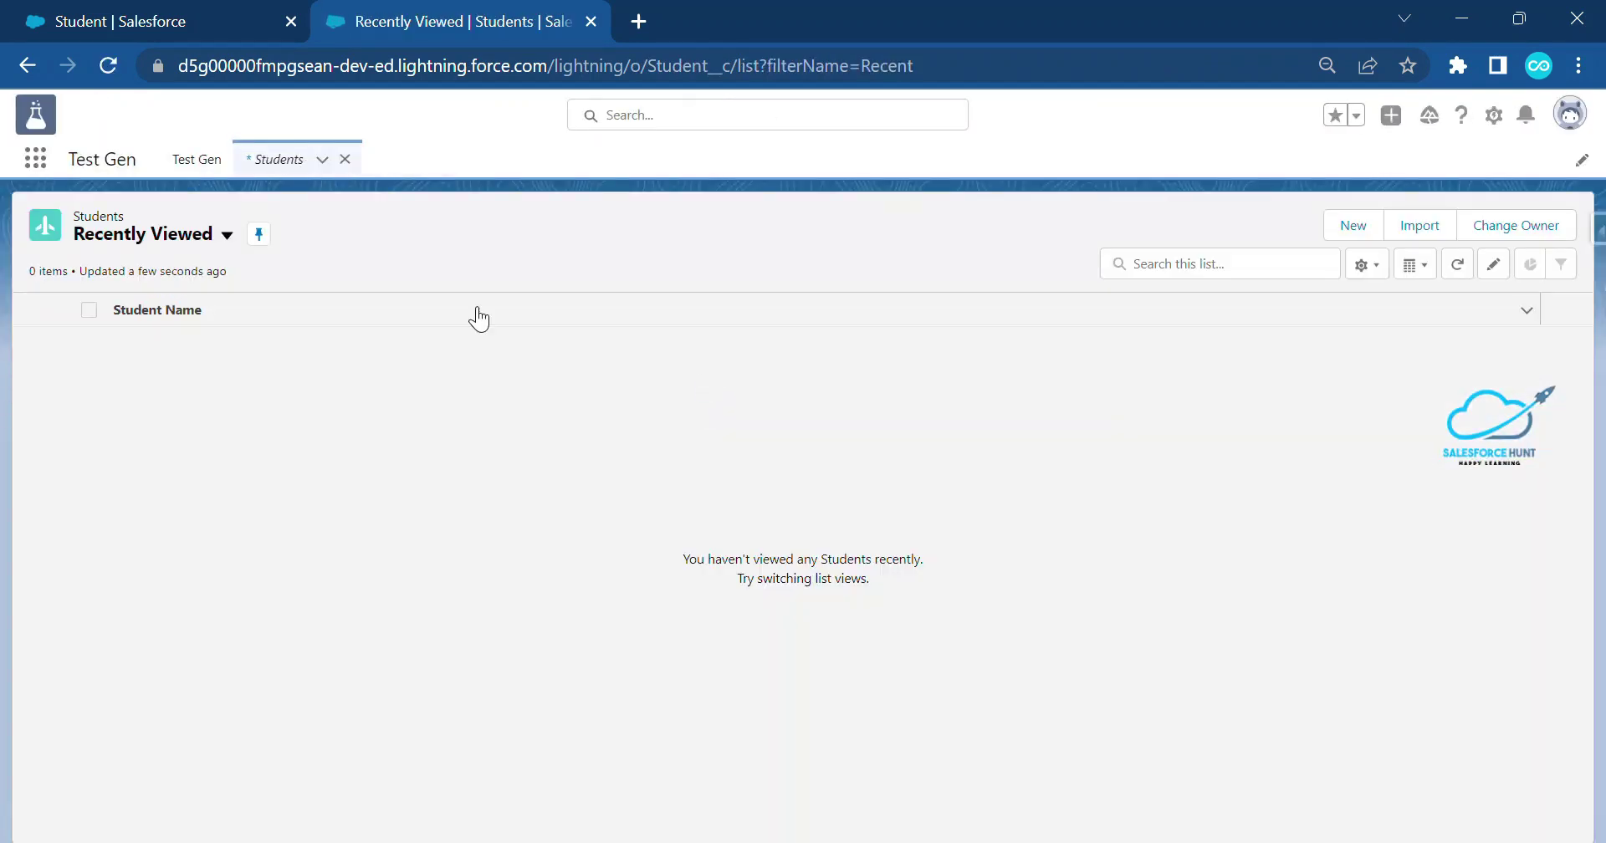
left_click(226, 235)
left_click(123, 304)
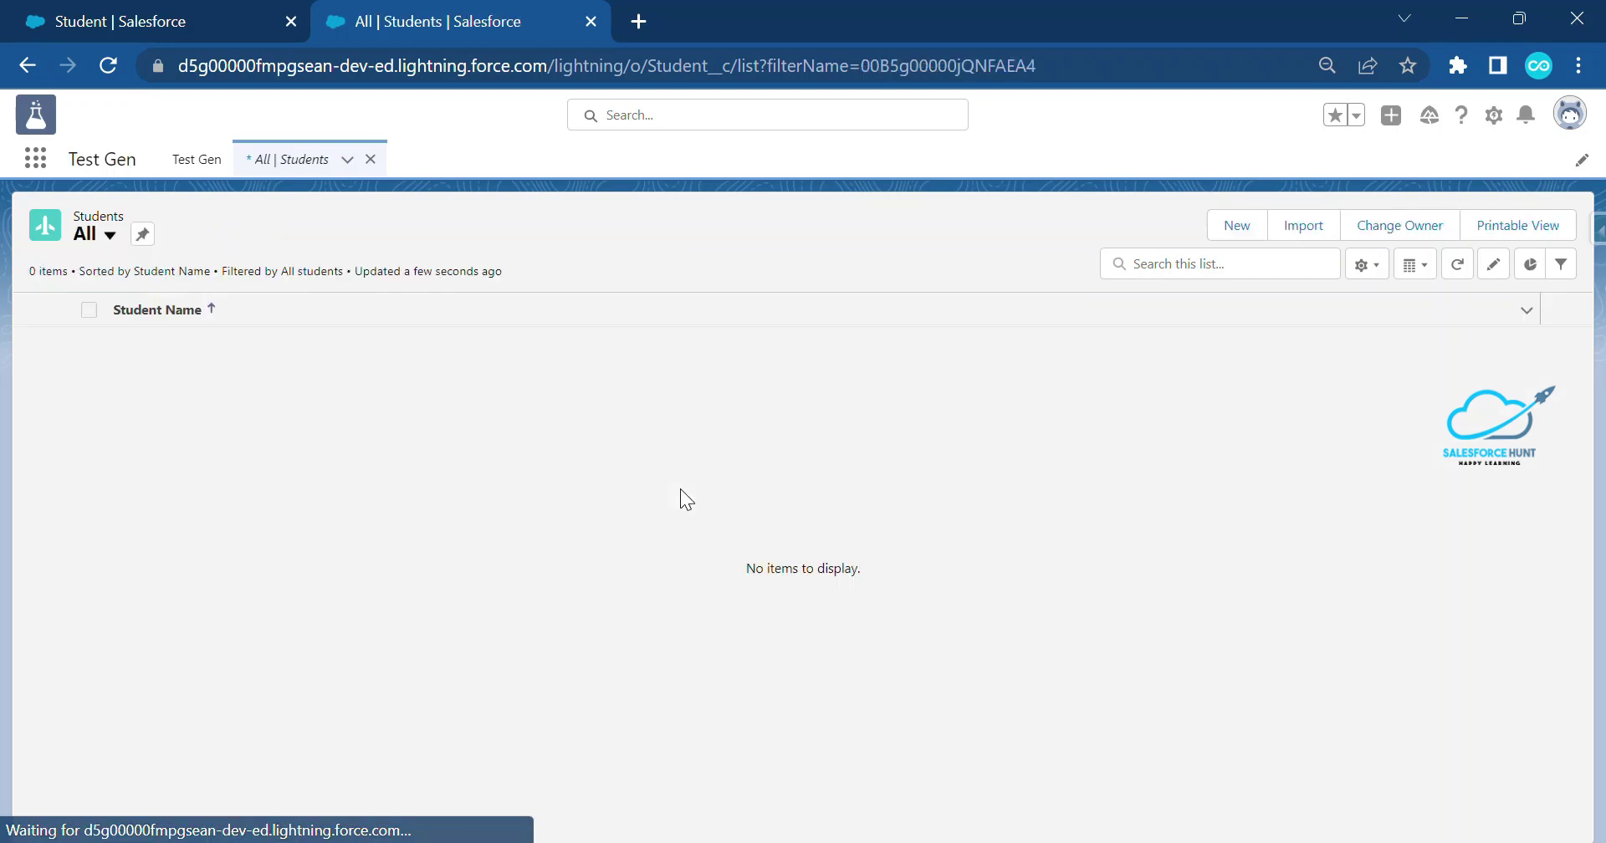
left_click(1237, 227)
Create Student records named Student 1 and Student2 using Save & New.
left_click(565, 445)
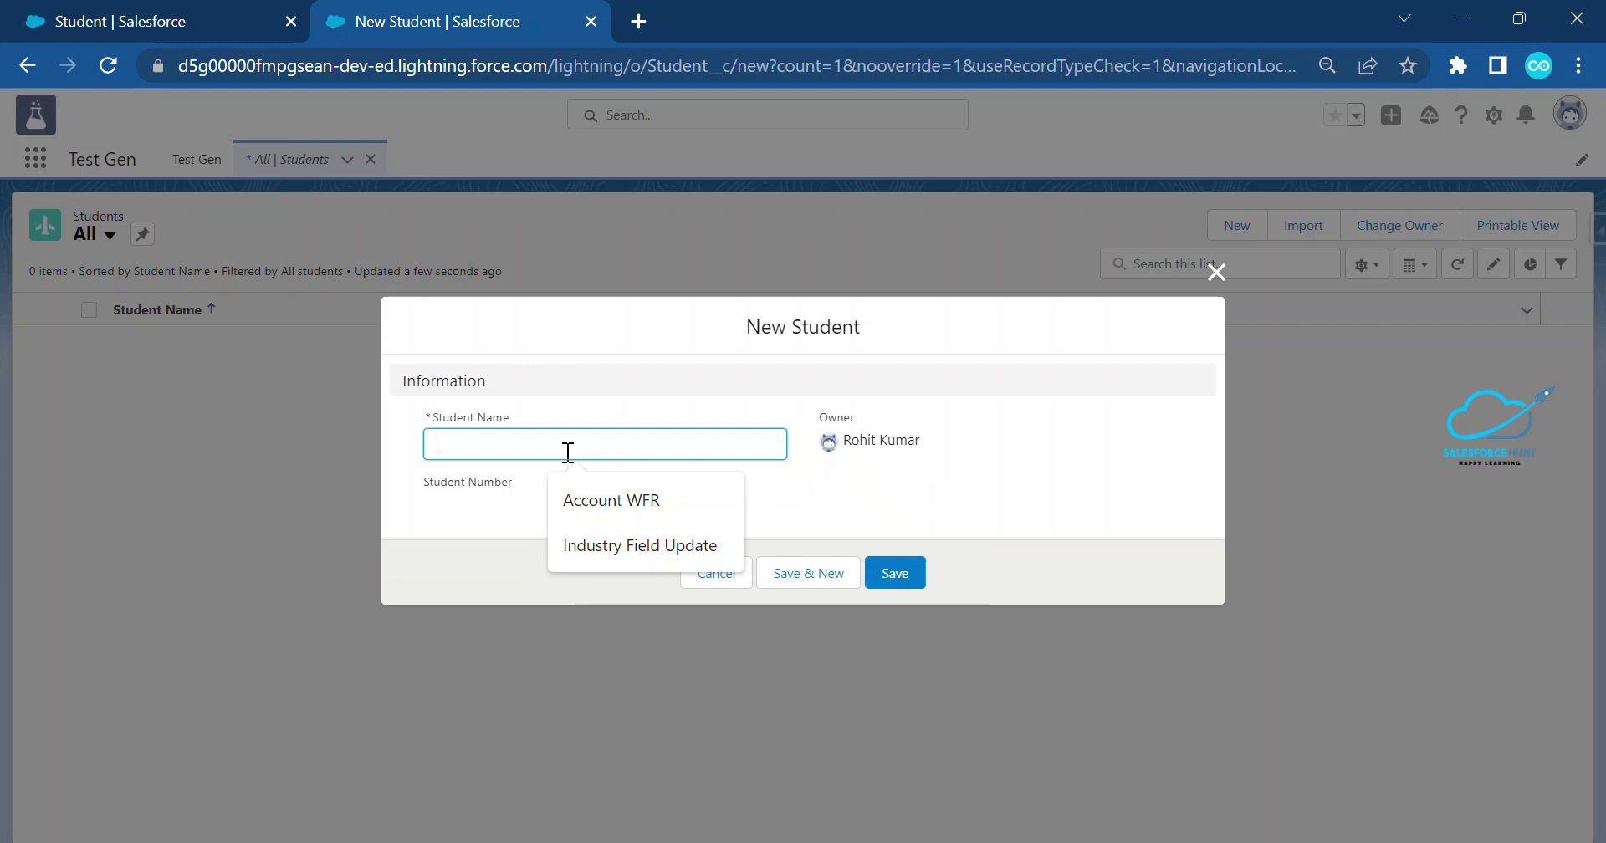
type("Student 1")
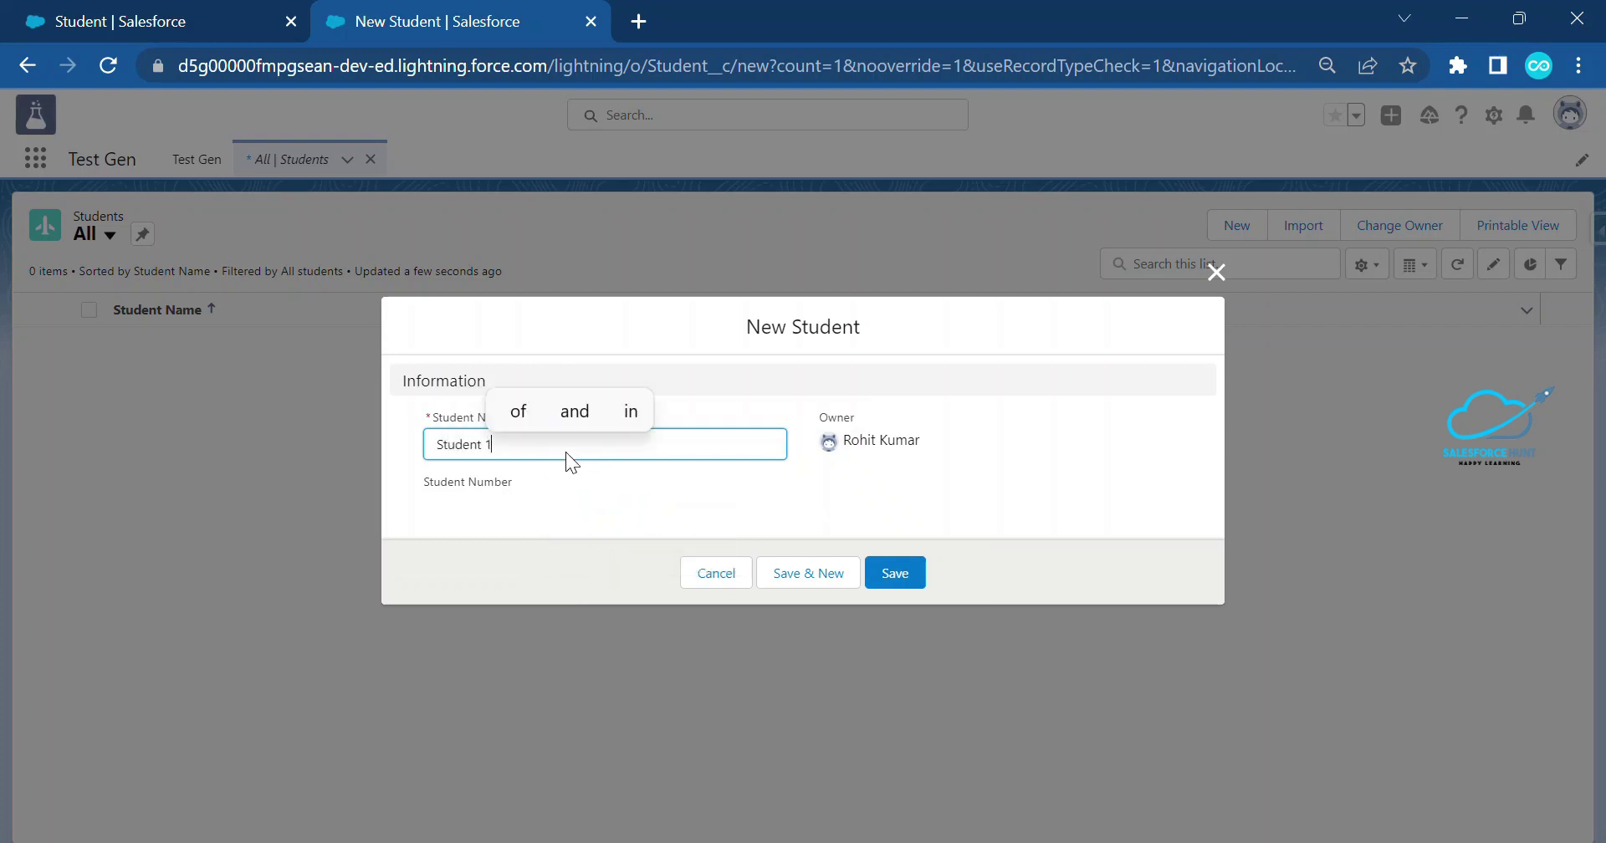
left_click(817, 572)
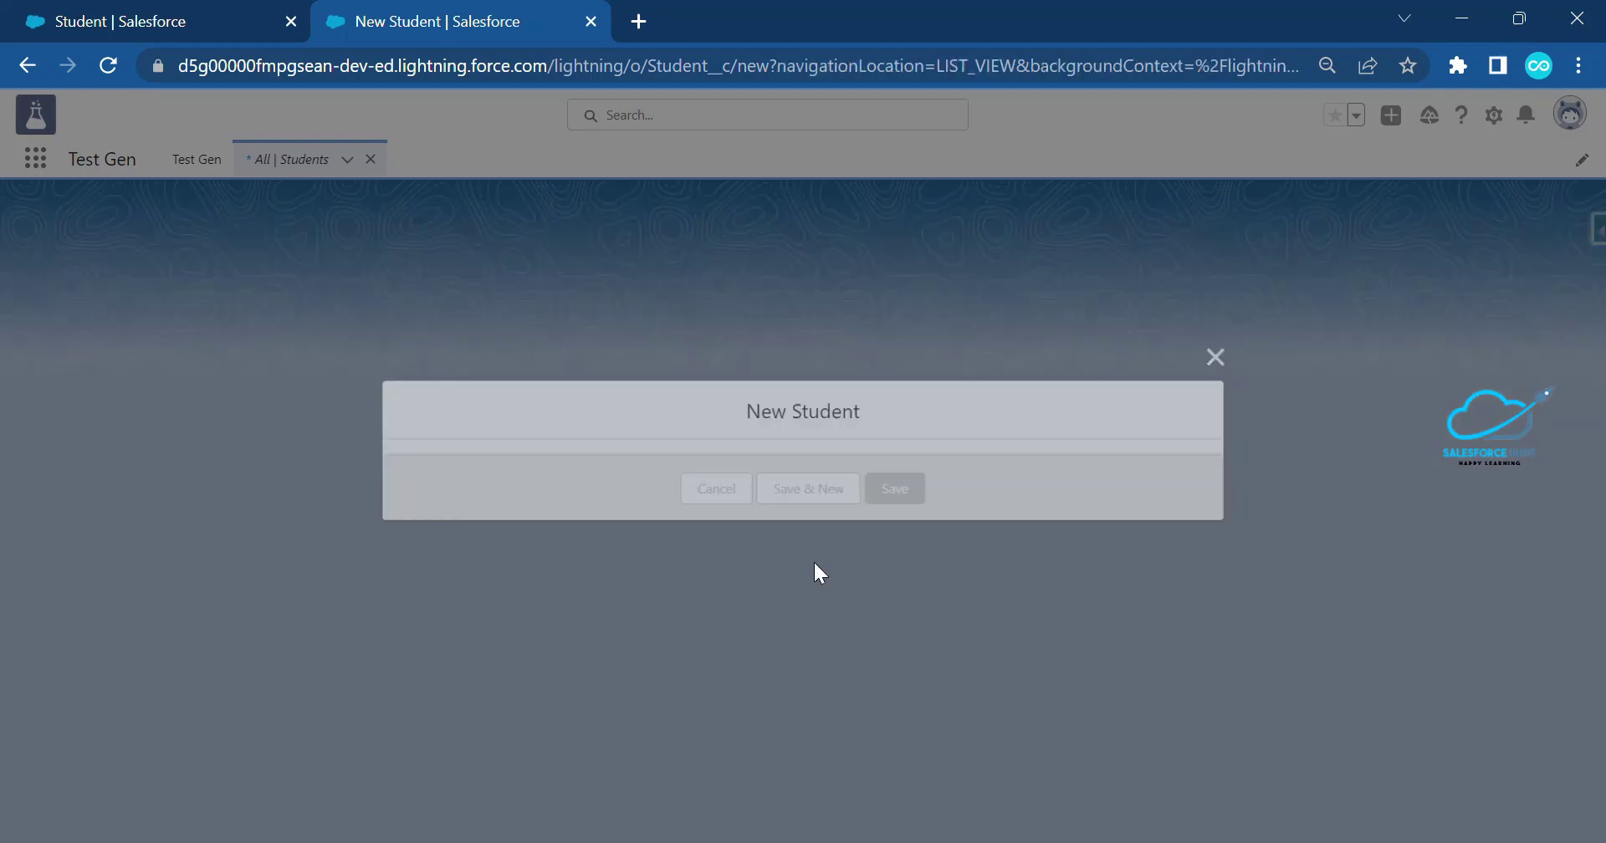
type("Student2")
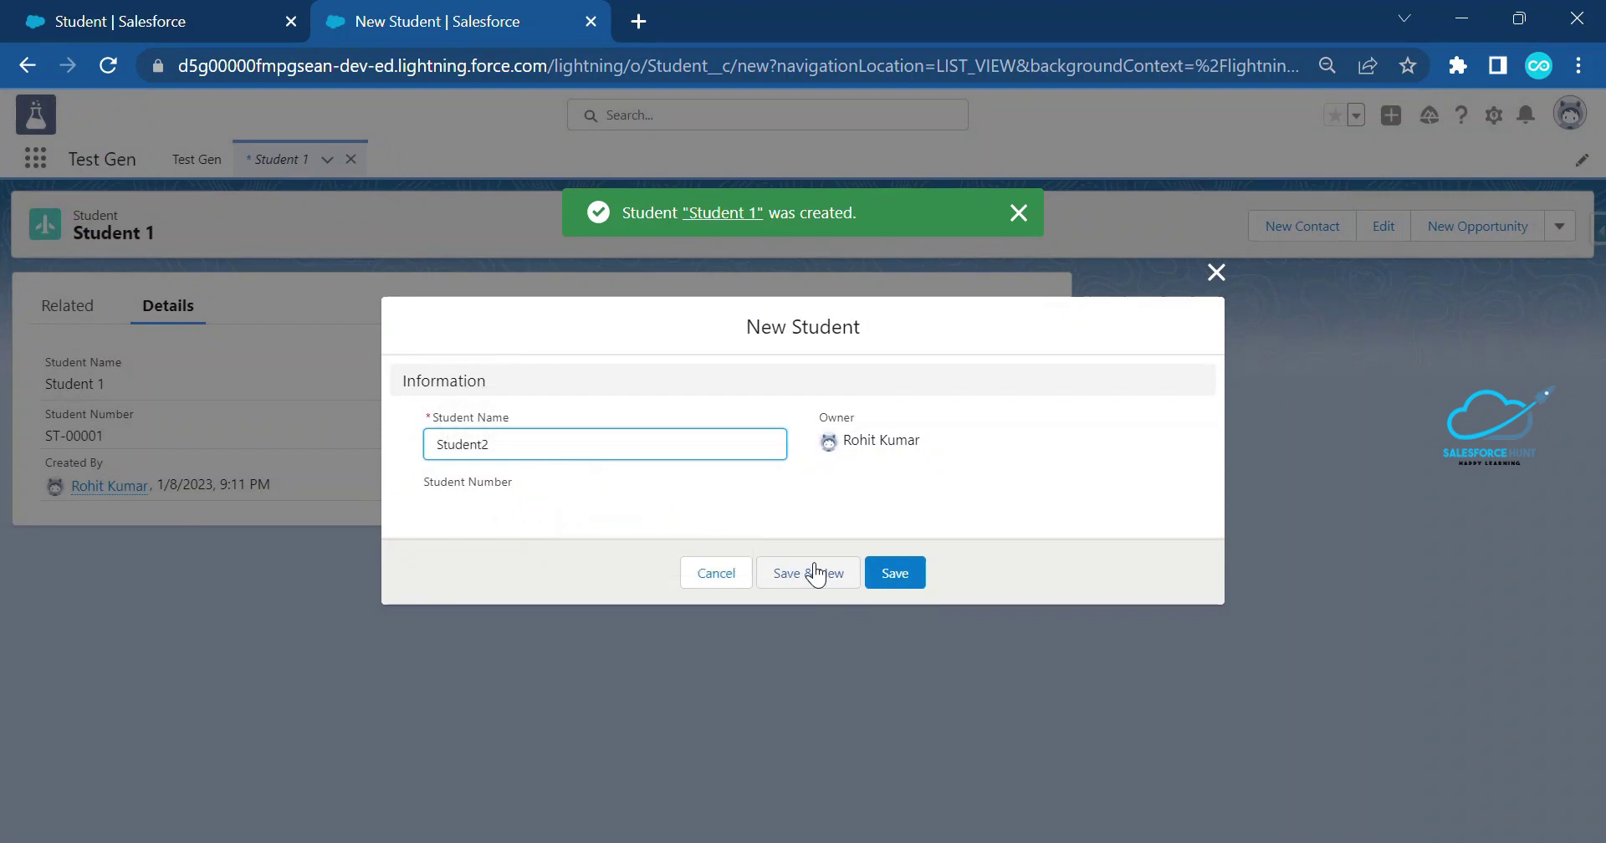
left_click(895, 572)
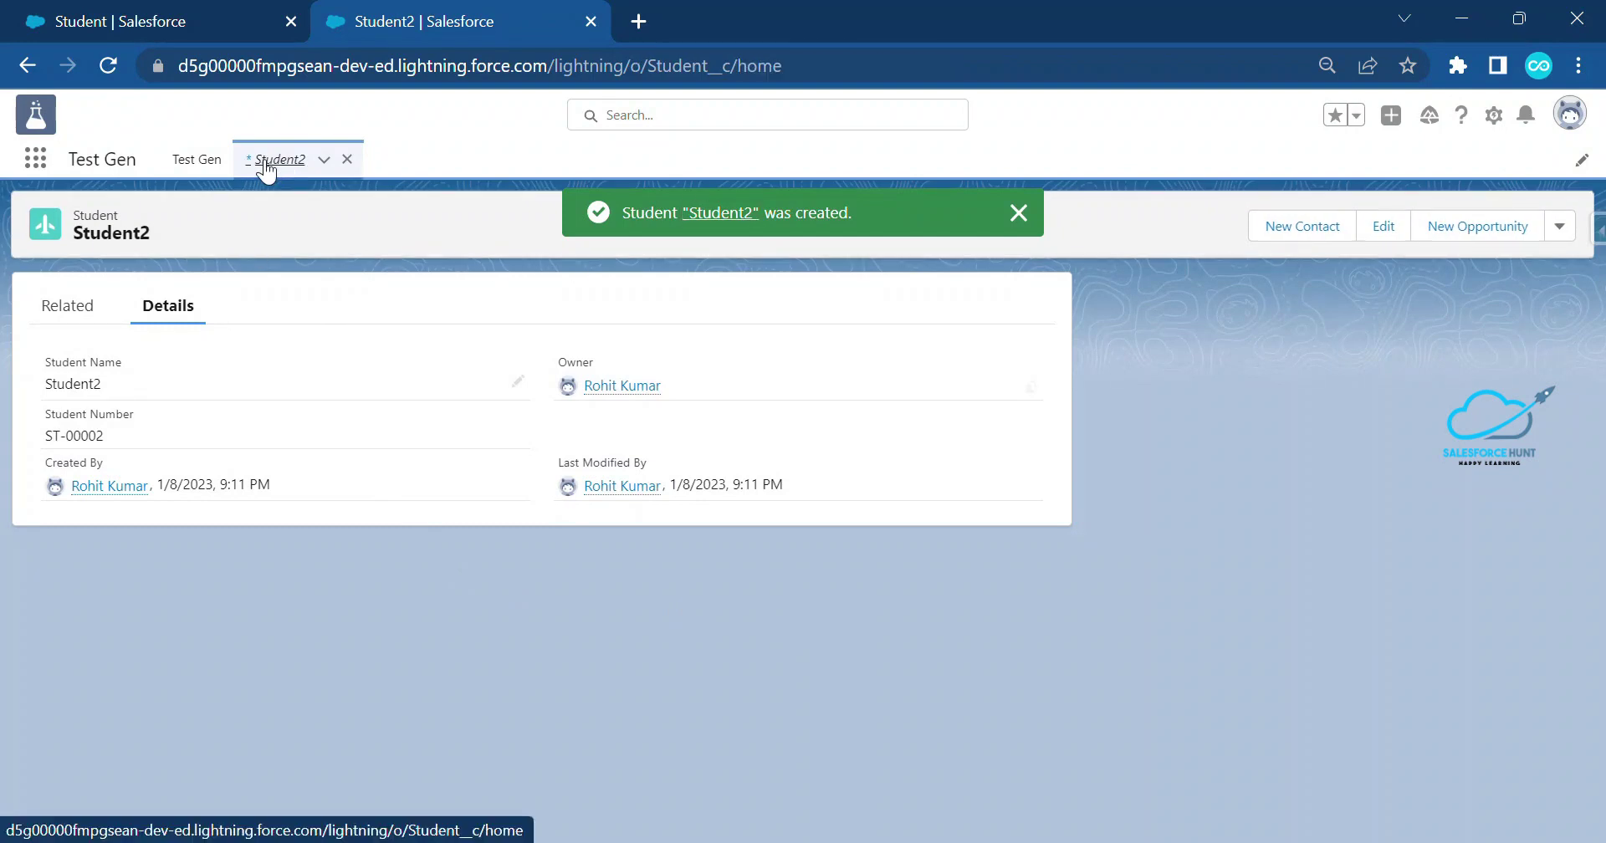
Open Student 1 to check its ST-00001 number, then go back to the list.
left_click(284, 165)
left_click(158, 383)
left_click_drag(105, 435, 37, 435)
left_click(288, 159)
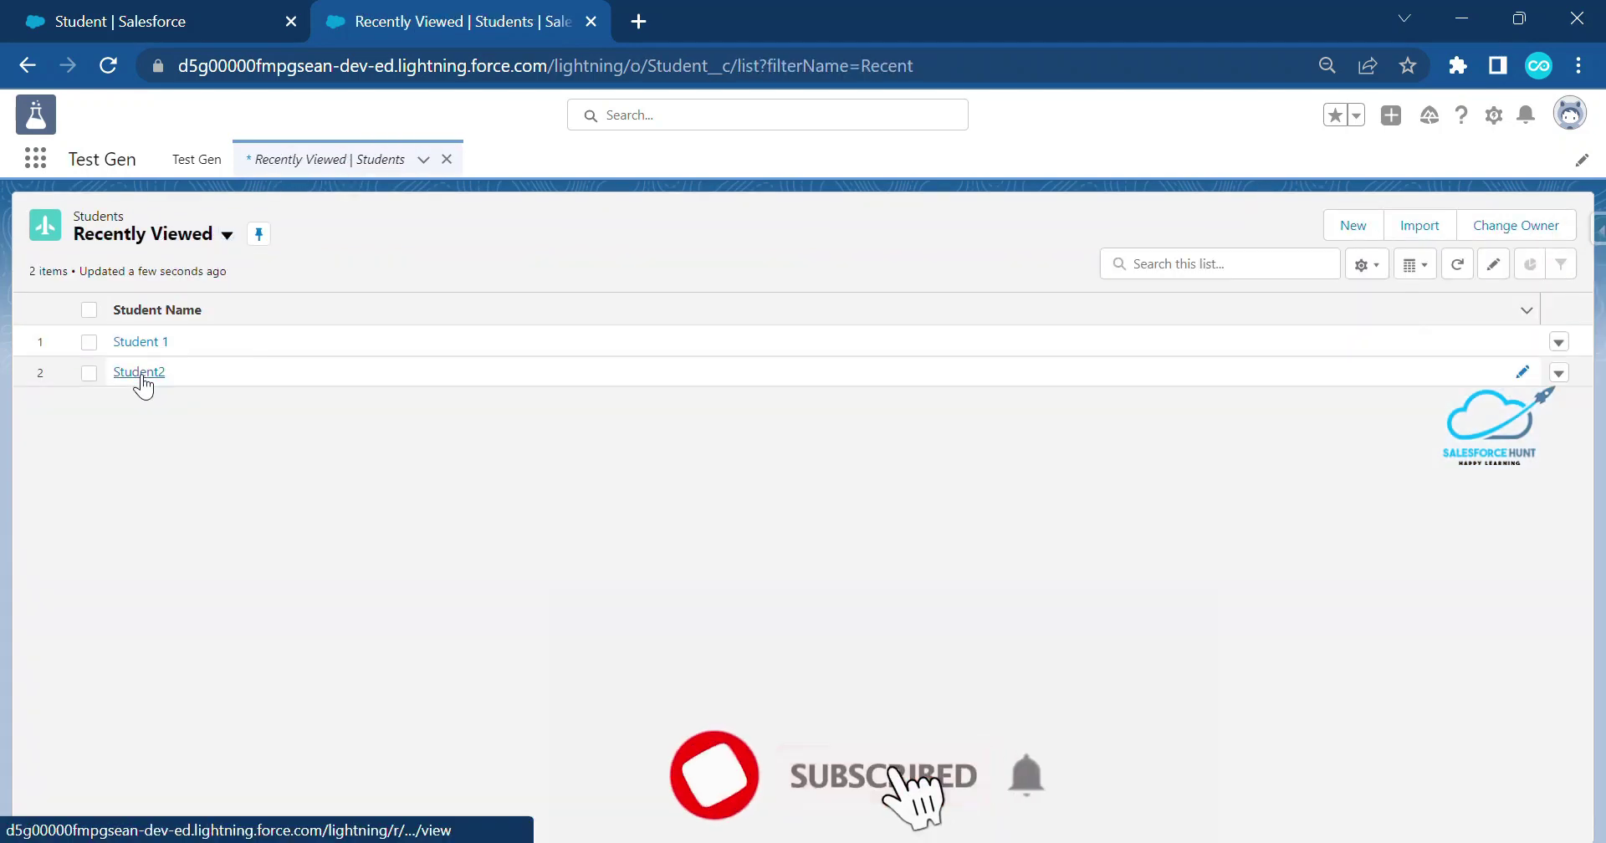
Inspect the Student Numbers ST-00002 and ST-00001 on the Student2 and Student 1 records.
left_click(134, 371)
left_click_drag(105, 436, 34, 439)
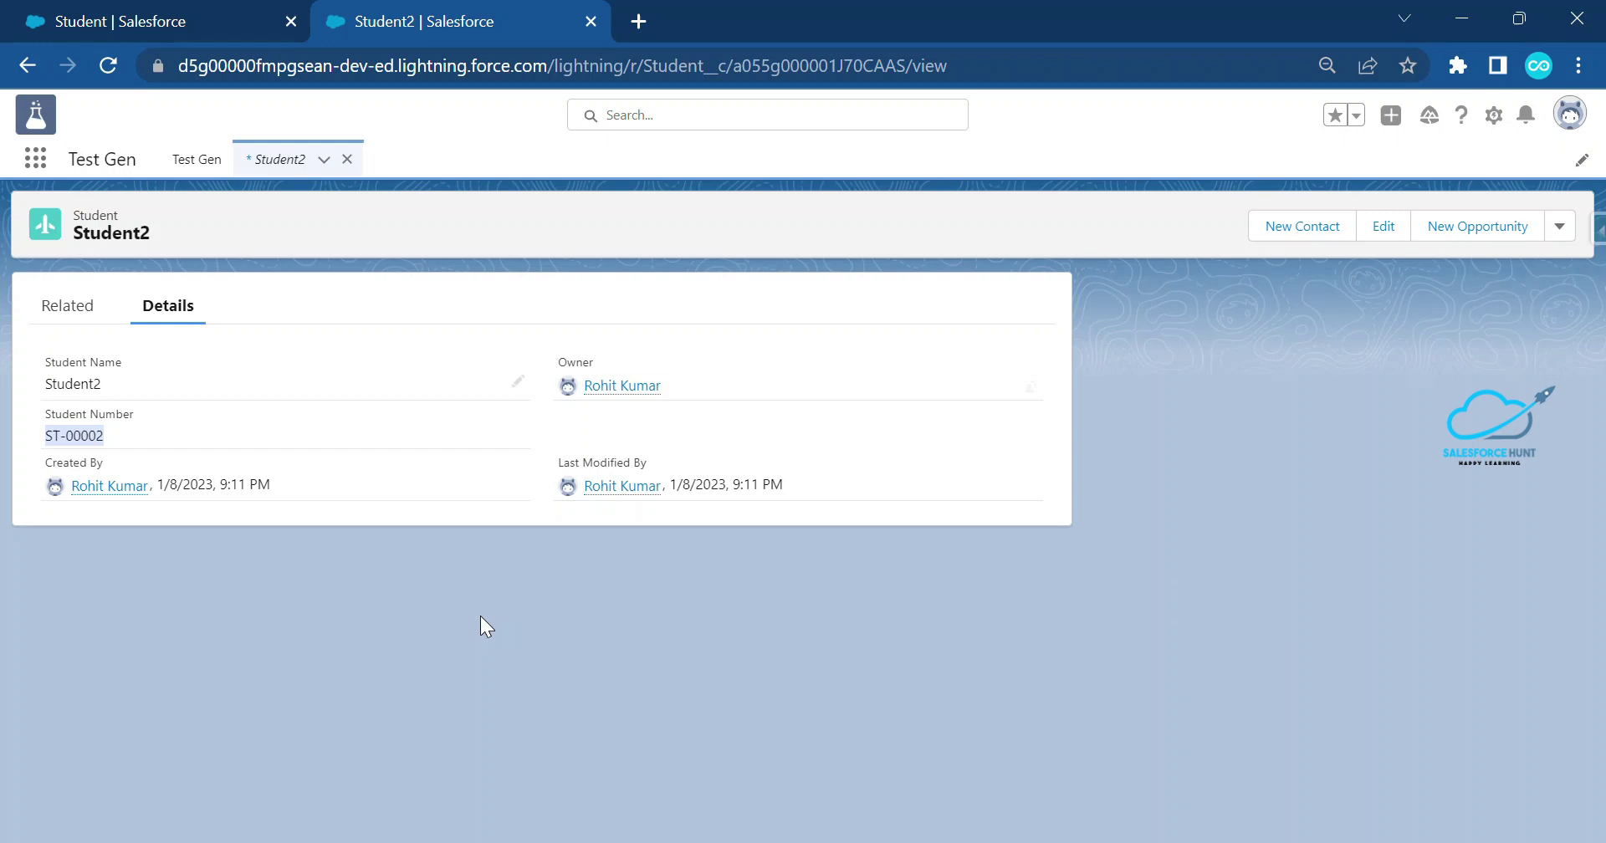
left_click(283, 158)
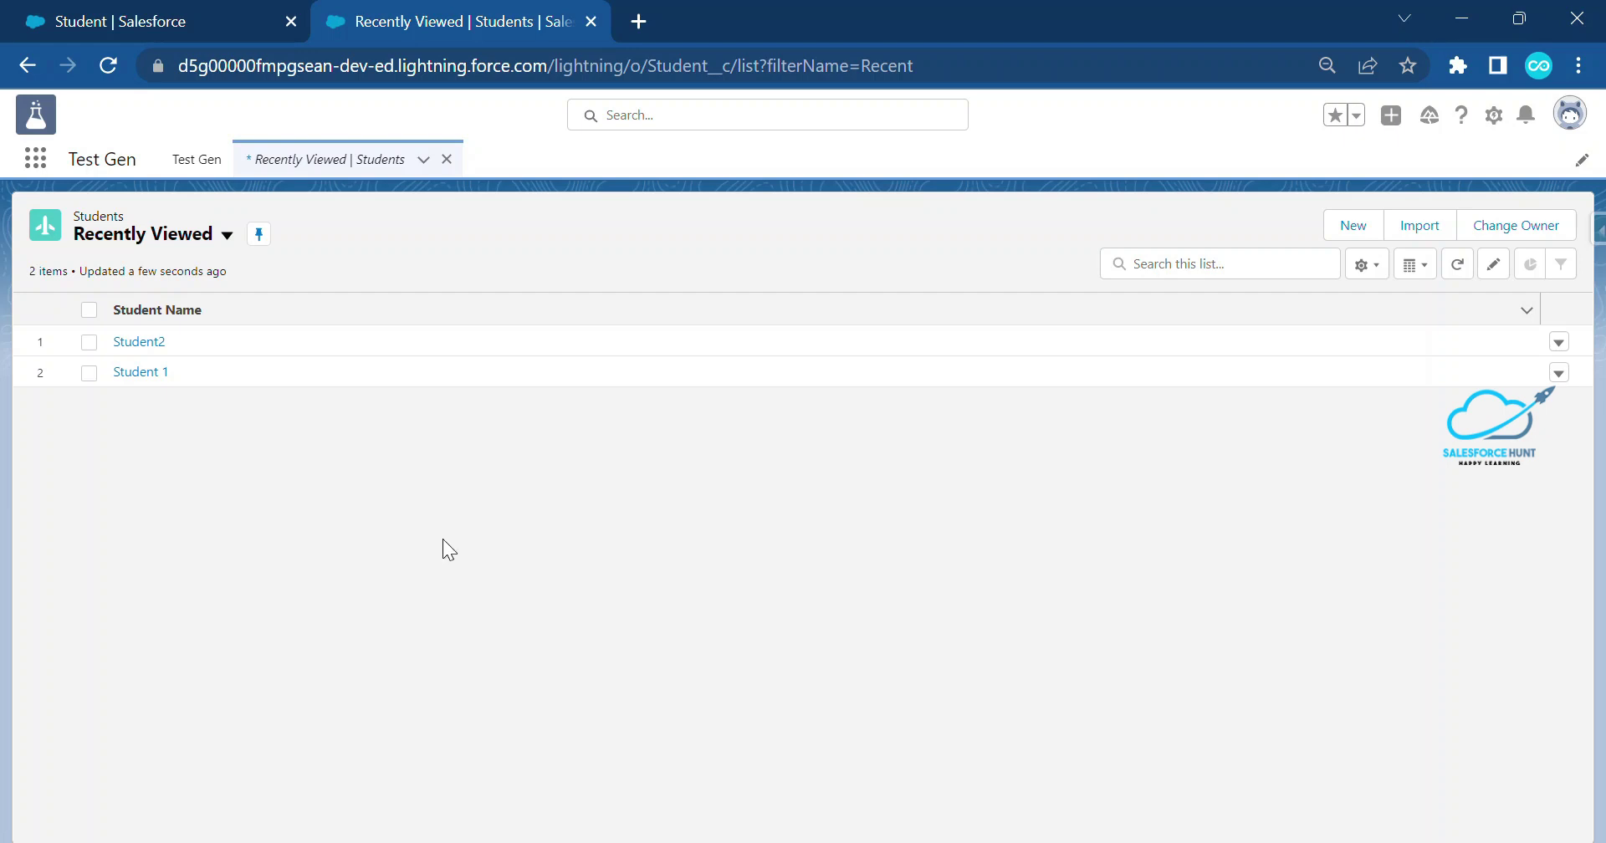
left_click(156, 373)
left_click_drag(107, 436, 78, 435)
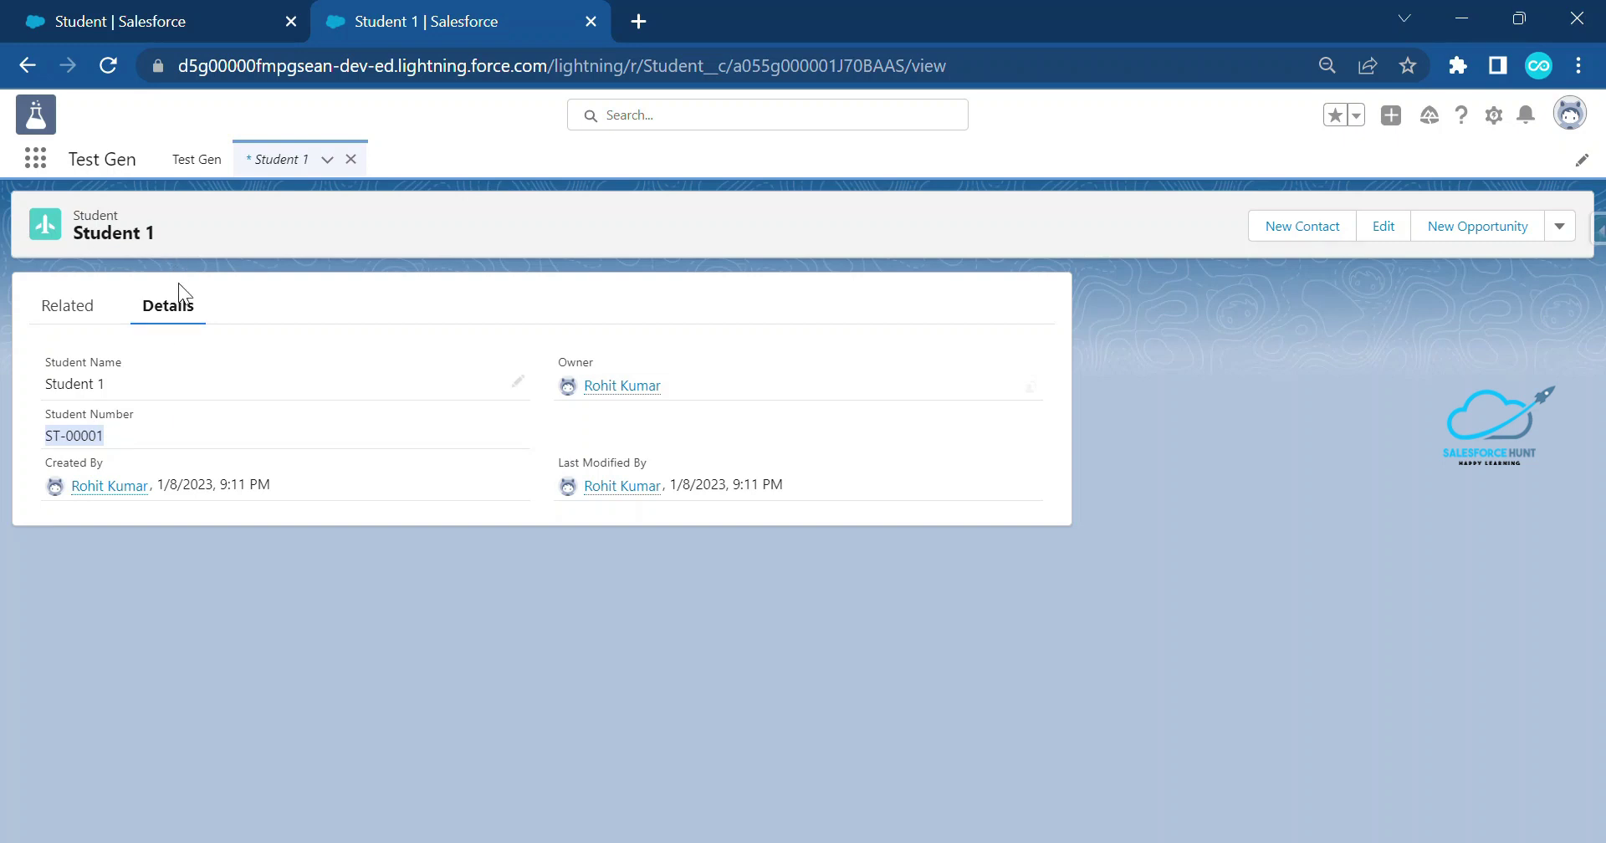
left_click(95, 214)
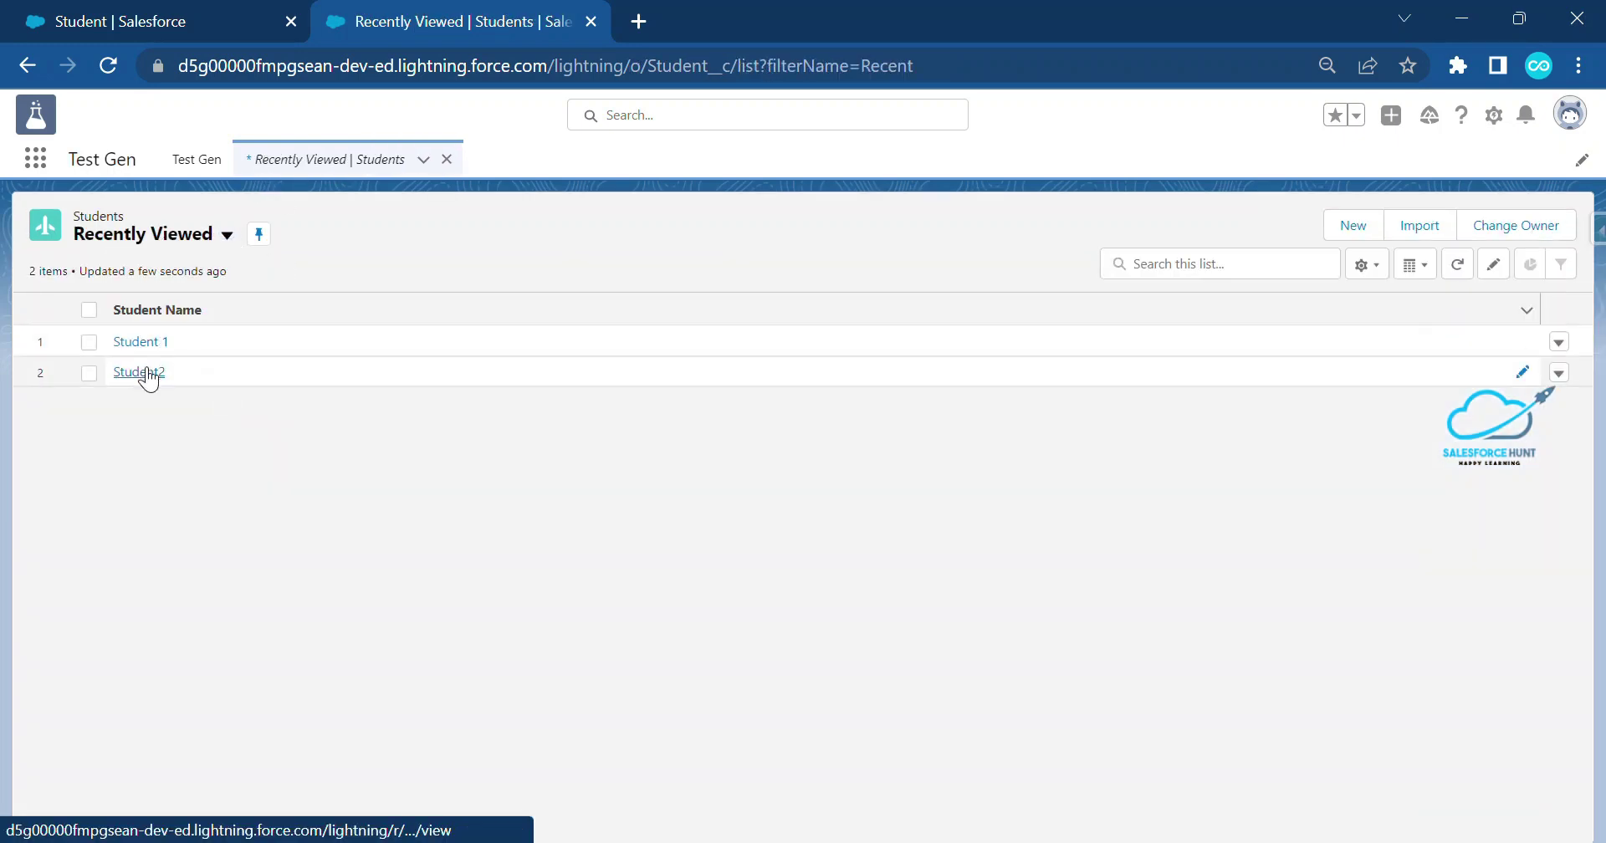
left_click(142, 373)
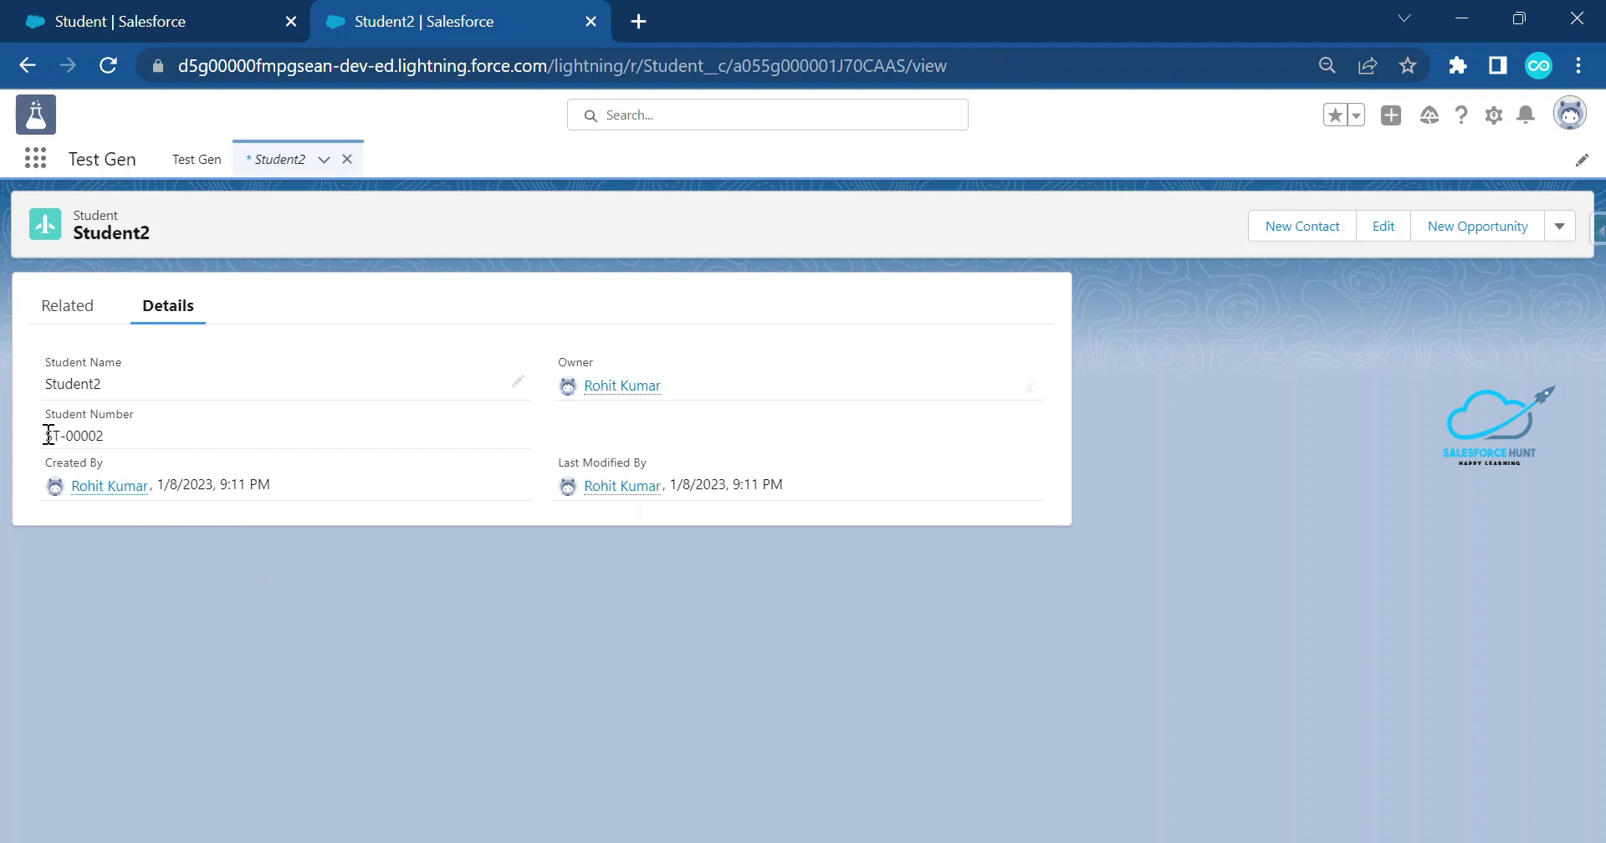
left_click_drag(65, 434, 104, 432)
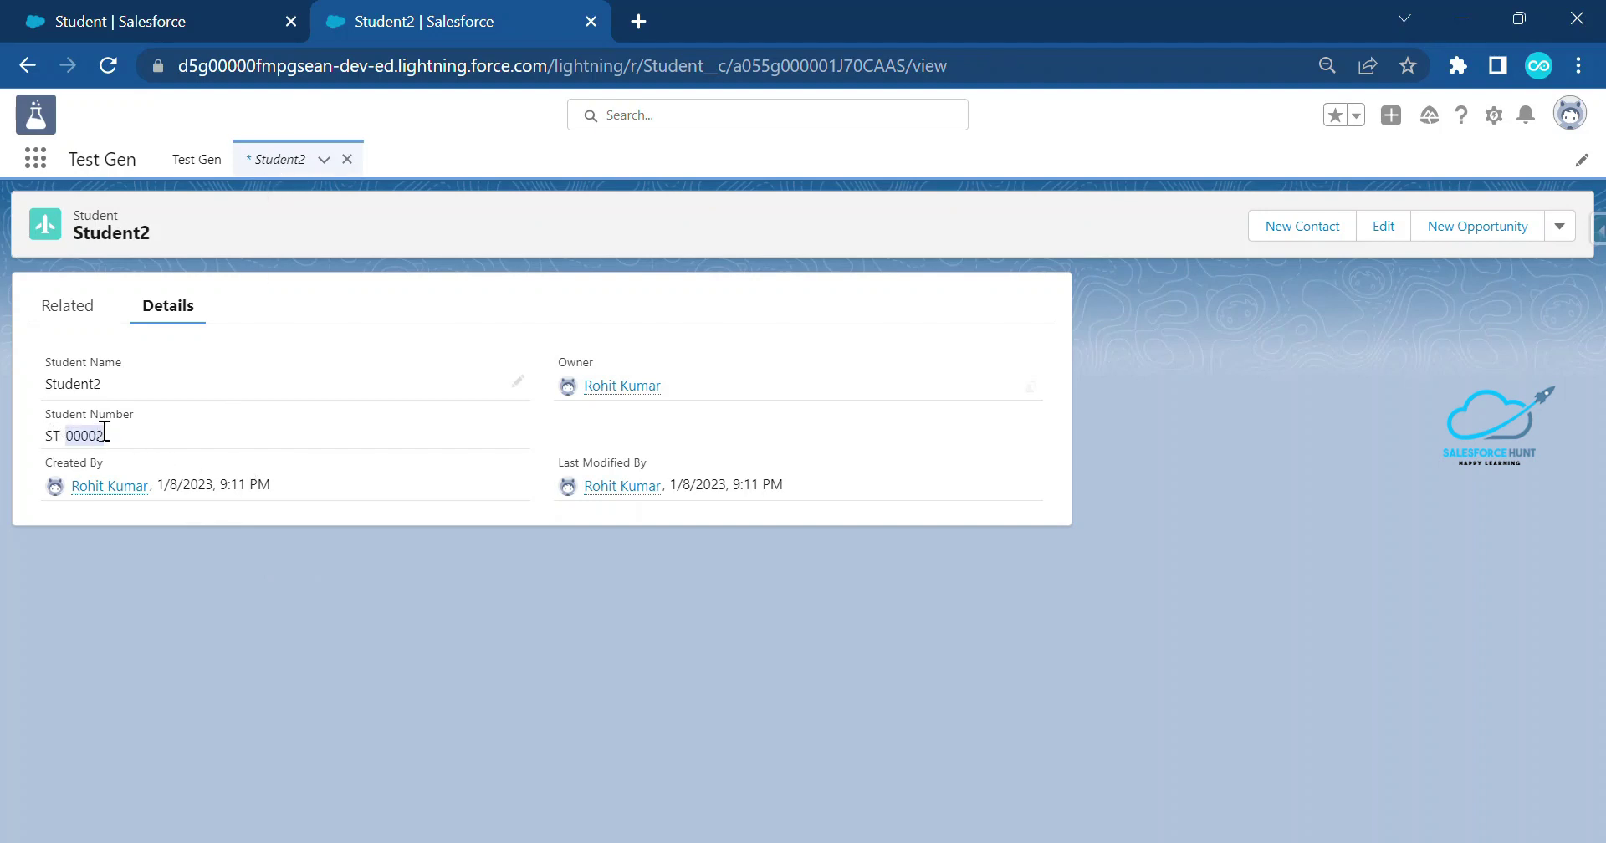
left_click(276, 159)
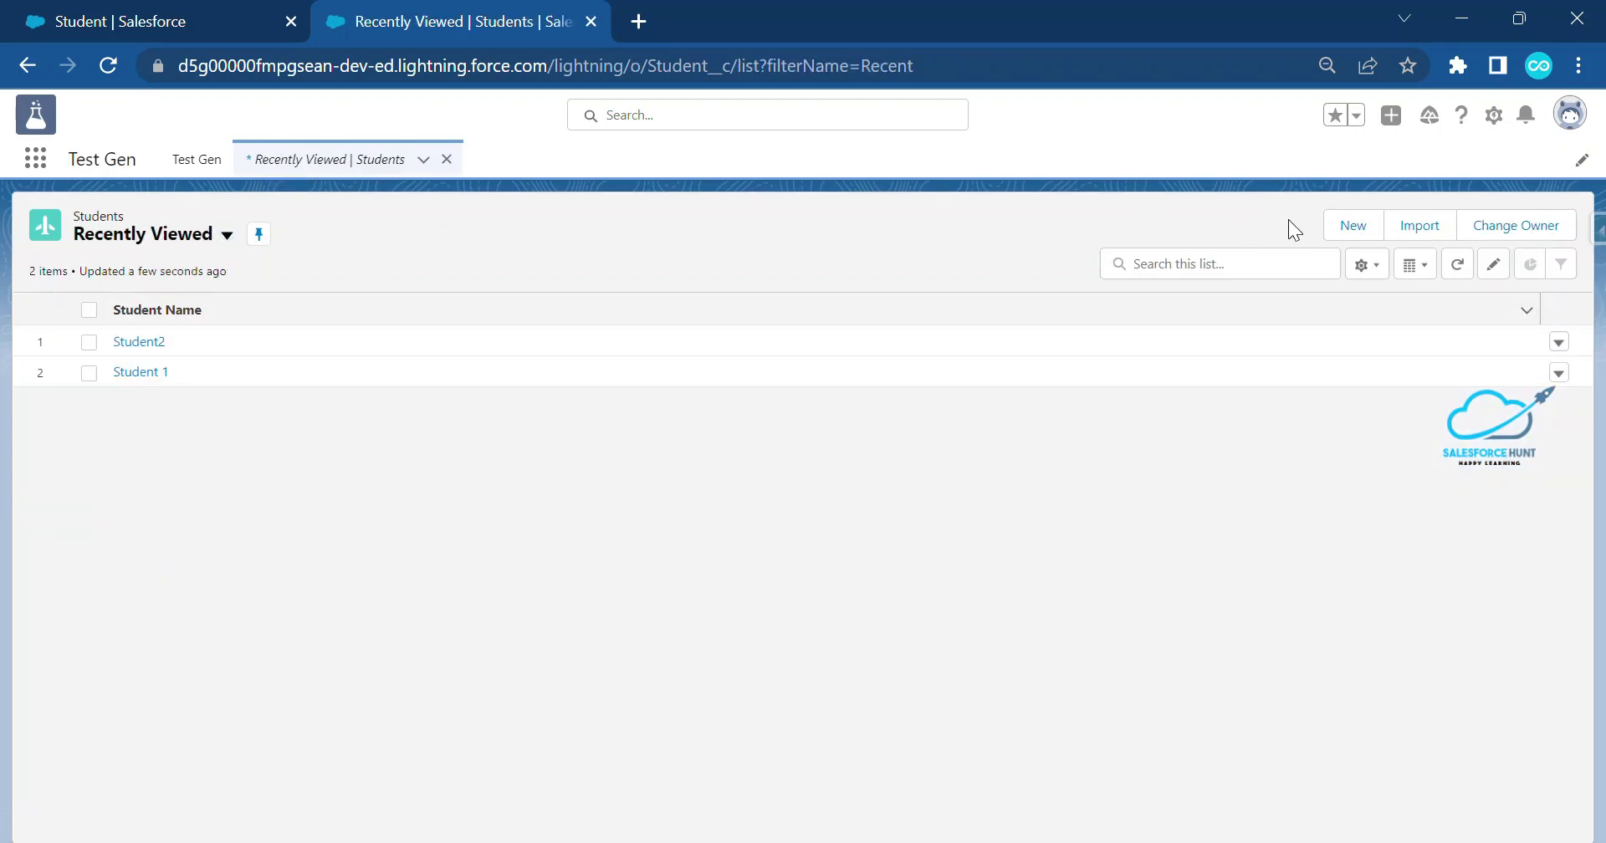
Open and cancel a New Student form, then return to the Student setup tab.
left_click(1352, 225)
left_click(553, 444)
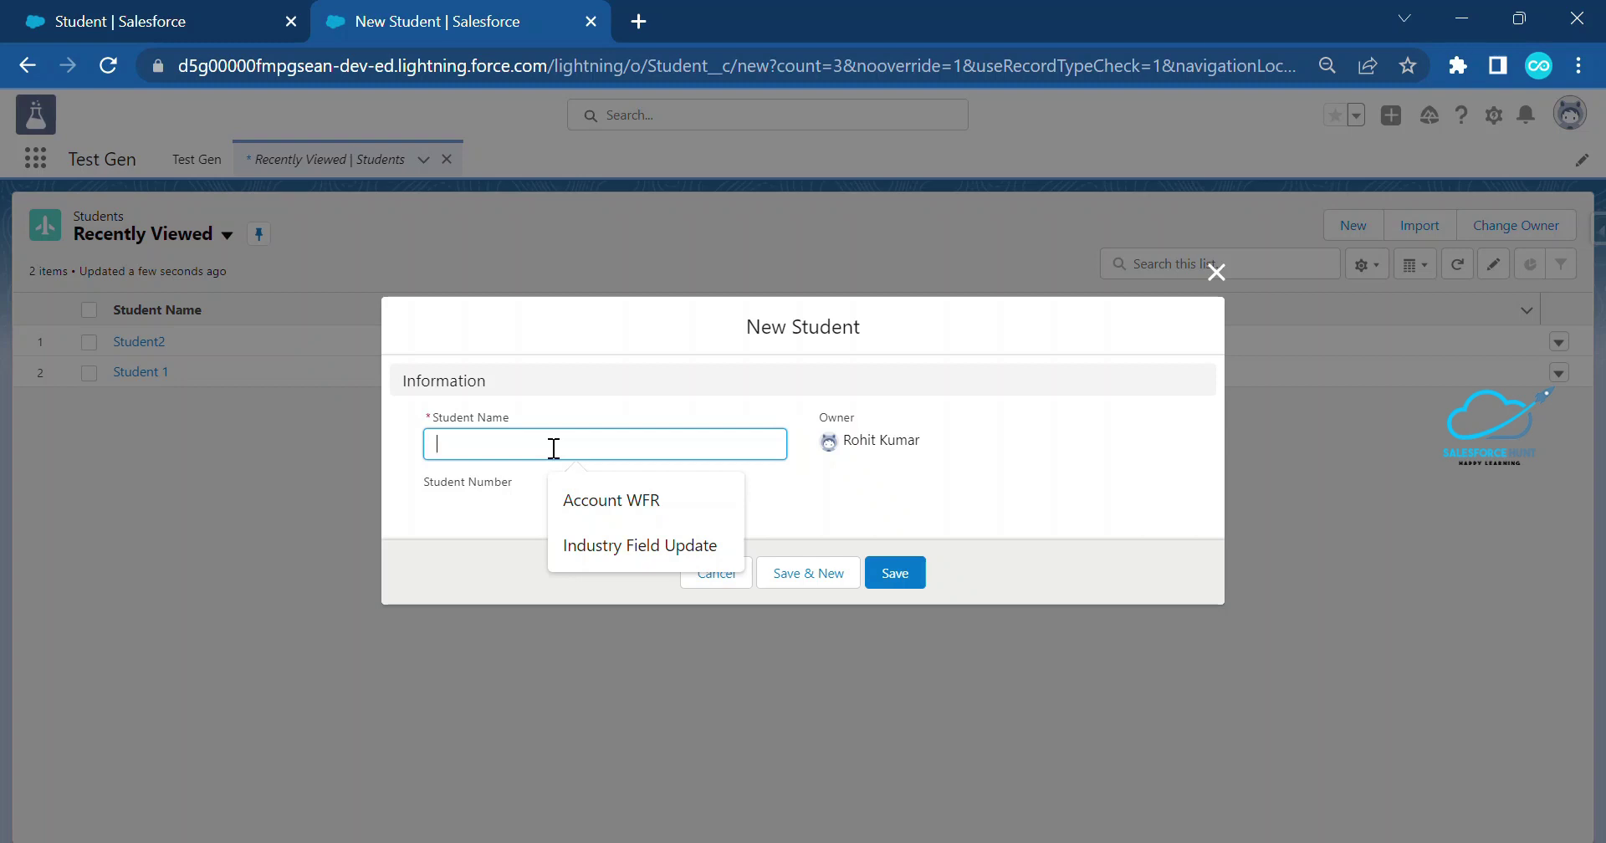
left_click(1218, 273)
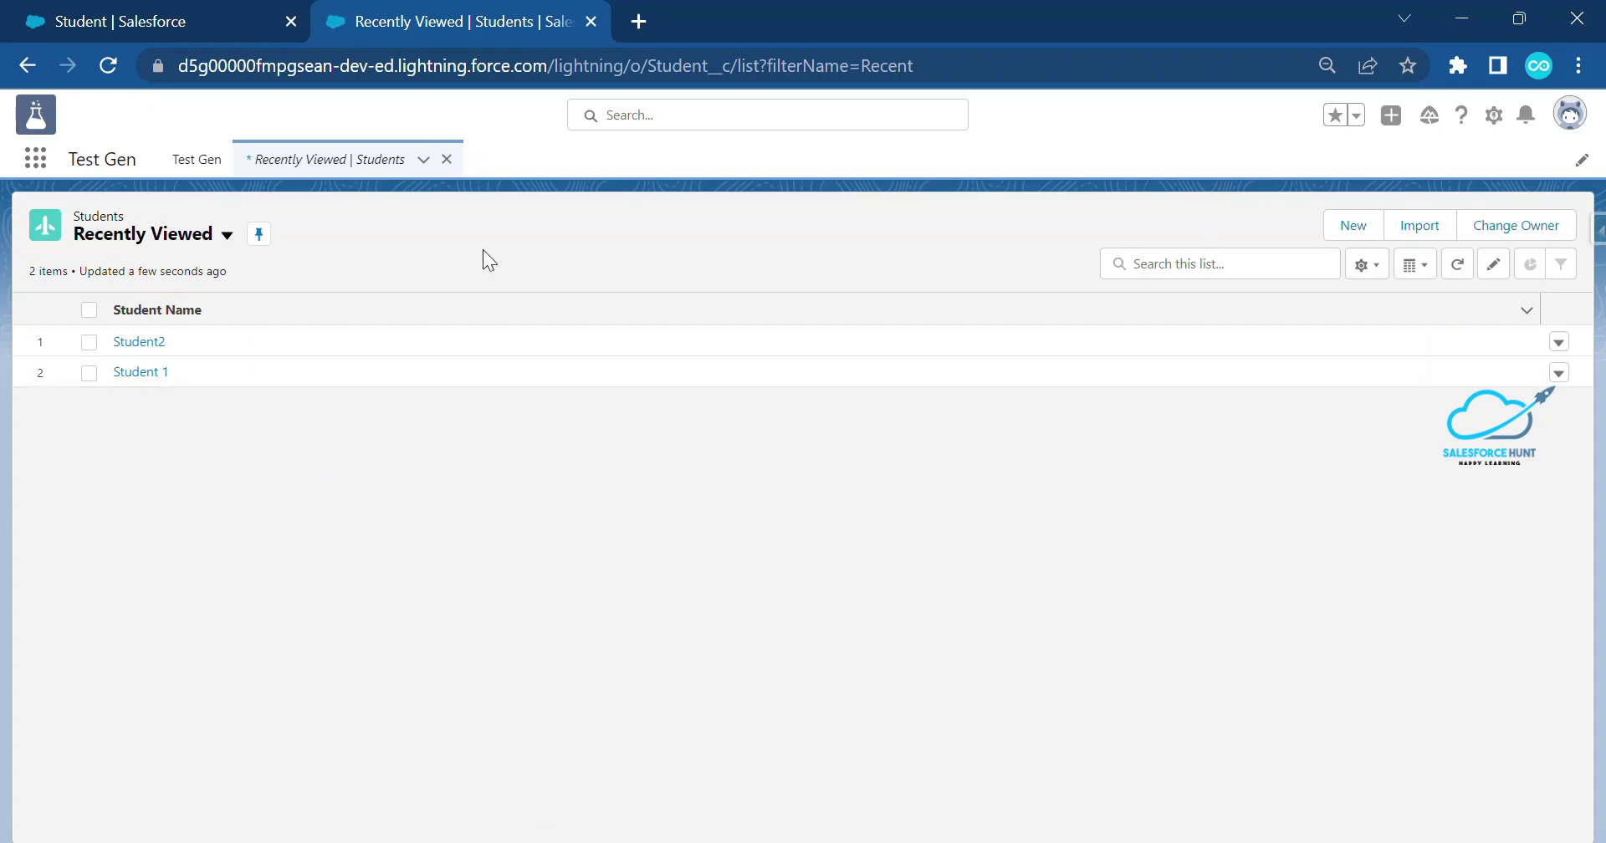
left_click(125, 25)
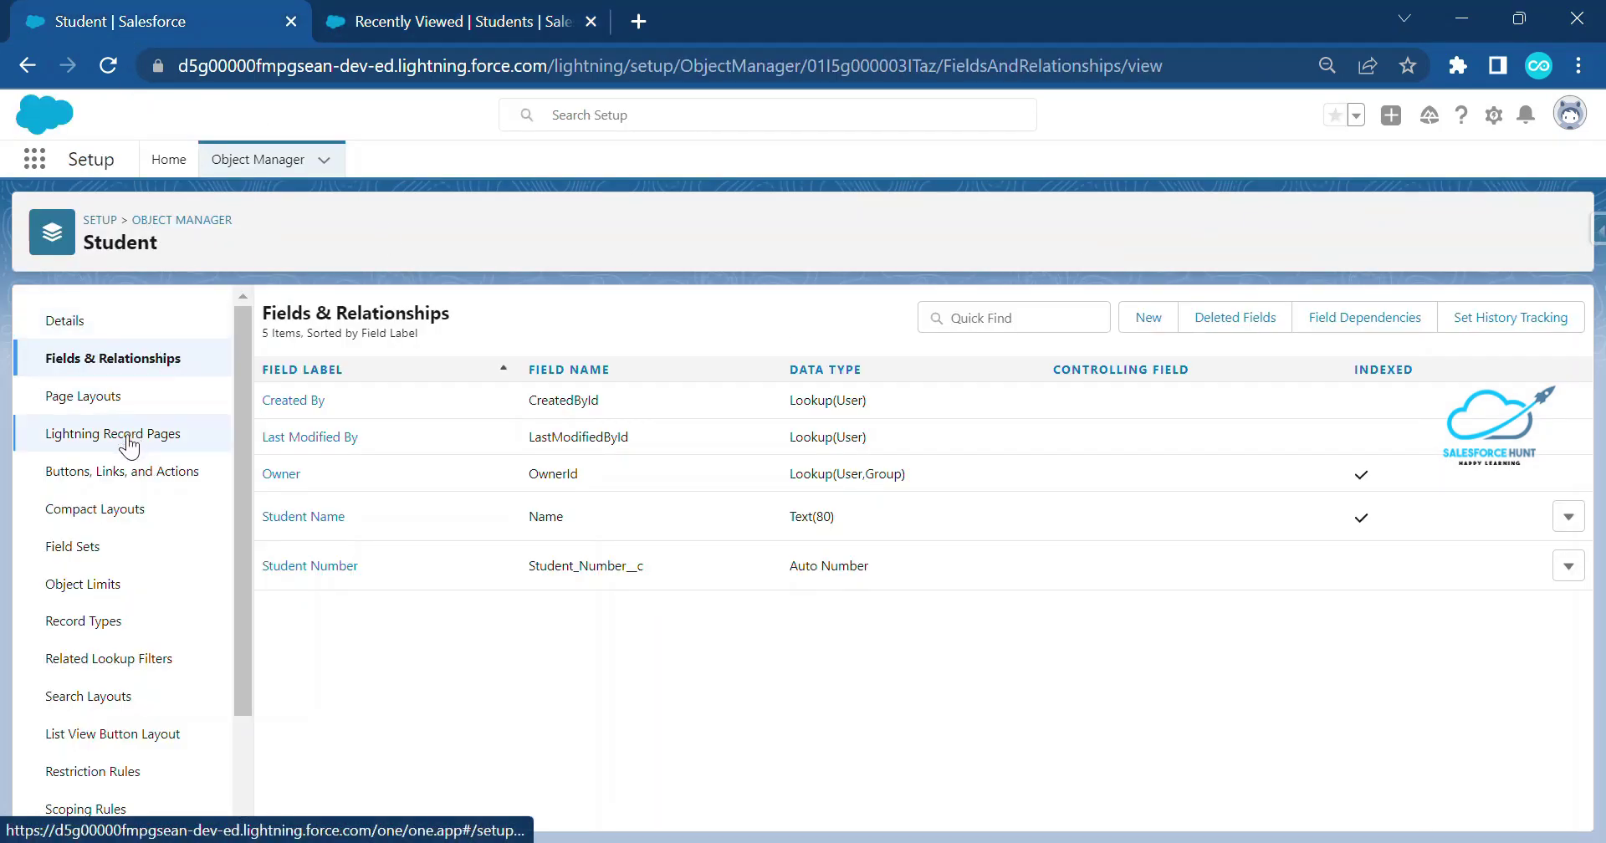
Change the Student Number field type from Auto Number to Text, saving it as Text(30).
left_click(167, 360)
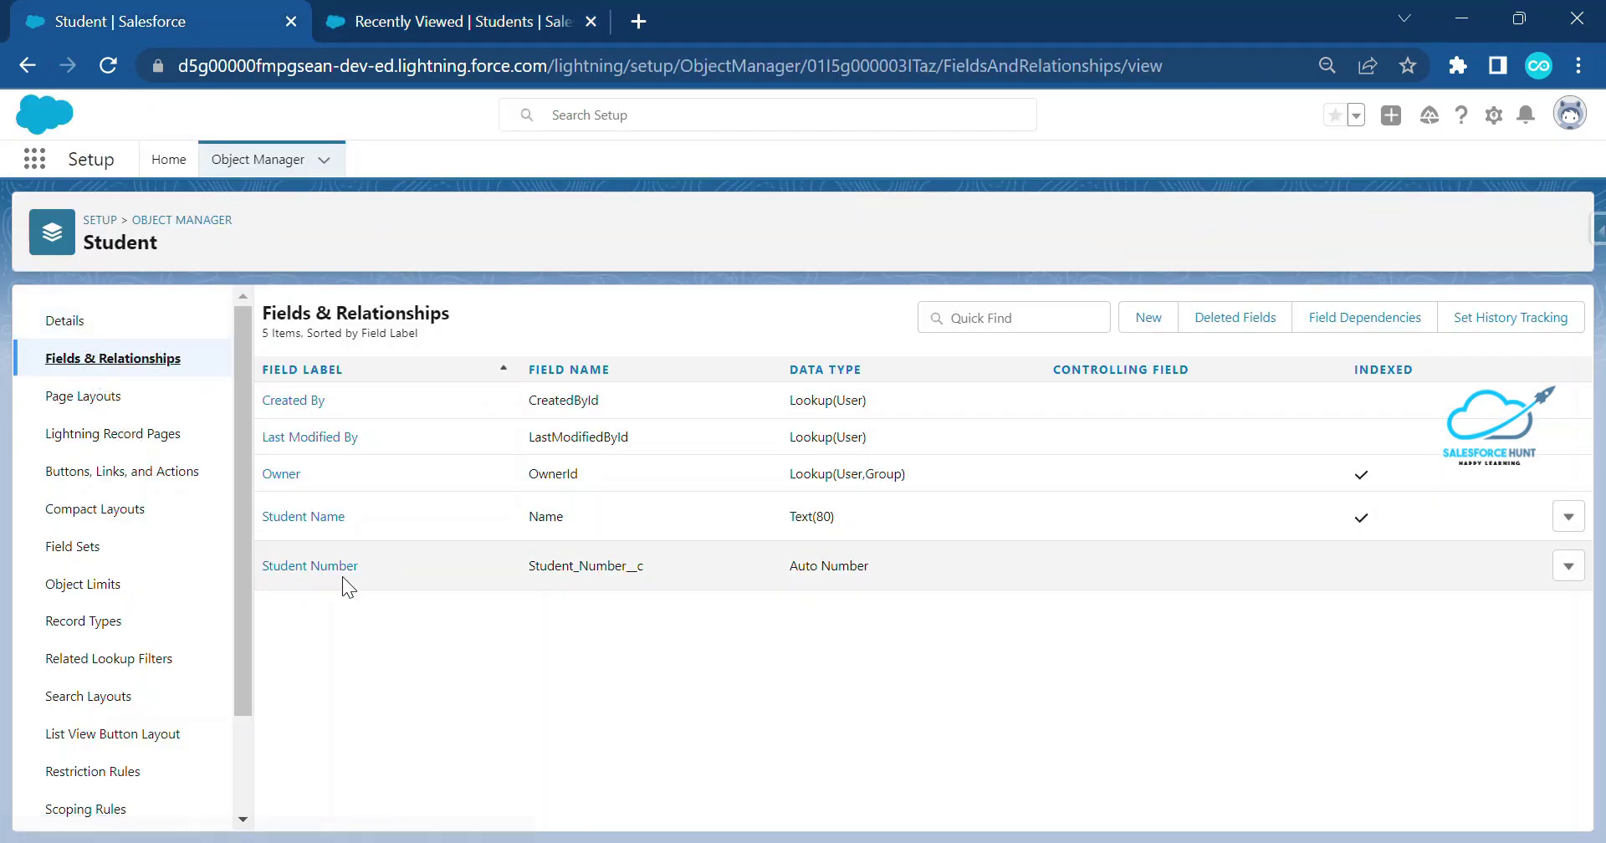
left_click(314, 567)
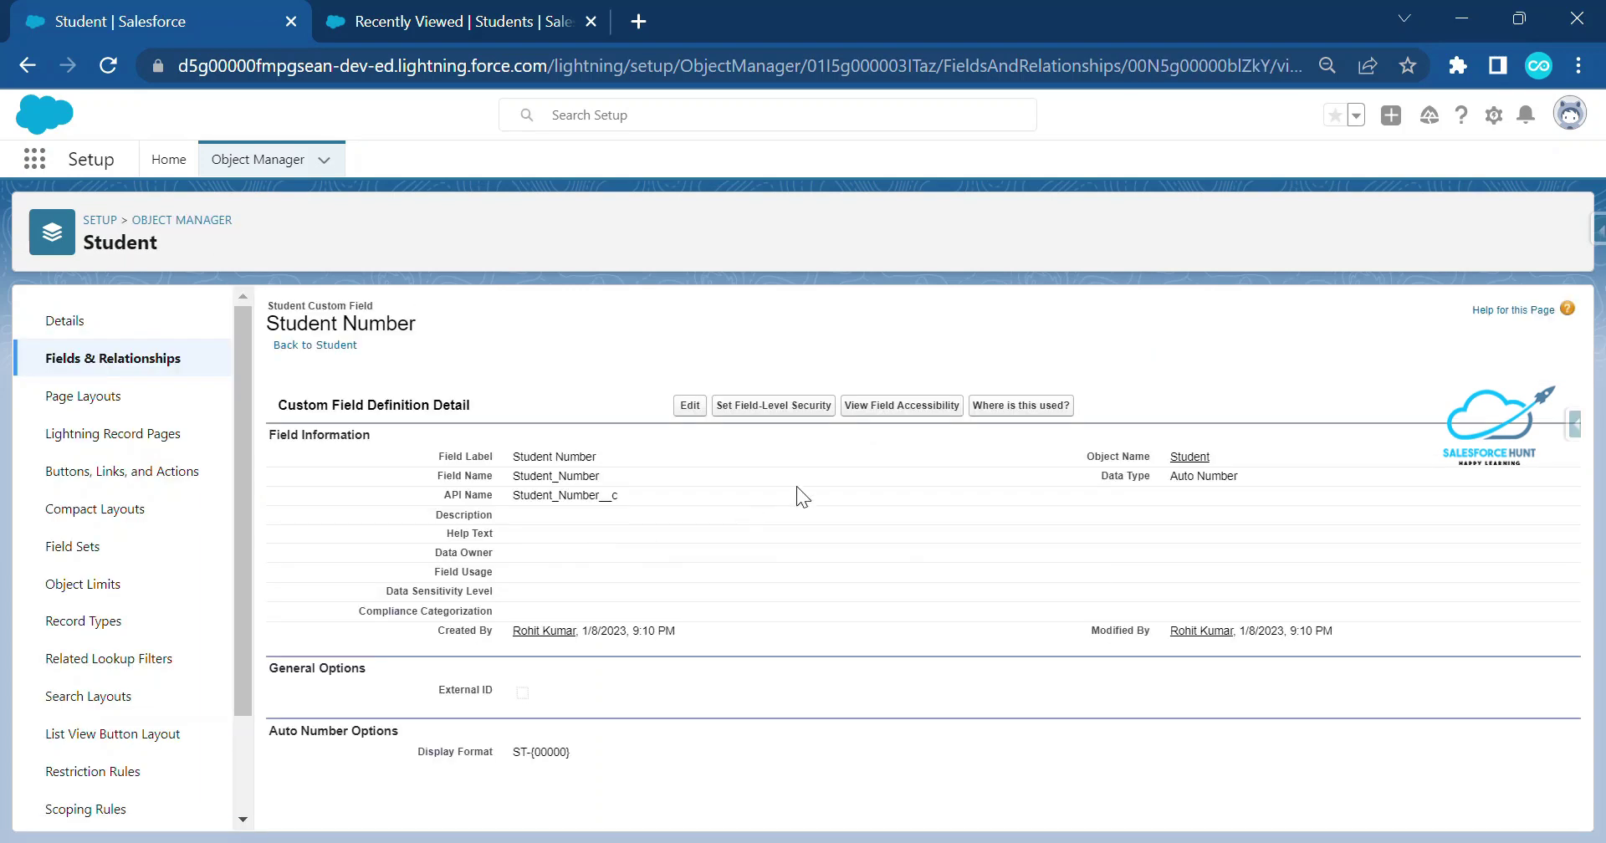
left_click(690, 405)
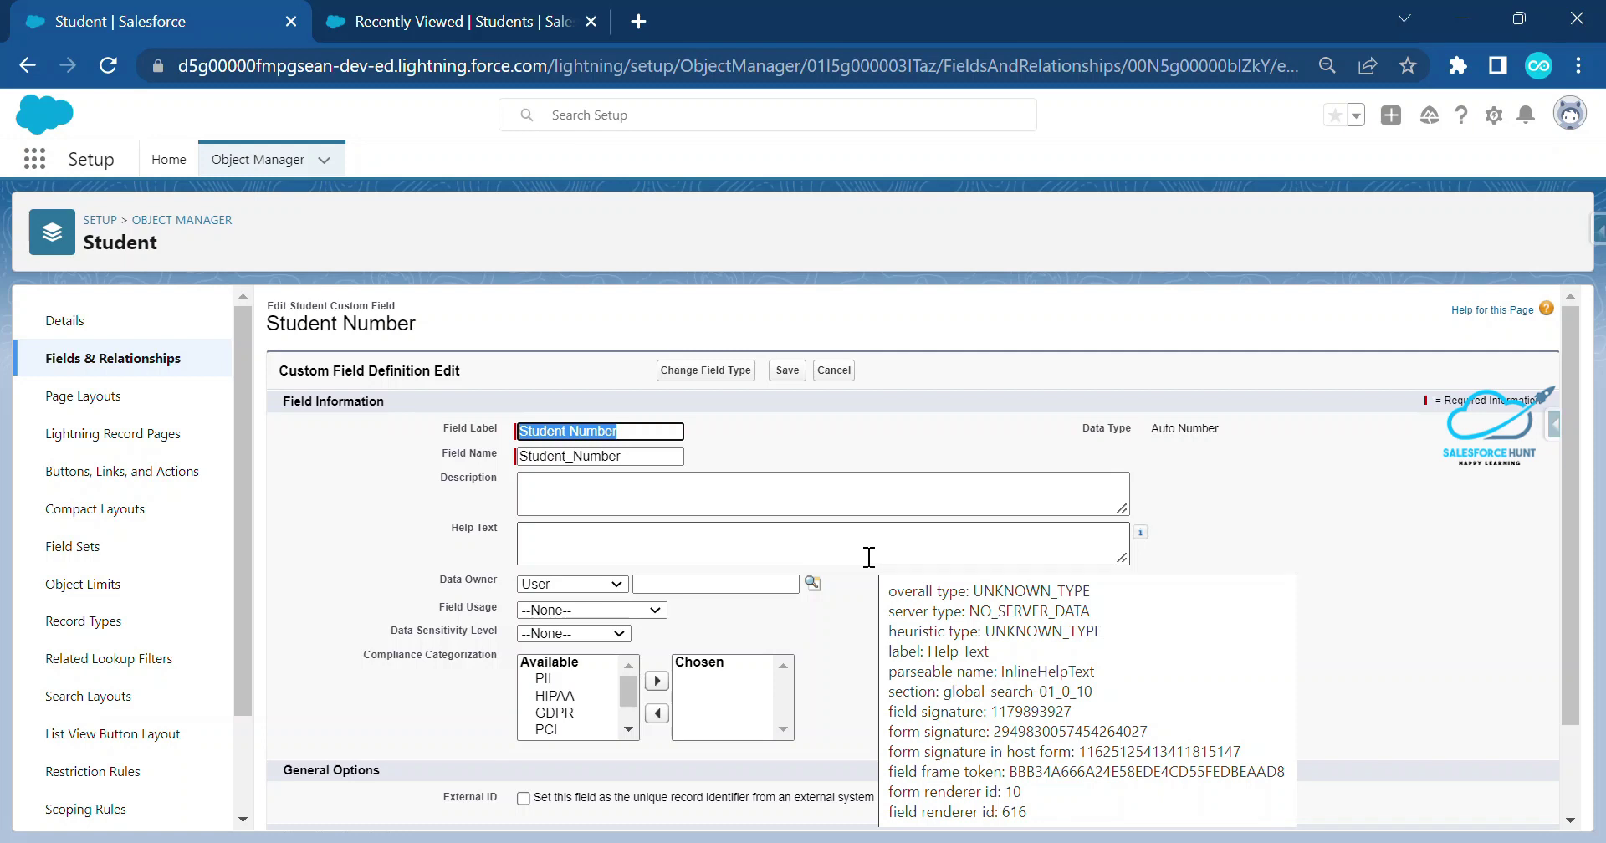
left_click(705, 370)
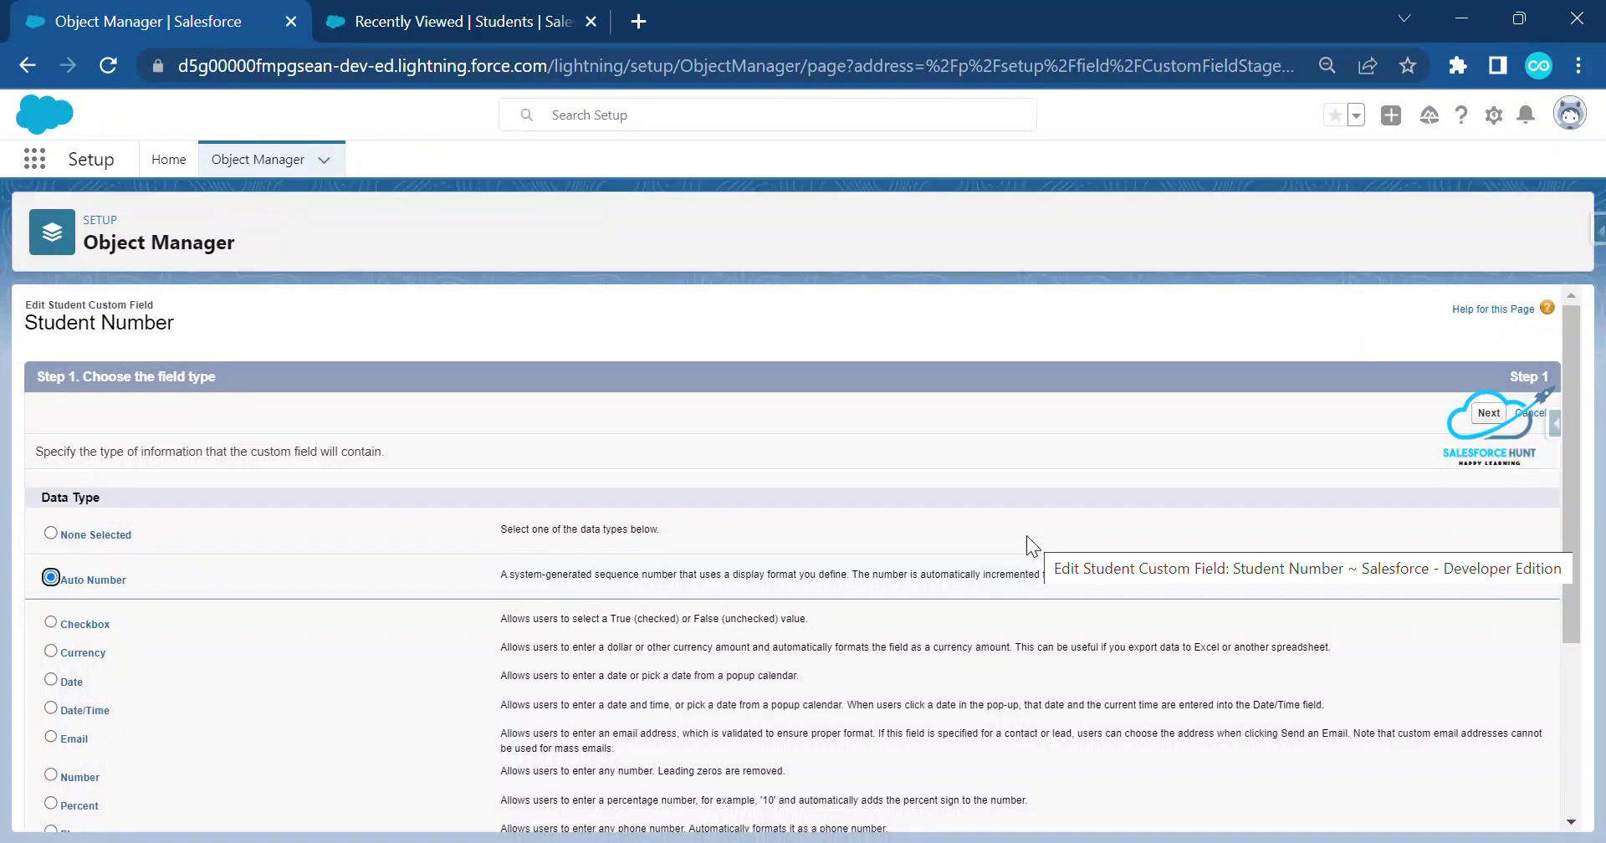
scroll(111, 747, "down", 3)
left_click(51, 644)
left_click(1489, 808)
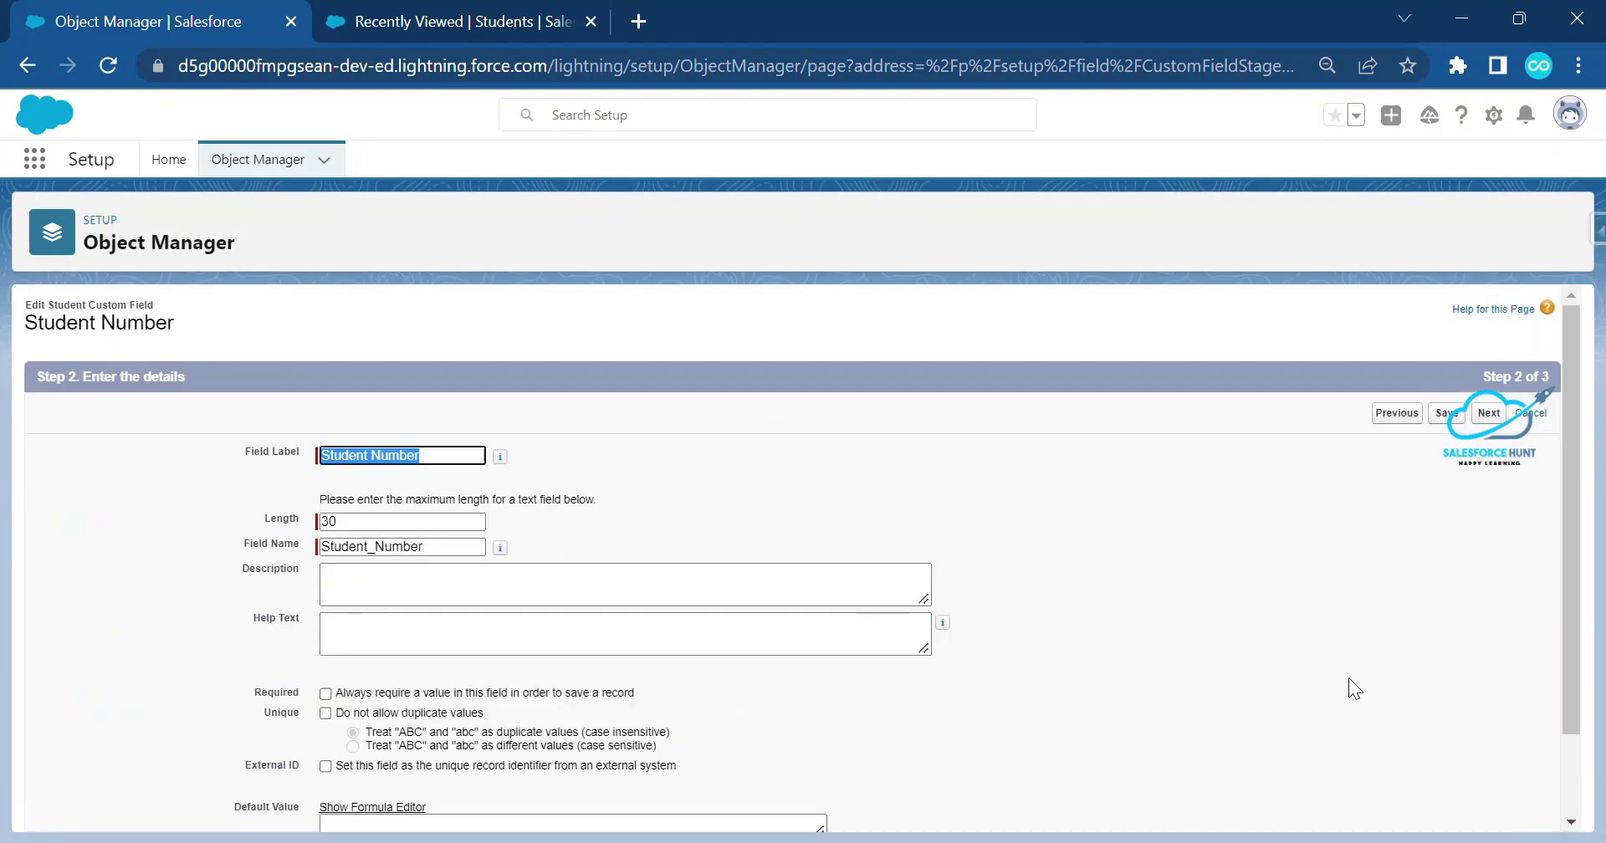
left_click(1456, 416)
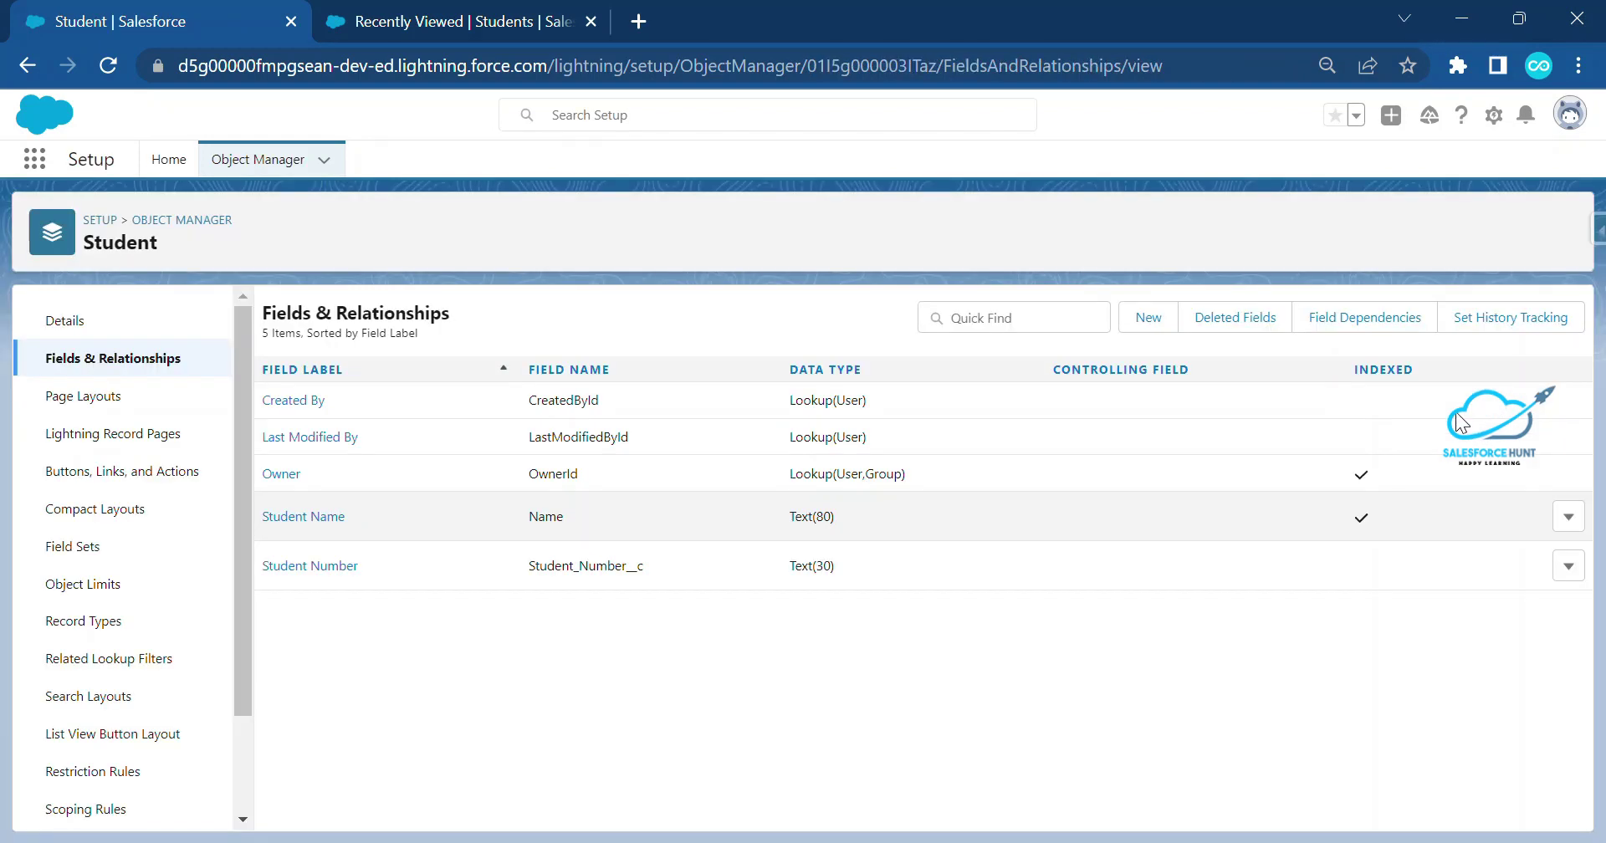
left_click_drag(790, 566, 864, 583)
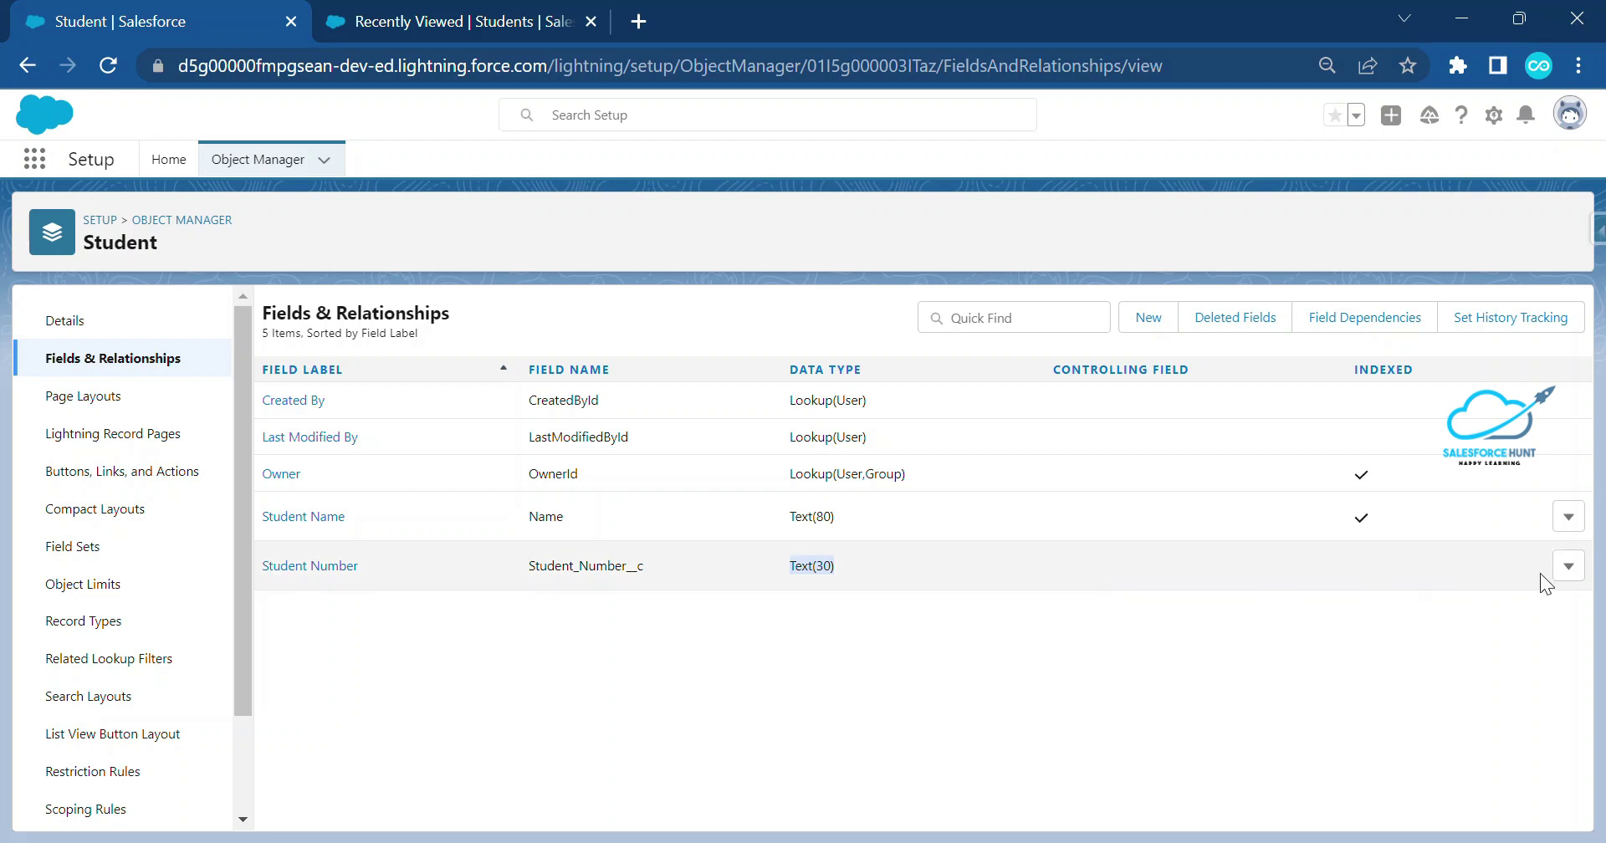
Switch Student Number back to Auto Number, format ST-{00000}, starting at 1, then show Students.
left_click(1568, 566)
left_click(1514, 613)
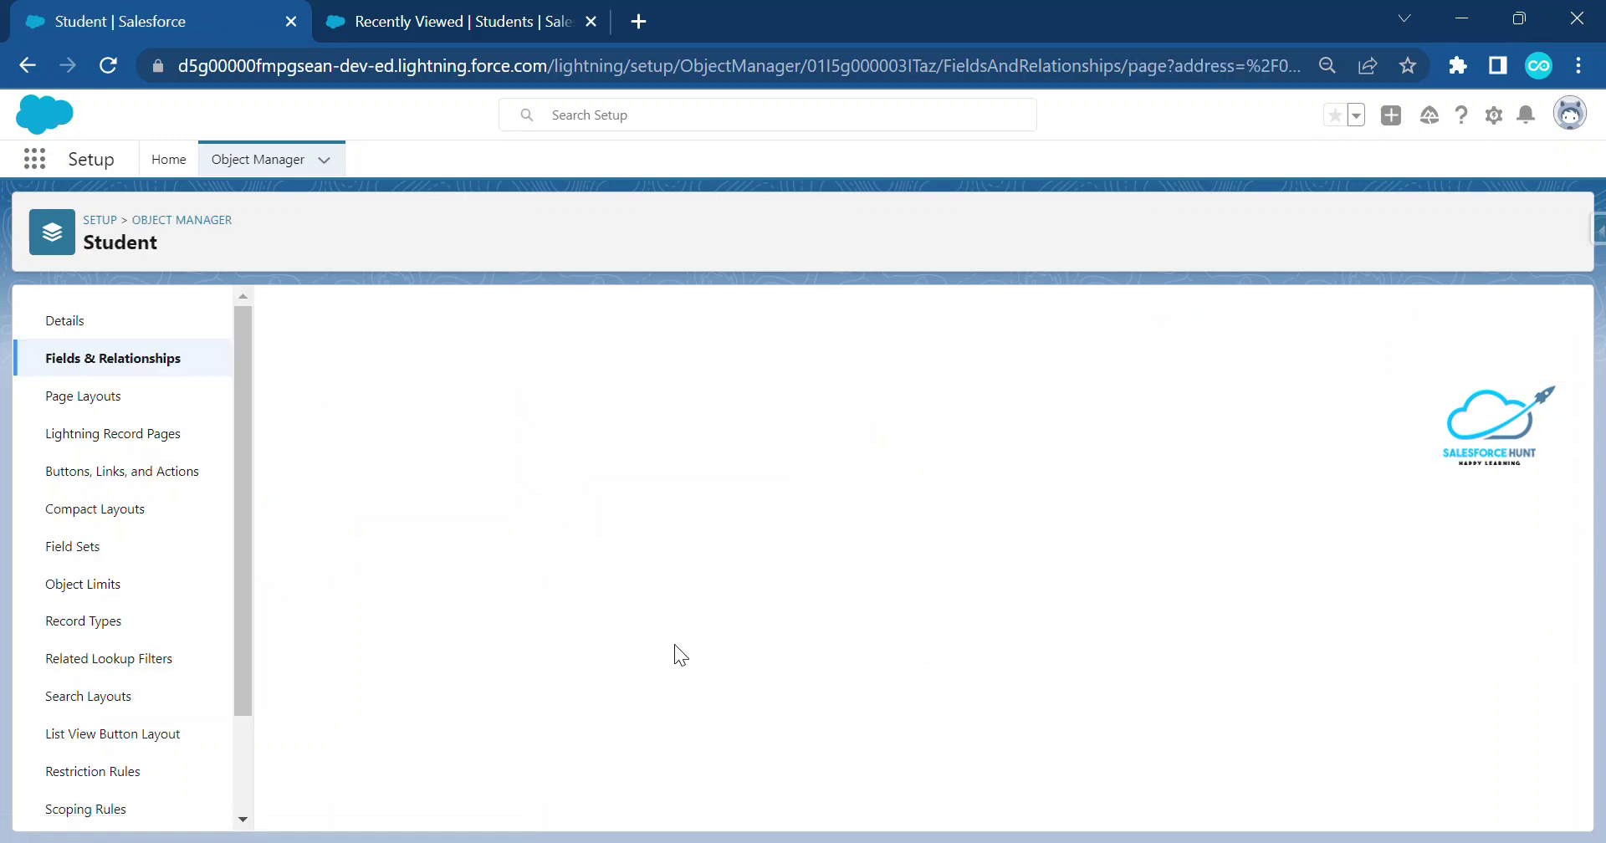
left_click(711, 373)
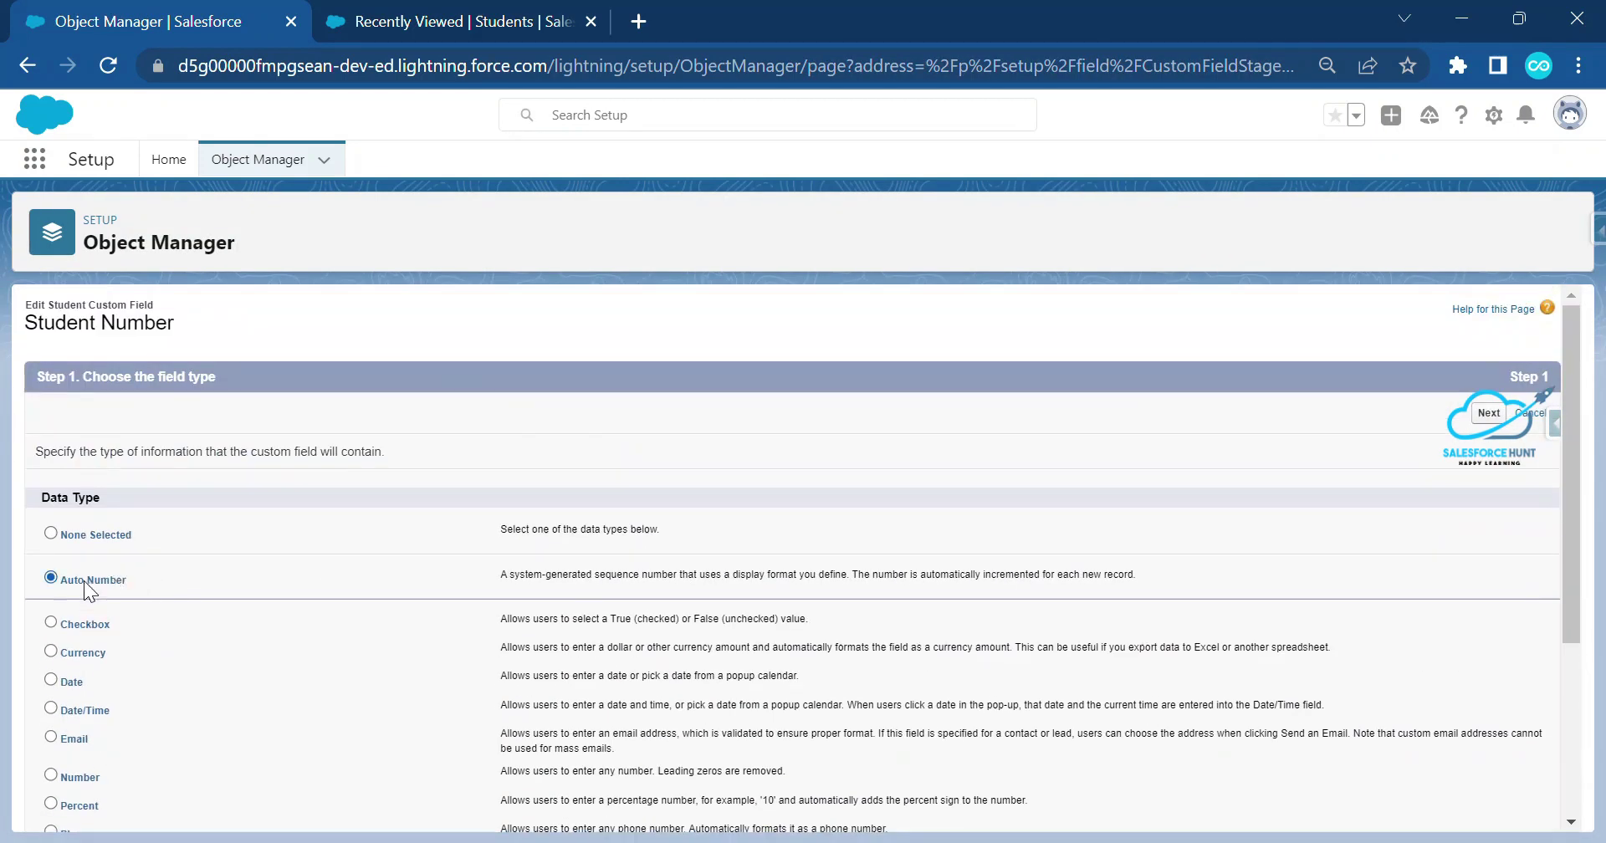
left_click(1489, 413)
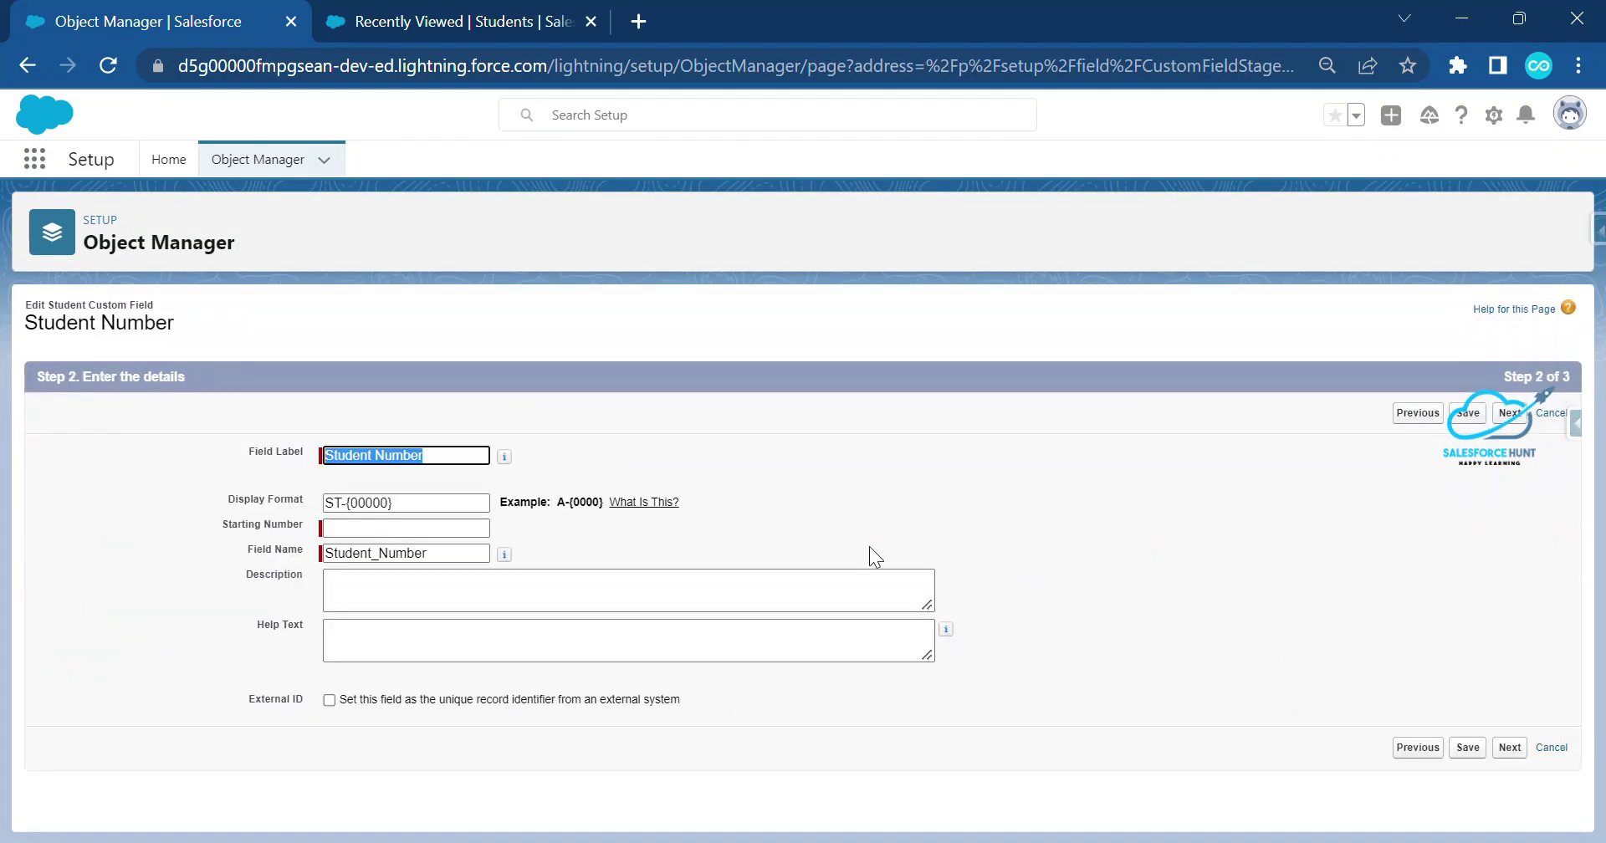
left_click_drag(224, 499, 383, 500)
left_click(384, 529)
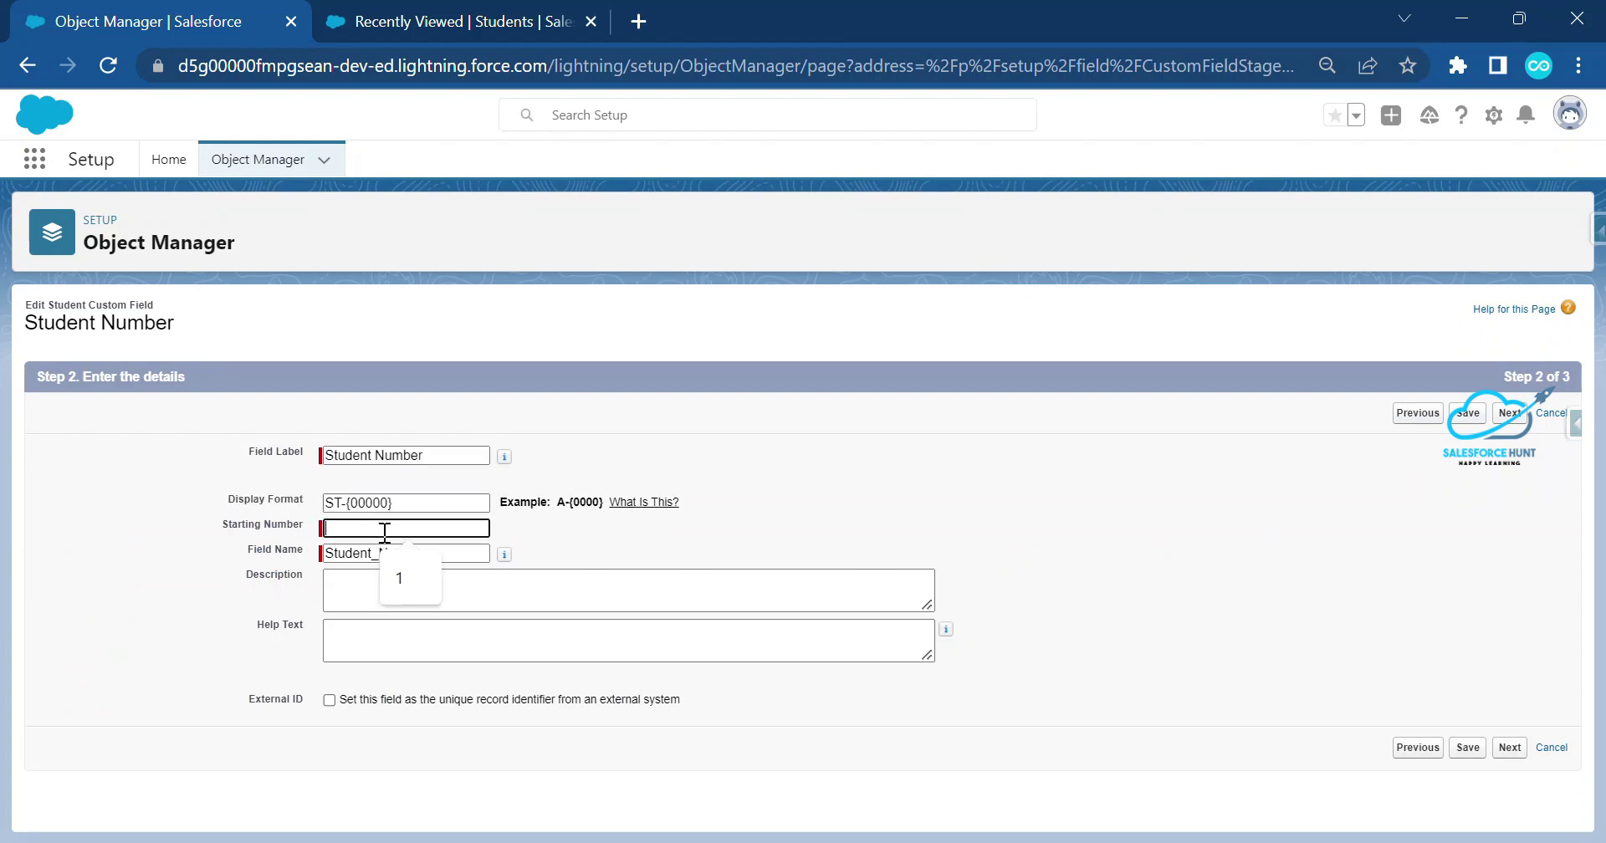
left_click(399, 577)
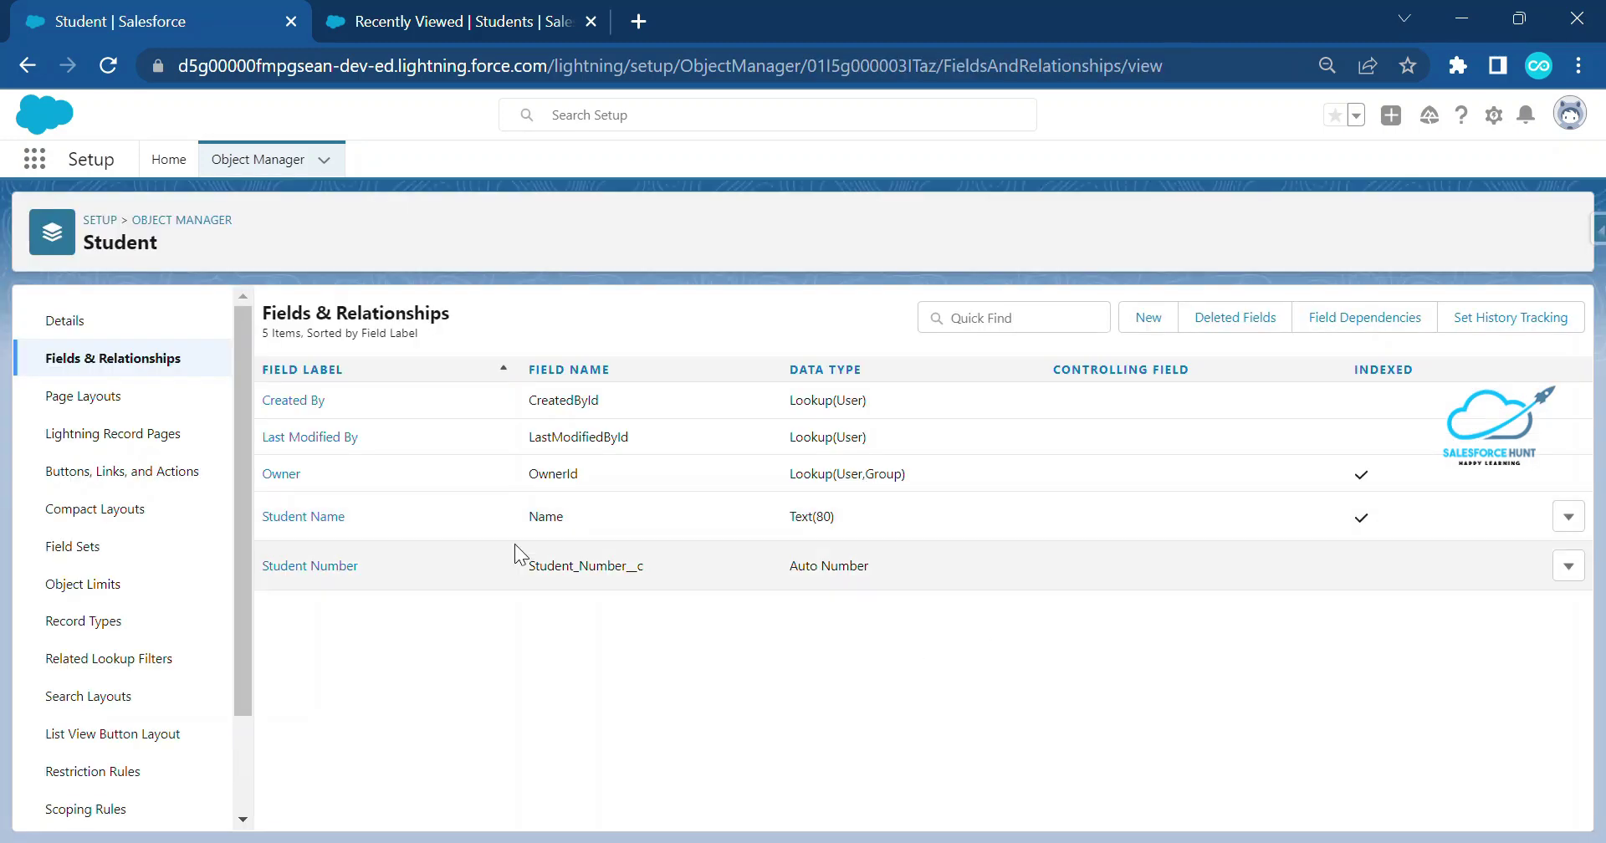
left_click(385, 18)
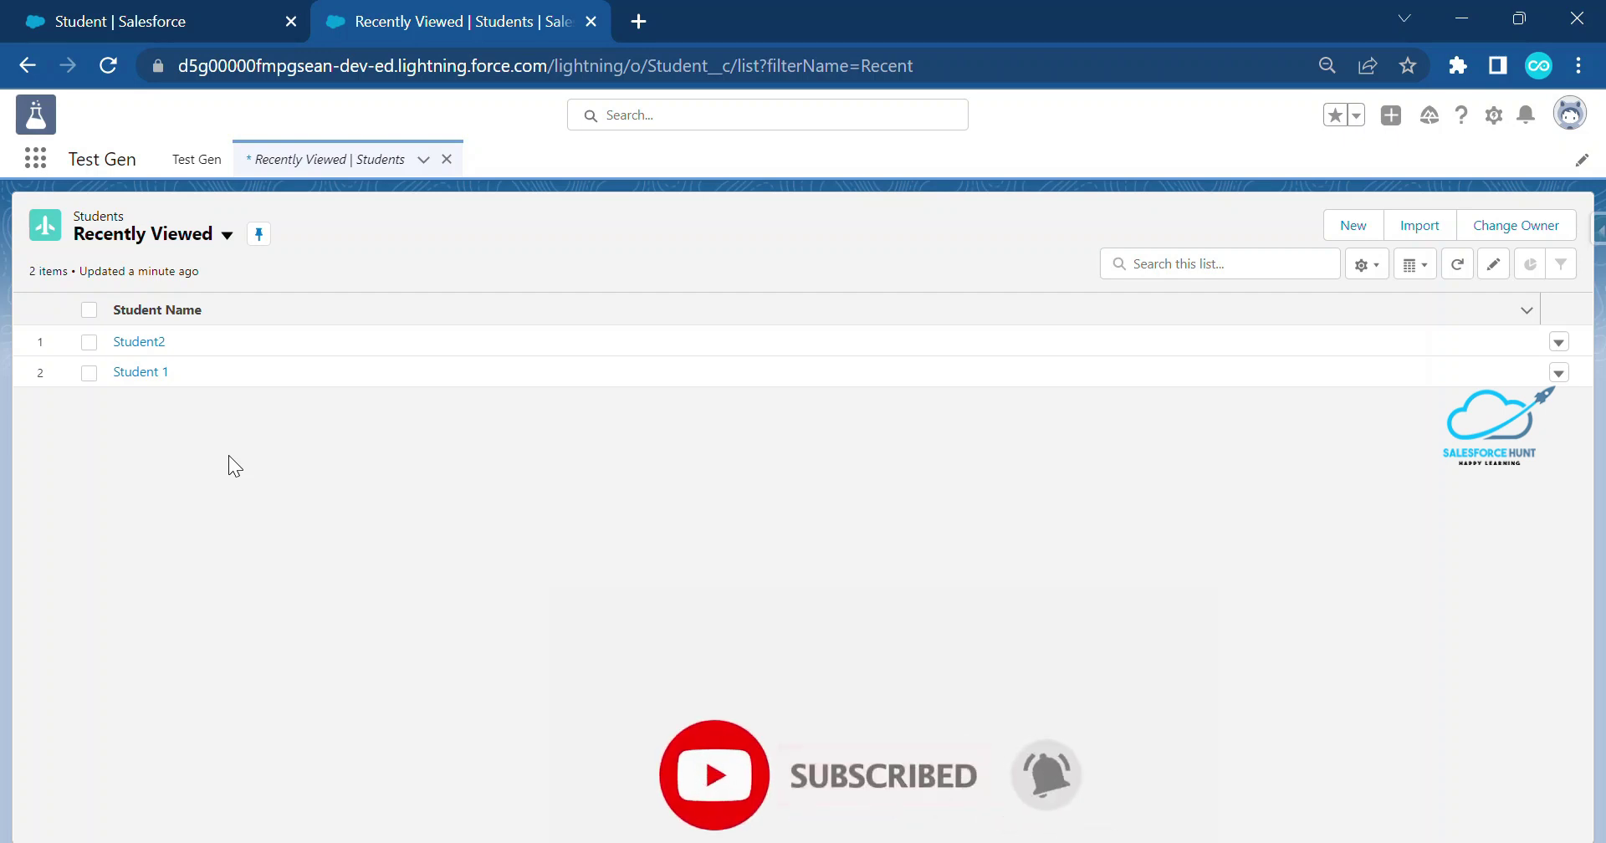
Create a new Student record named Student3.
left_click(1354, 227)
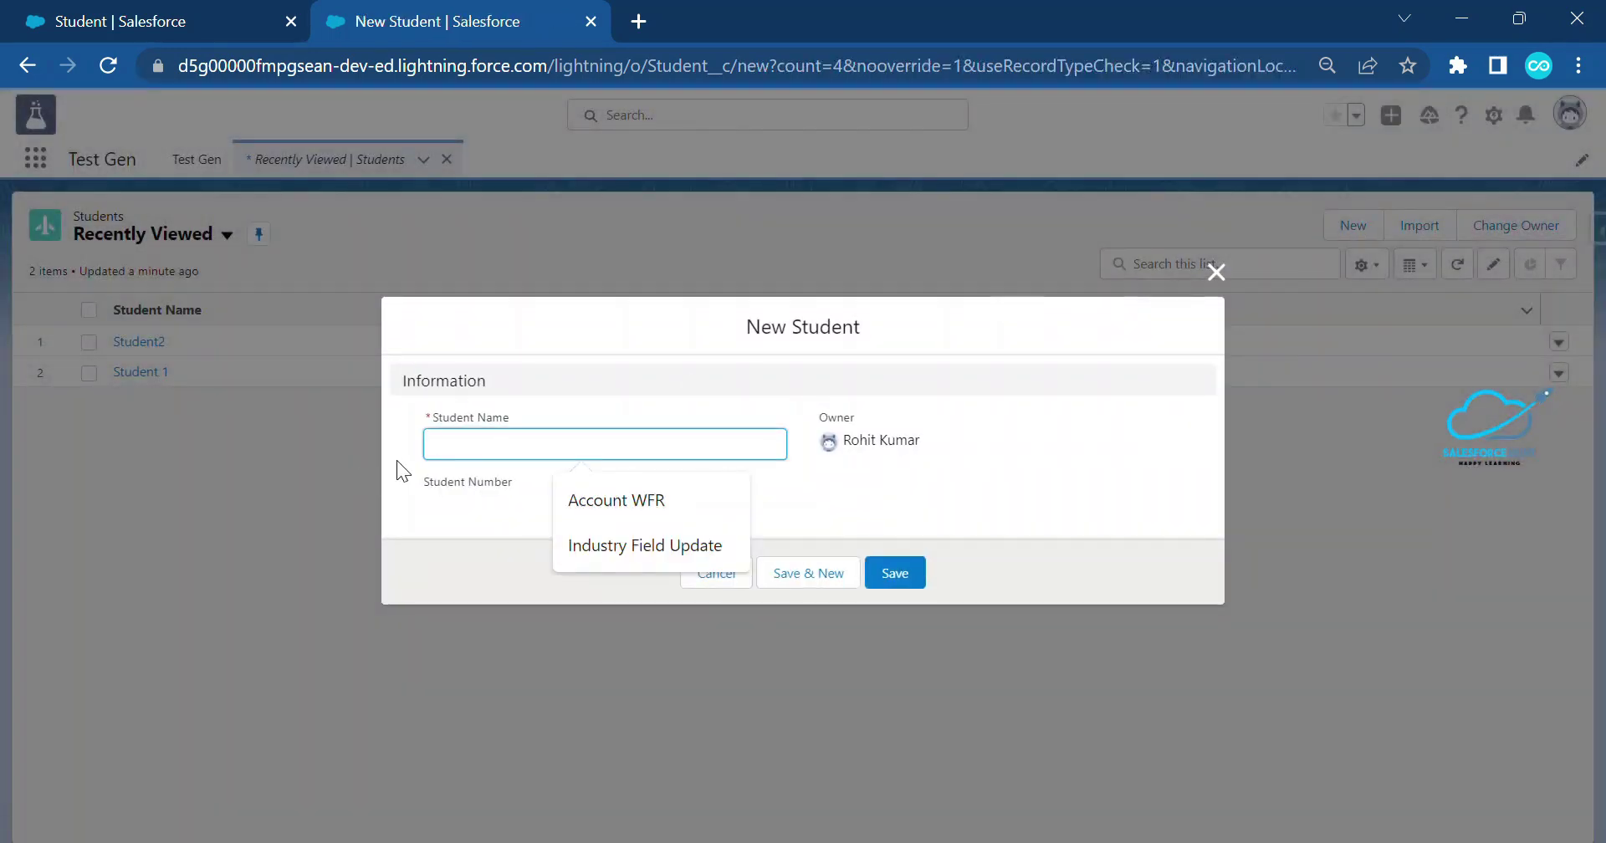
type("Student3")
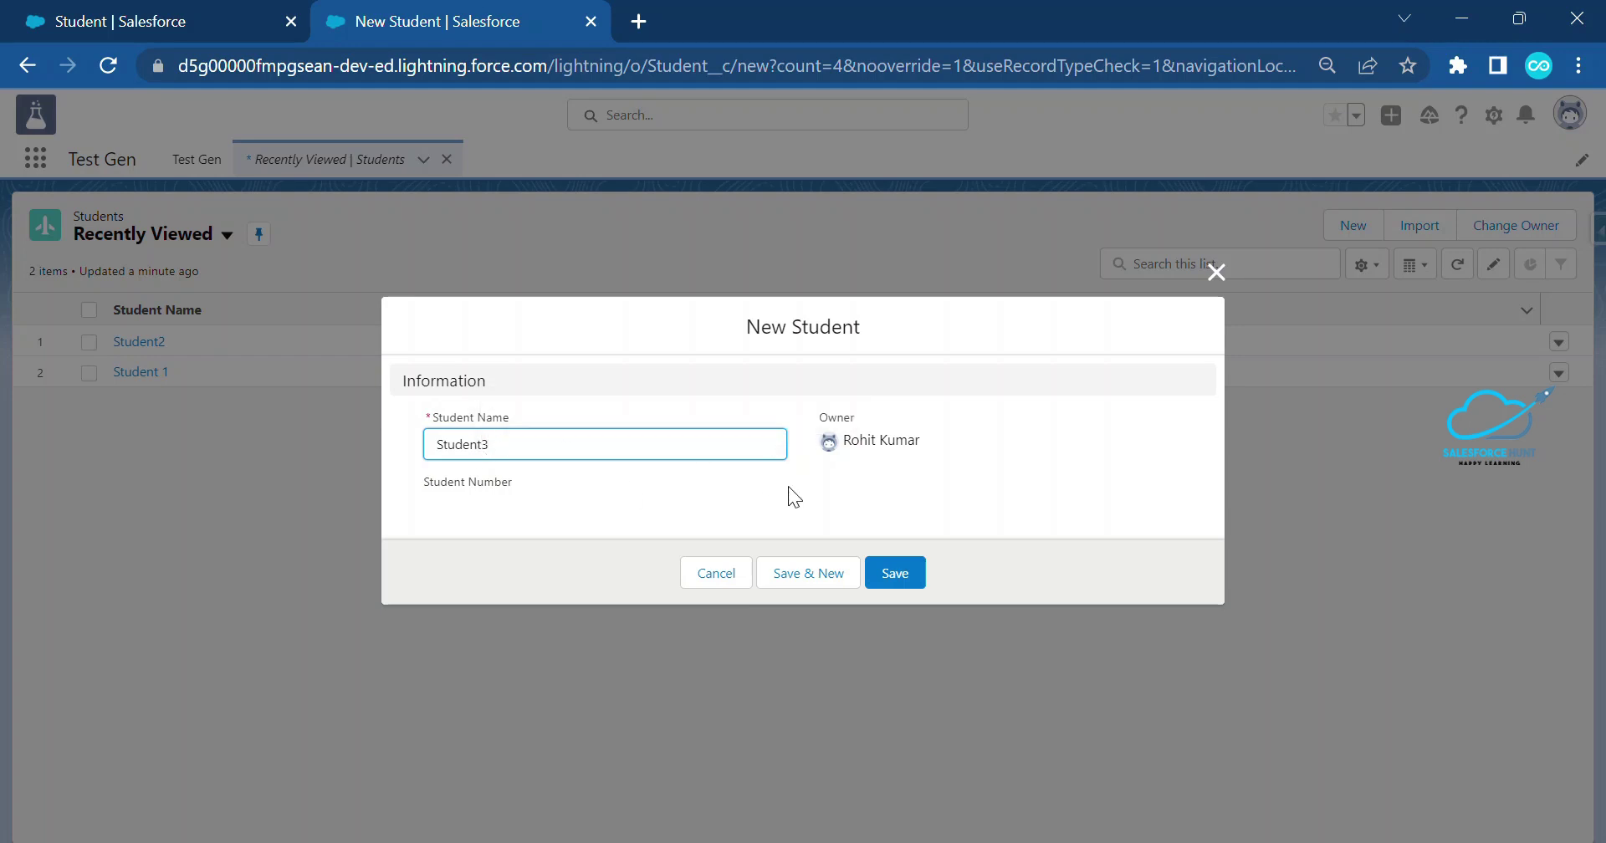
left_click(895, 568)
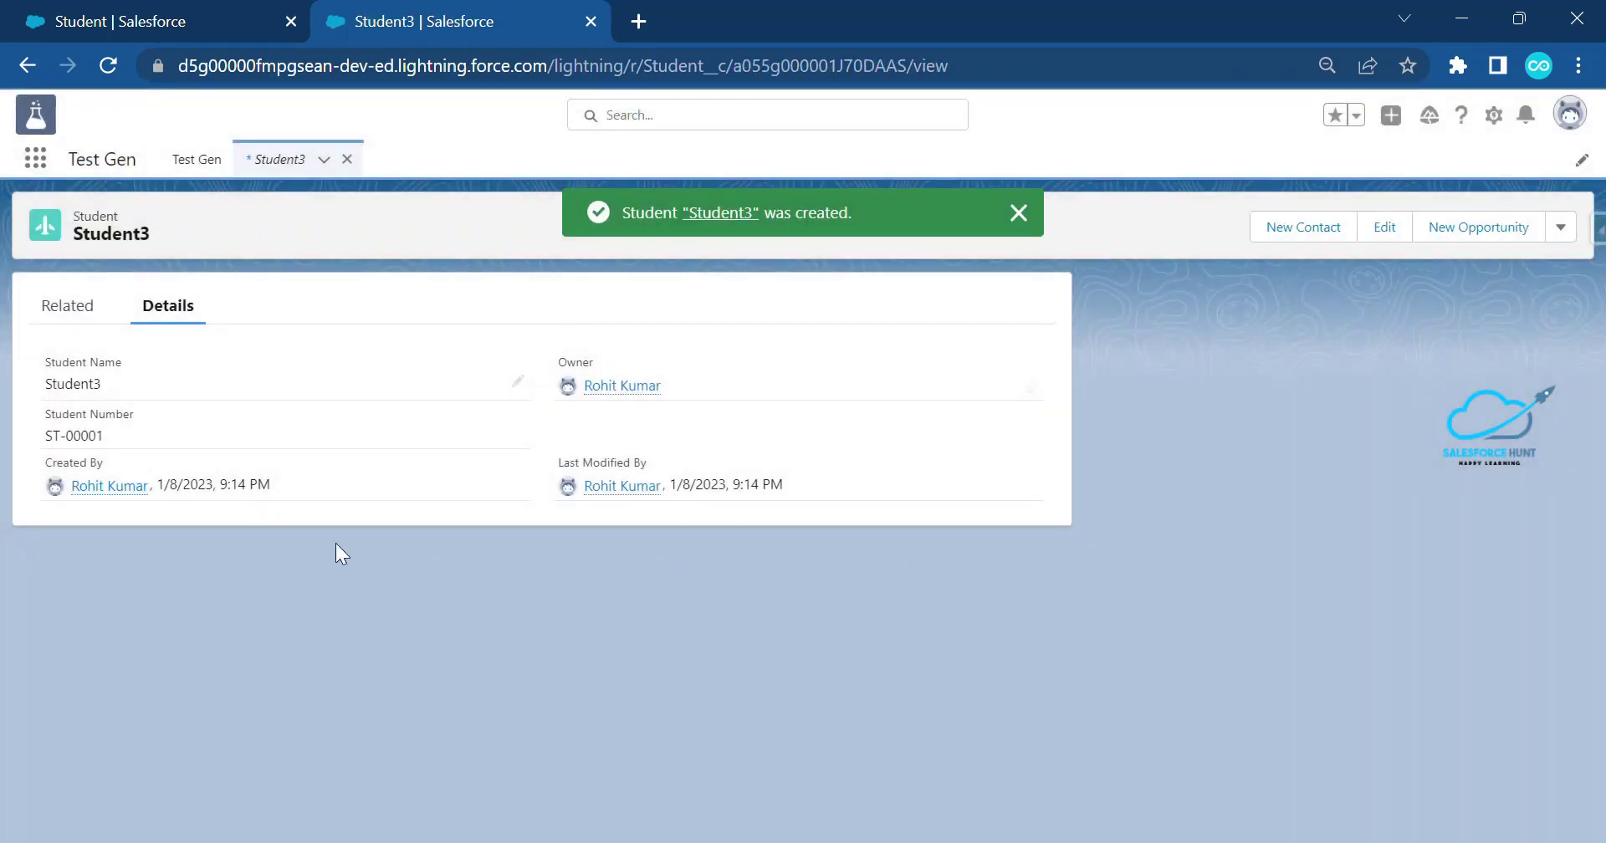
Check Student3's assigned number ST-00001, then return to the Recently Viewed list.
left_click_drag(90, 436, 38, 442)
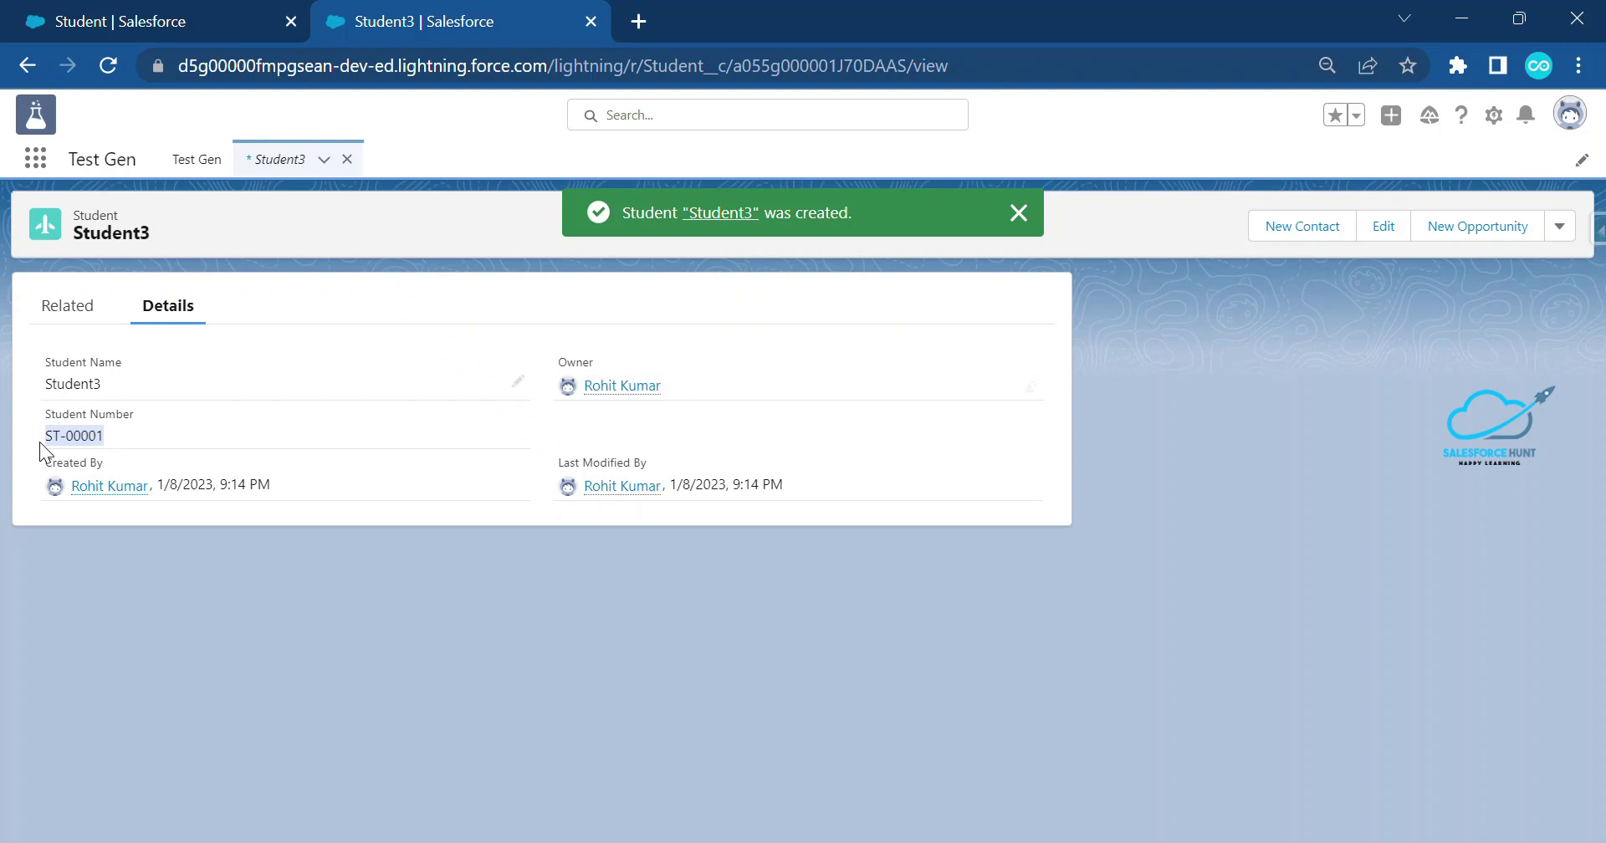
left_click(124, 442)
mouse_move(33, 439)
left_mouse_down()
mouse_move(127, 439)
mouse_move(38, 438)
left_mouse_up()
left_click(138, 431)
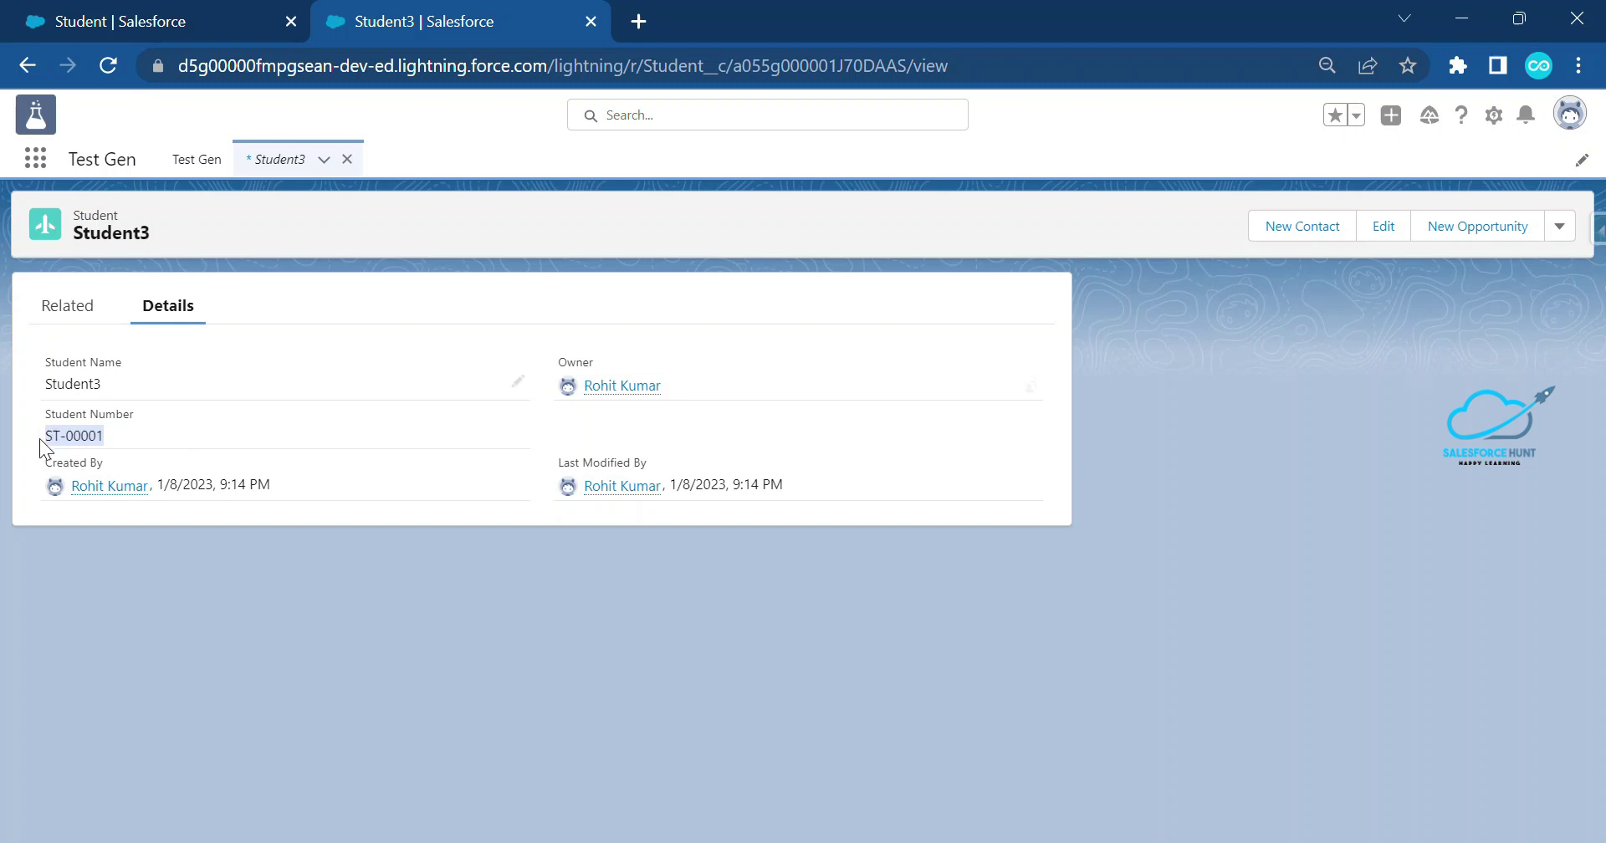
left_click_drag(44, 443, 117, 438)
left_click(70, 435)
left_click(122, 444)
left_click(280, 159)
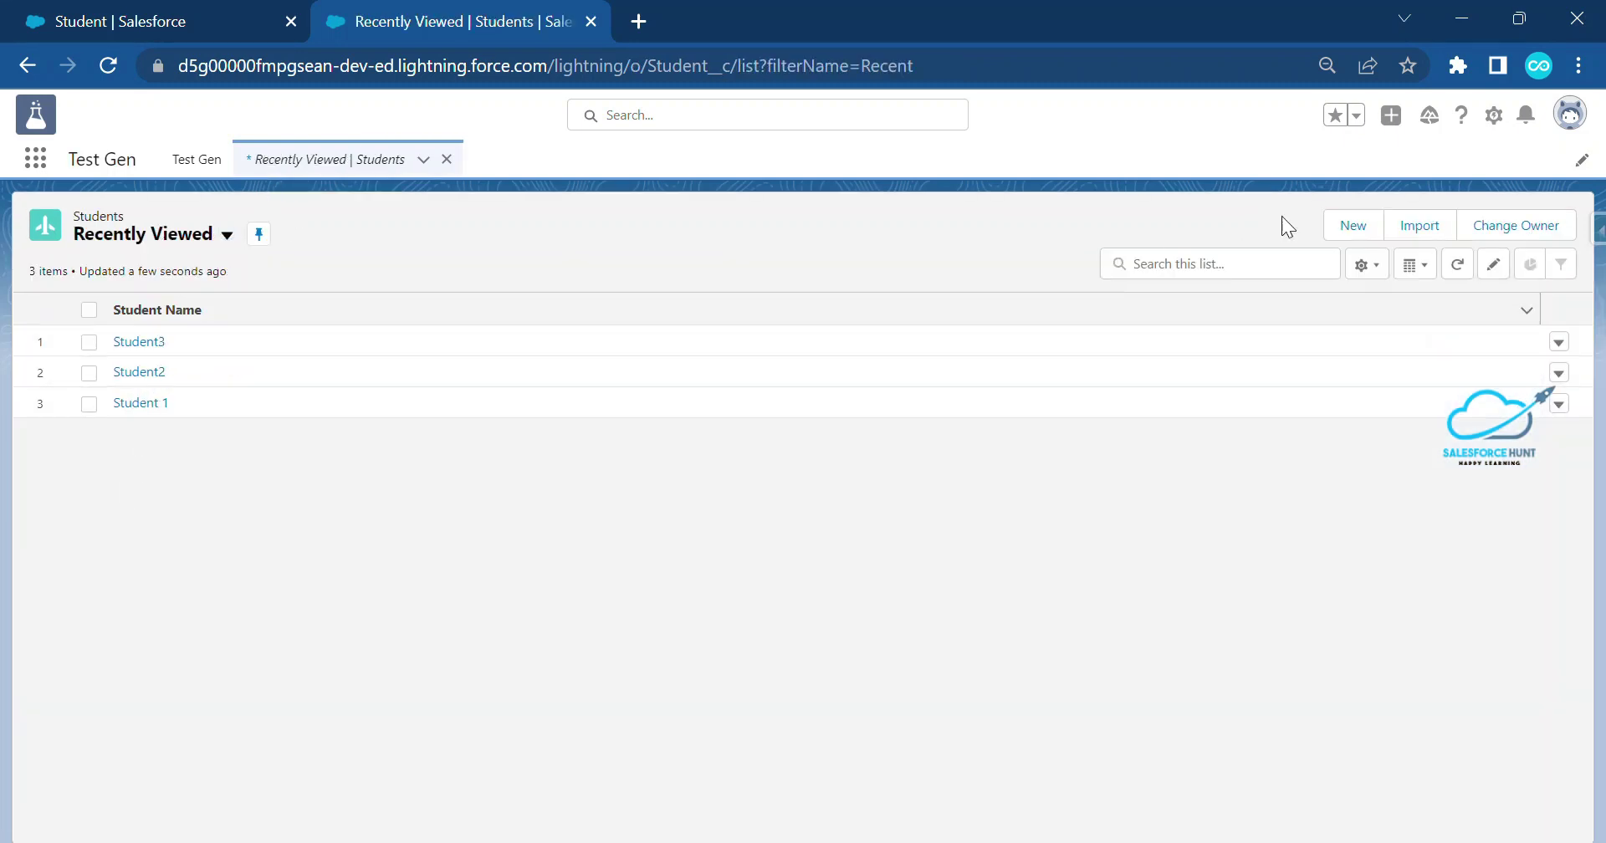
Create Student4, verify its ST-00002 number, and go back to the Recently Viewed list.
left_click(1352, 226)
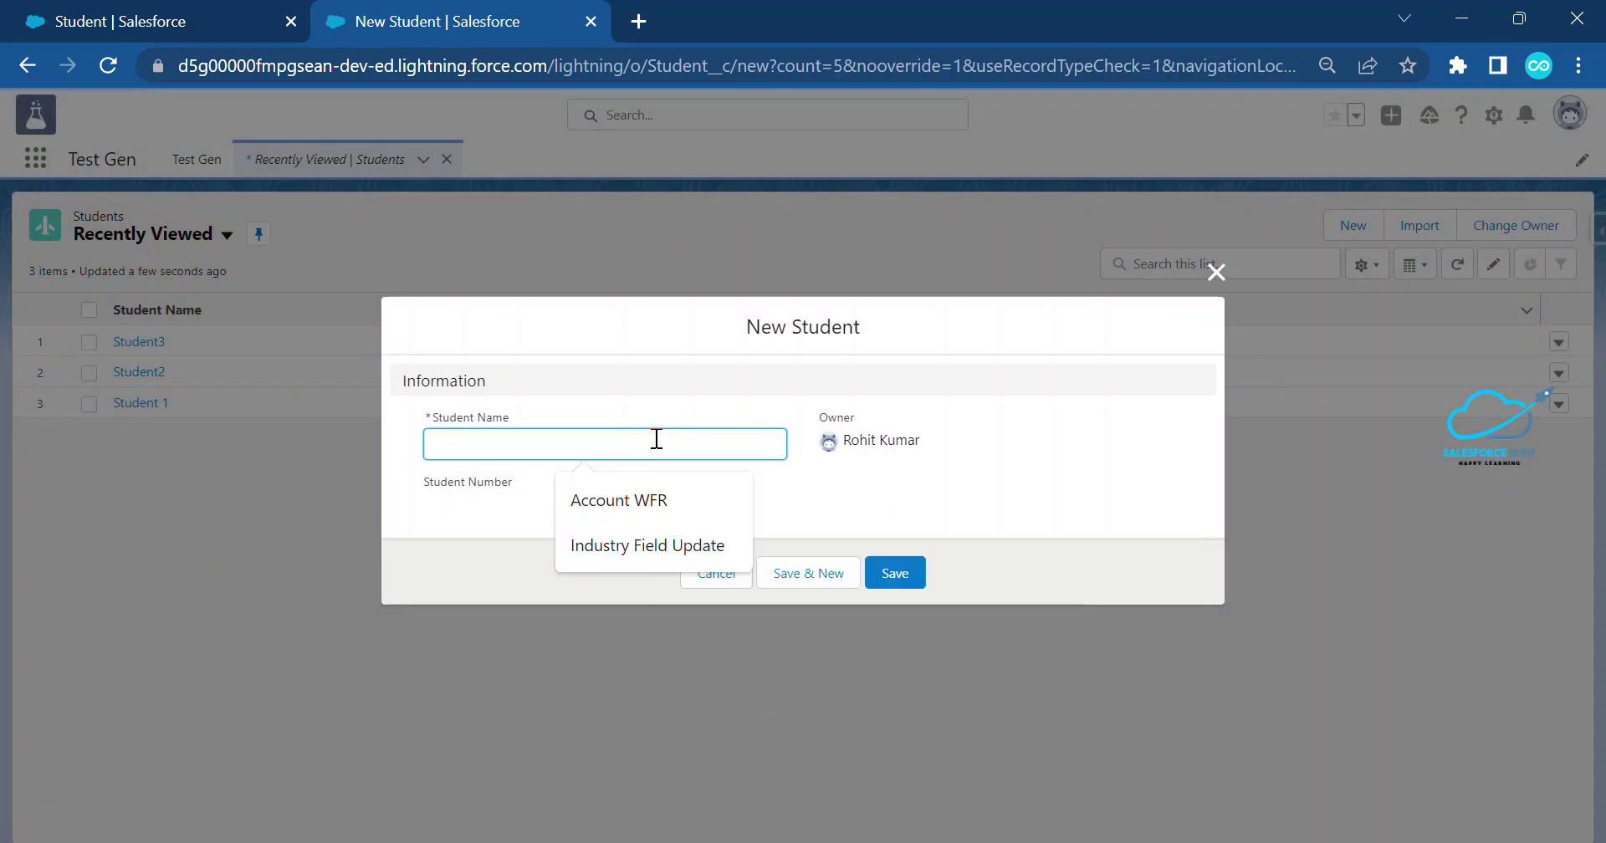
type("Student4")
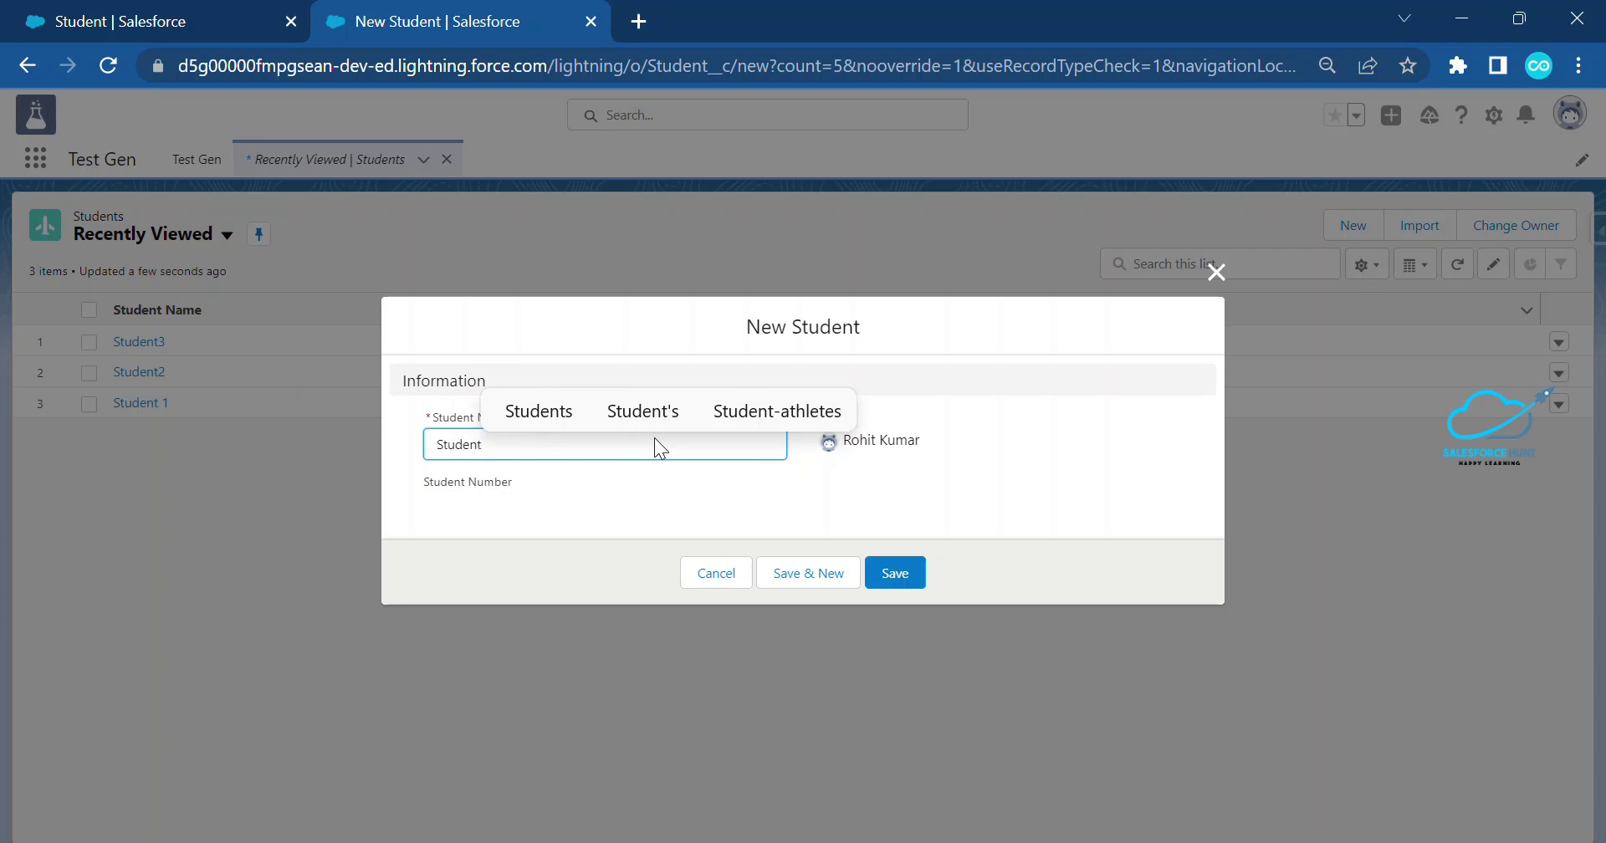
left_click(901, 574)
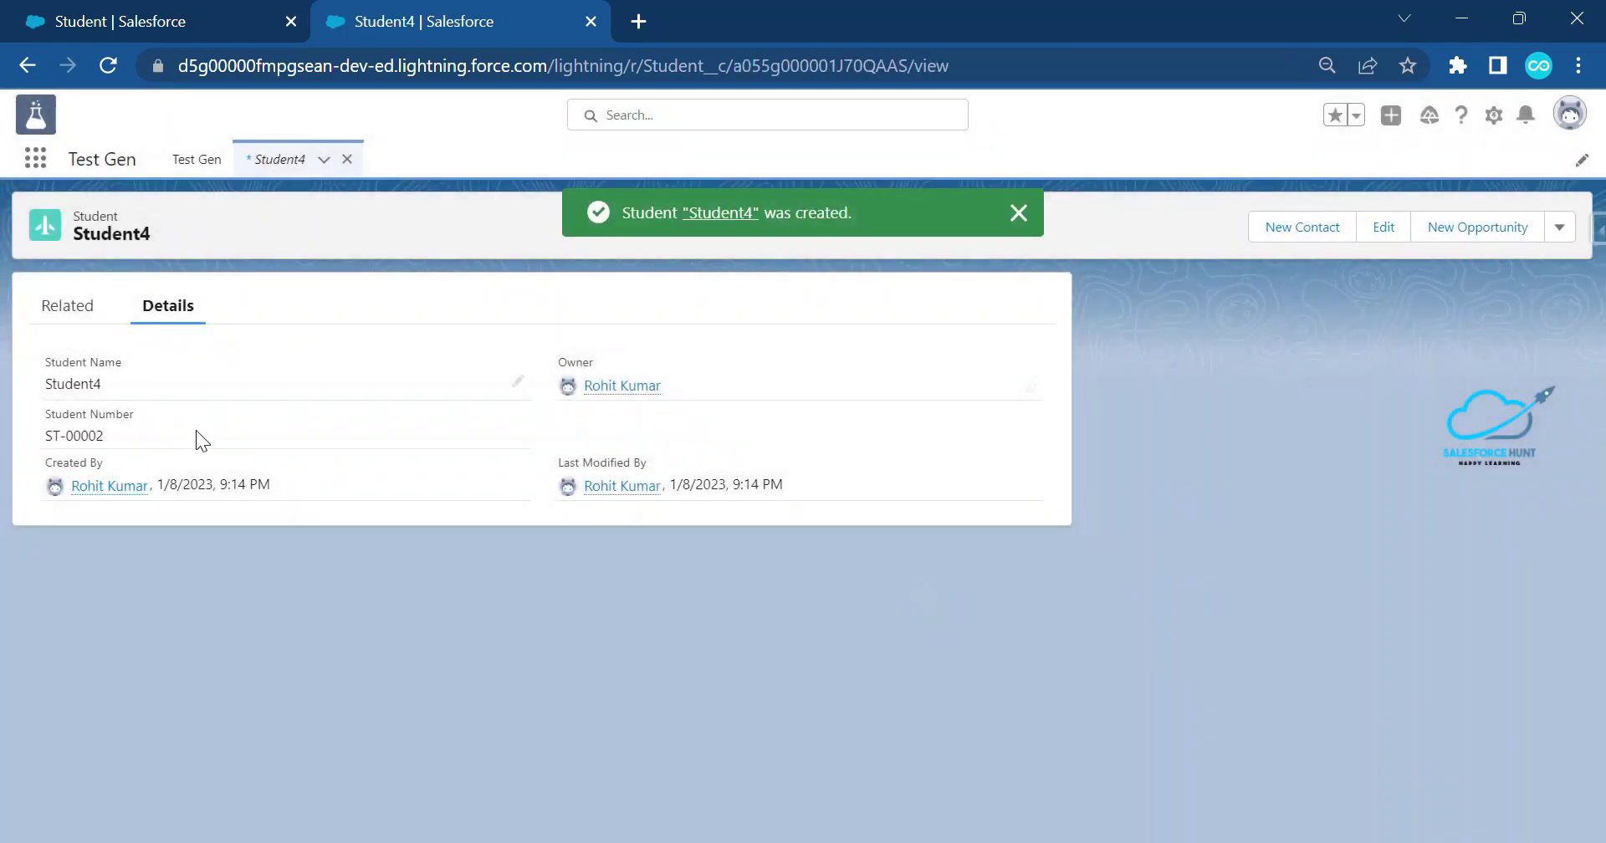
left_click_drag(105, 436, 52, 435)
left_click(328, 574)
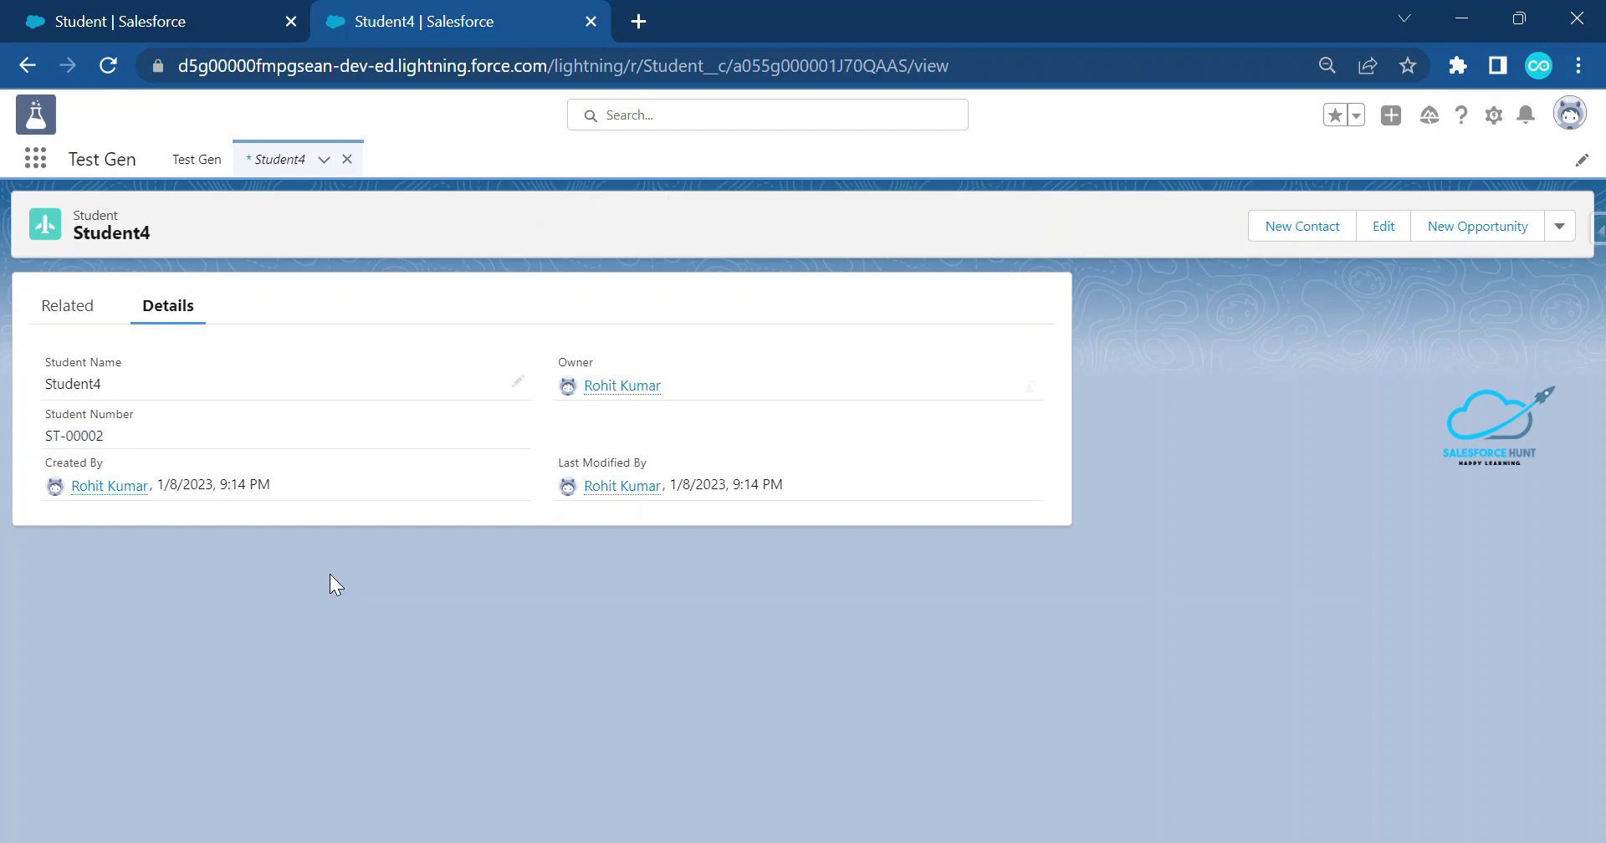
left_click(276, 159)
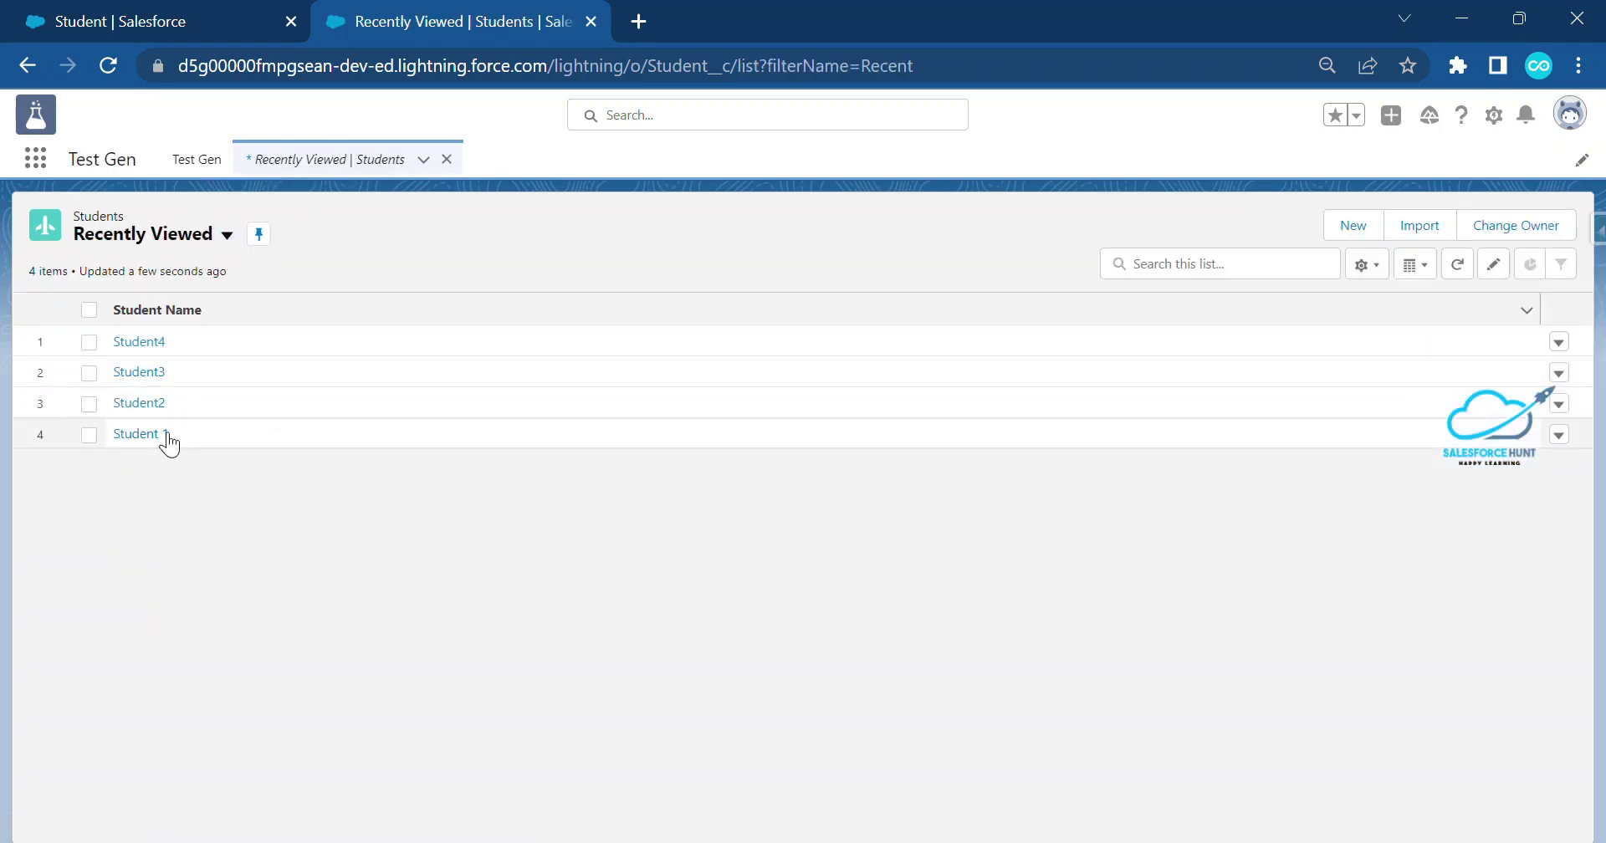